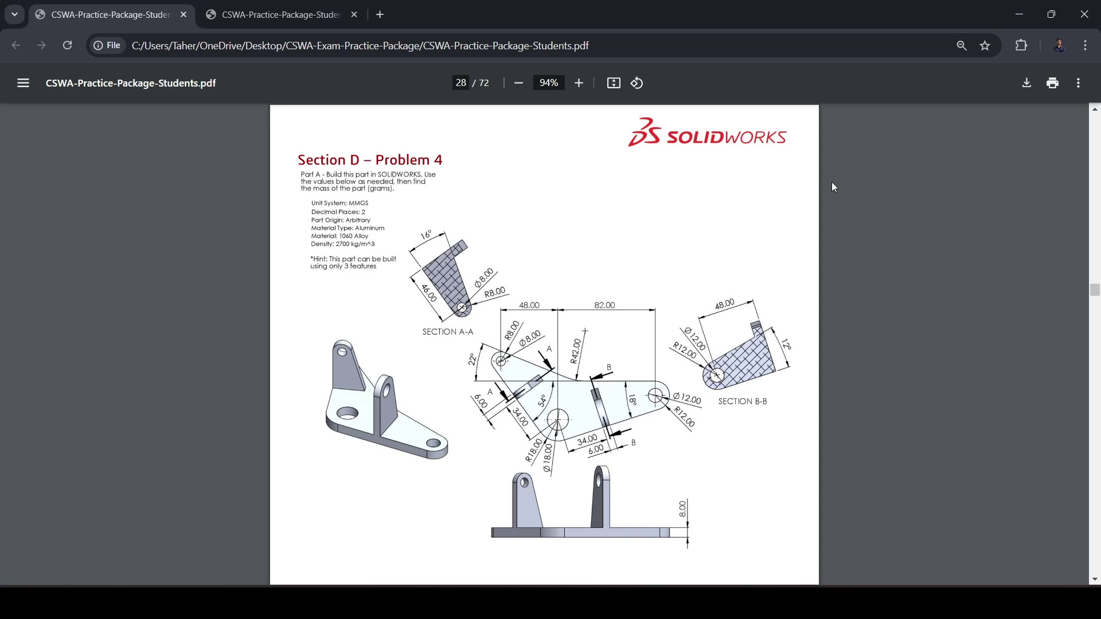
Step: Switch from the Section D – Problem 4 sheet in Chrome to SOLIDWORKS 2024
key(alt+Tab)
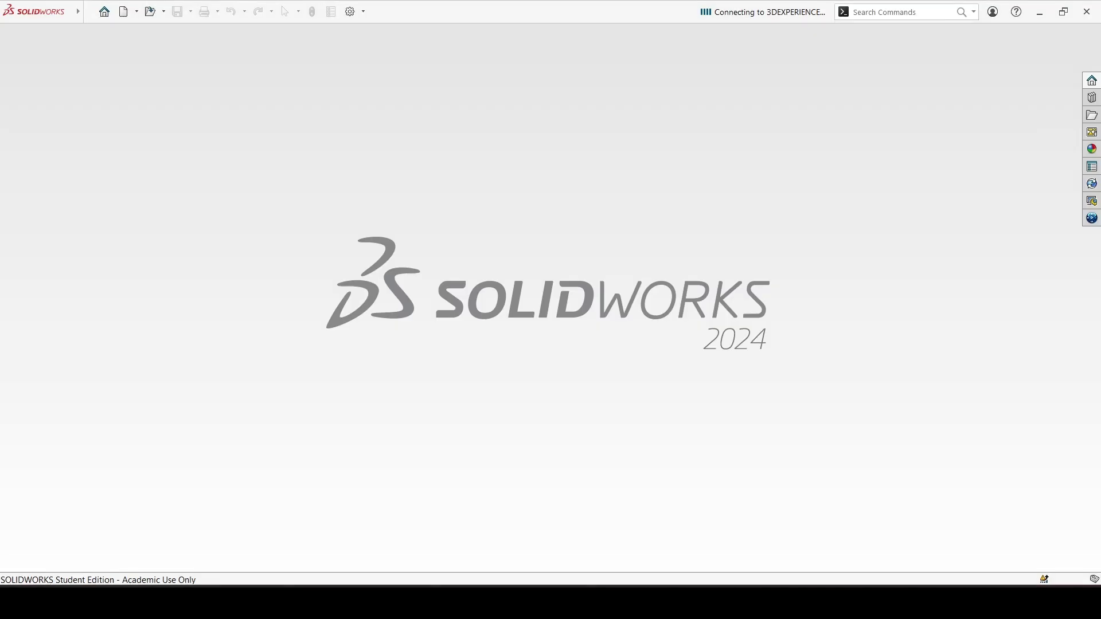
Step: Create a new part document and start a sketch on the Top Plane
key(ctrl+n)
double_click(283, 254)
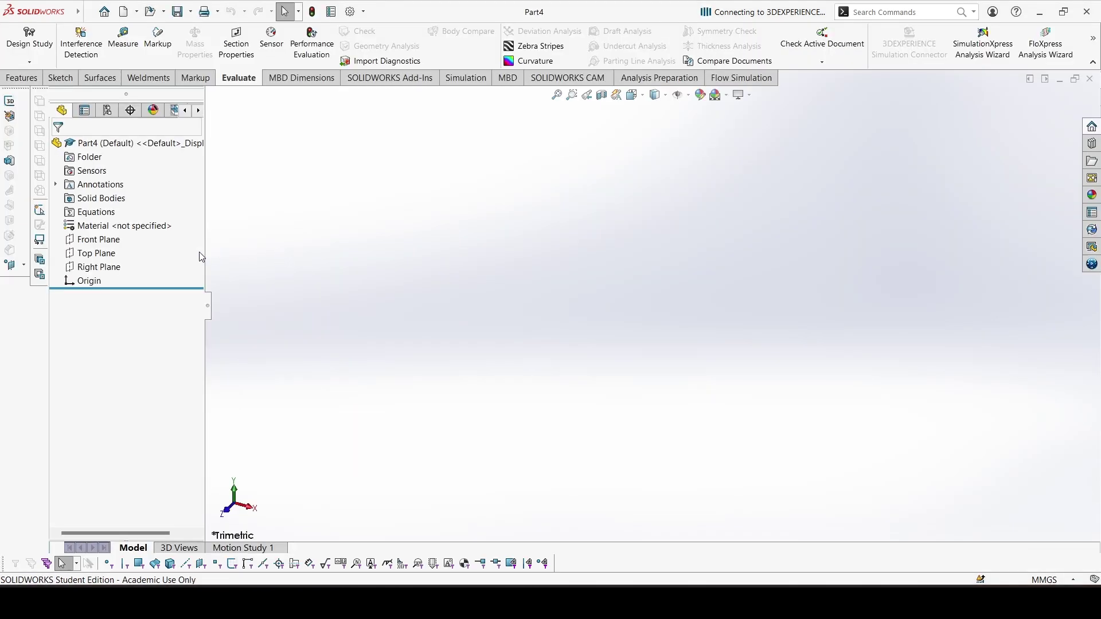
right_click(109, 253)
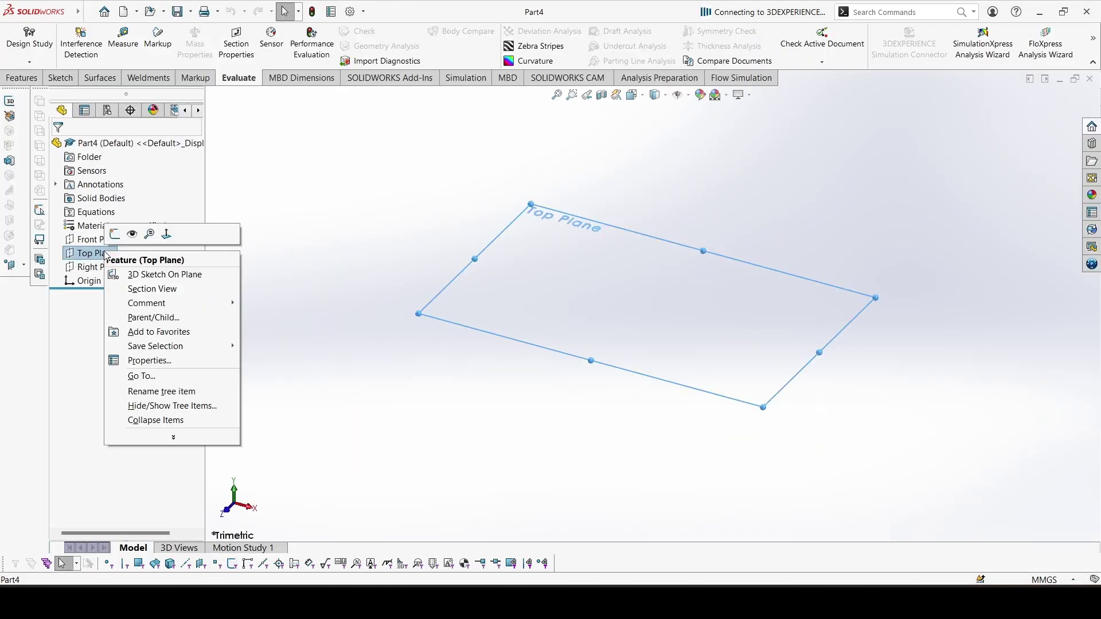
click(118, 231)
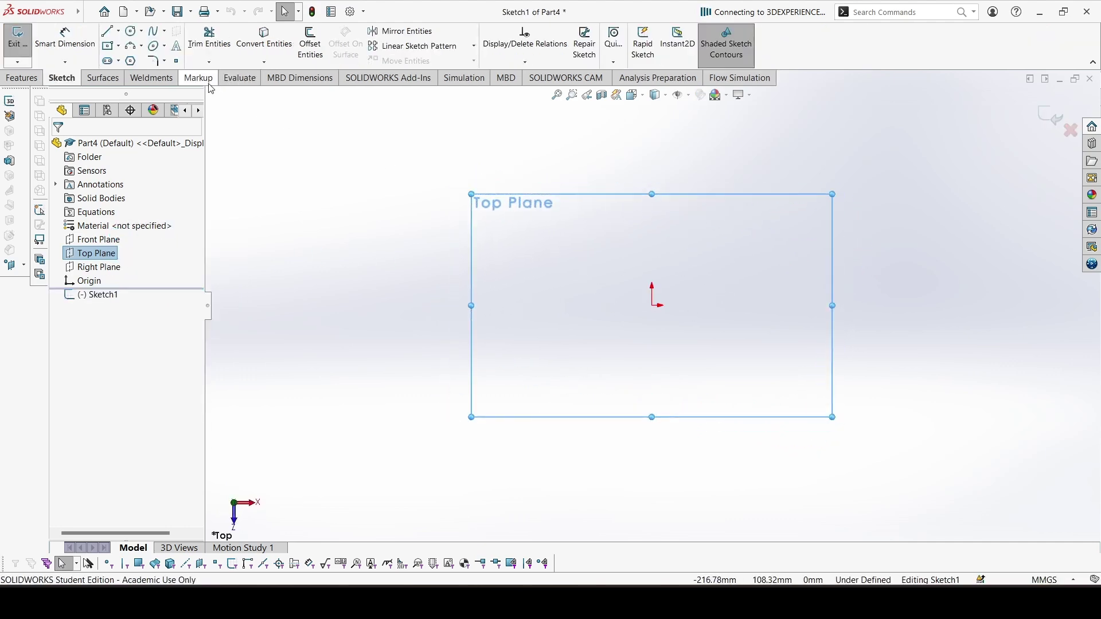
Step: Draw a circle centred on the origin and dimension it to 18 mm diameter
click(133, 34)
click(652, 306)
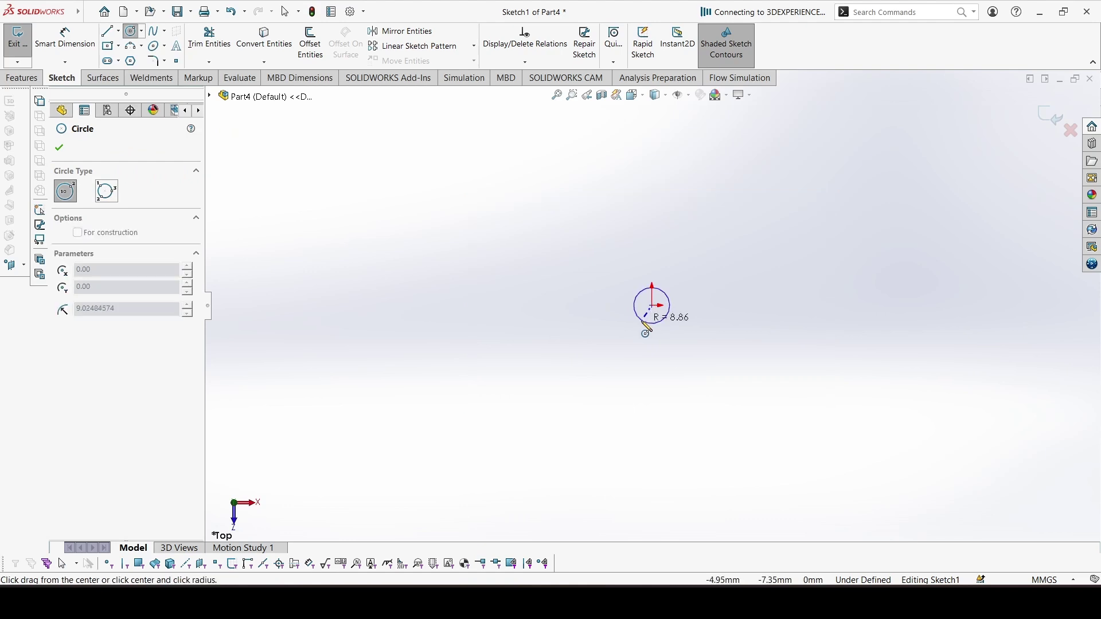
click(631, 334)
right_drag(604, 374, 616, 277)
click(630, 333)
click(582, 391)
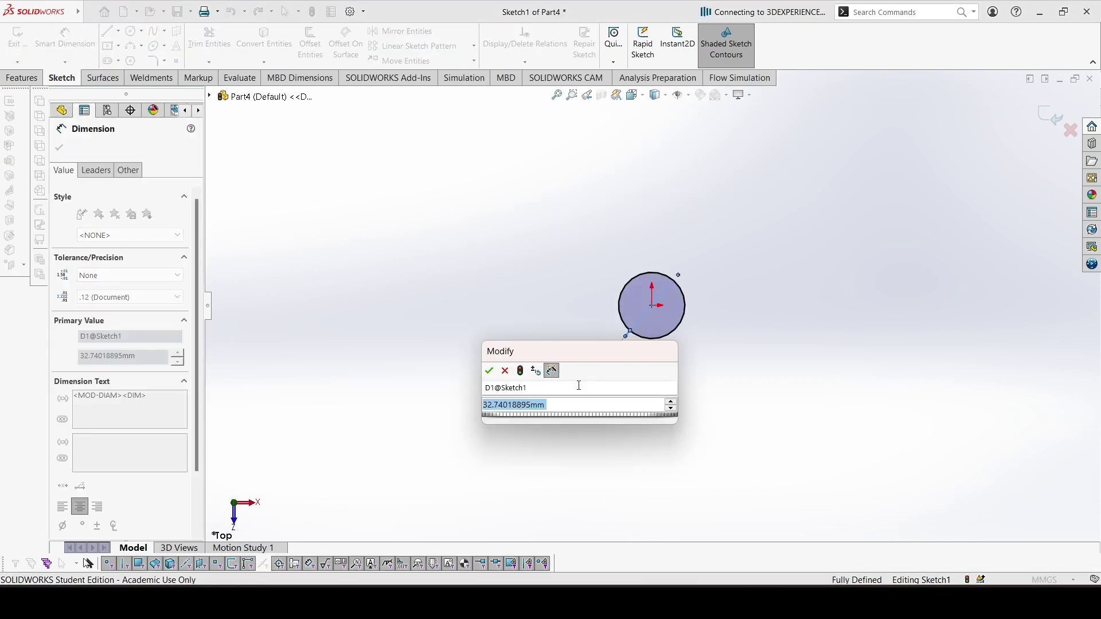
text(18)
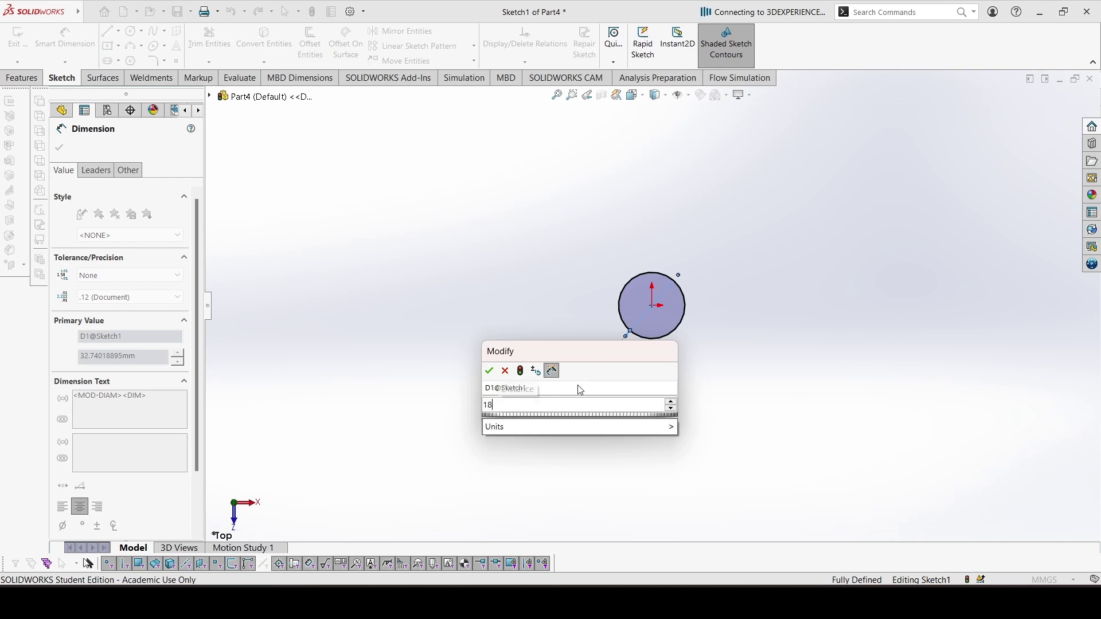
key(Return)
Step: Draw a closed four-line outline enclosing the circle
click(107, 31)
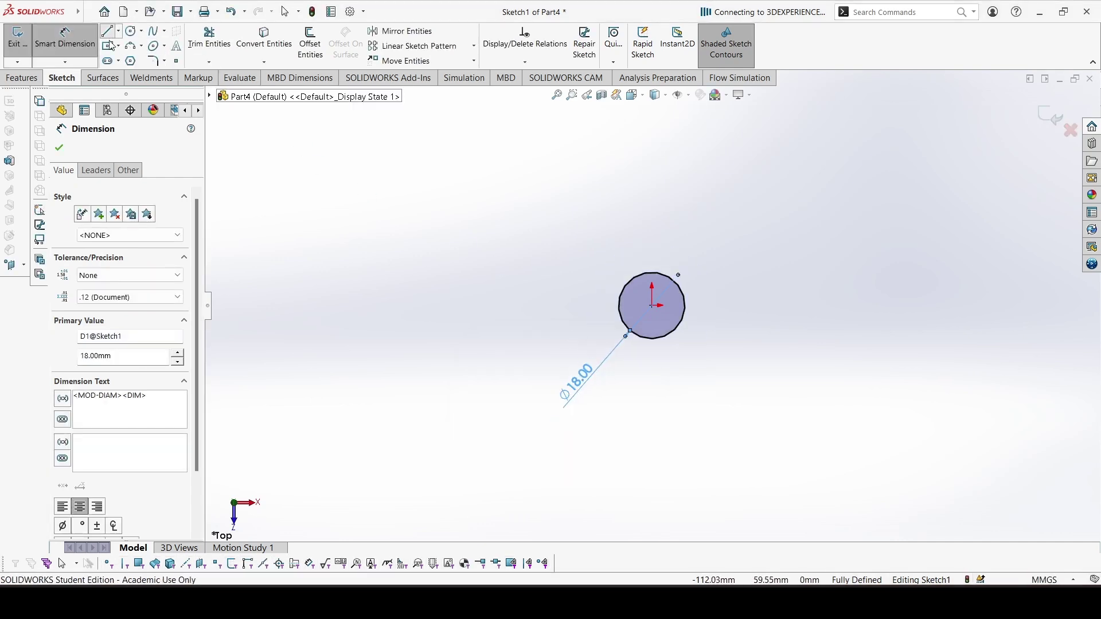
scroll(707, 258, up, 3)
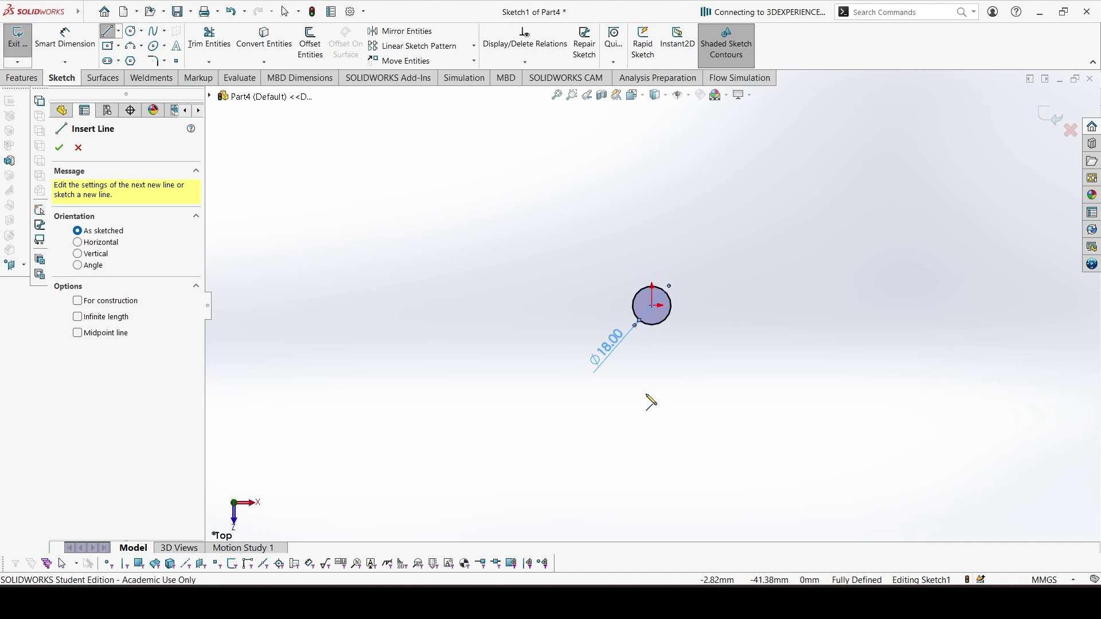
click(631, 393)
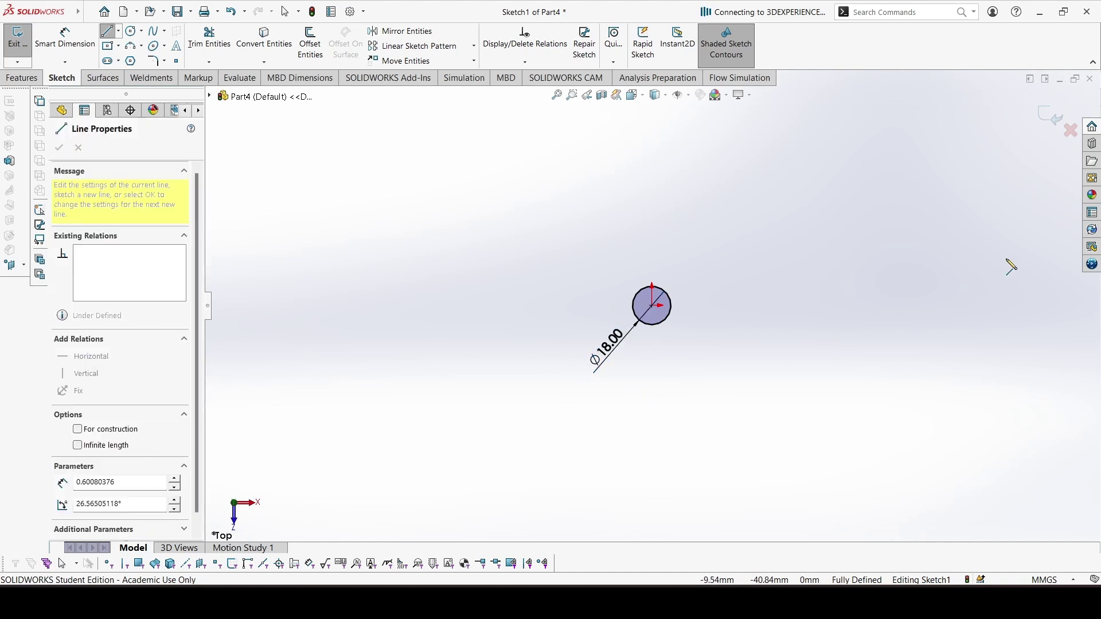
click(935, 242)
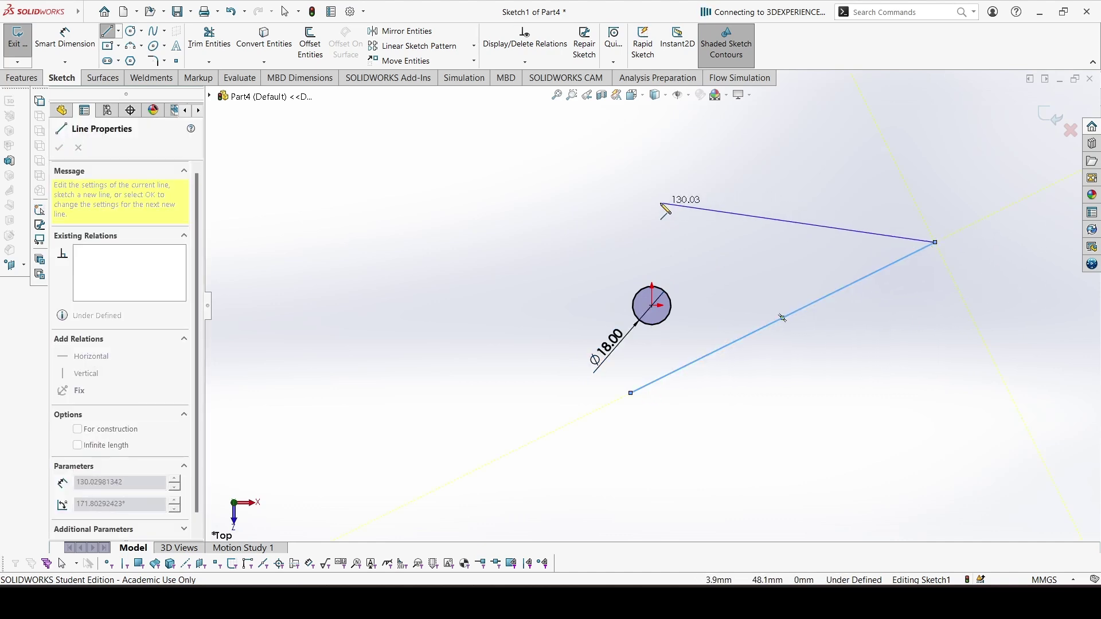
click(642, 218)
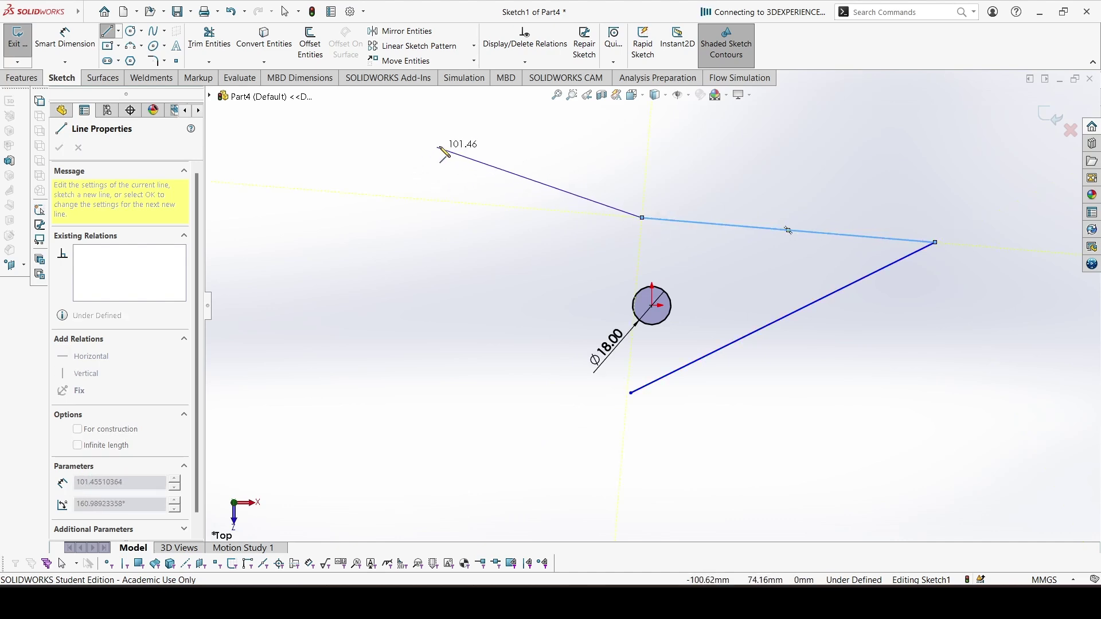
click(435, 125)
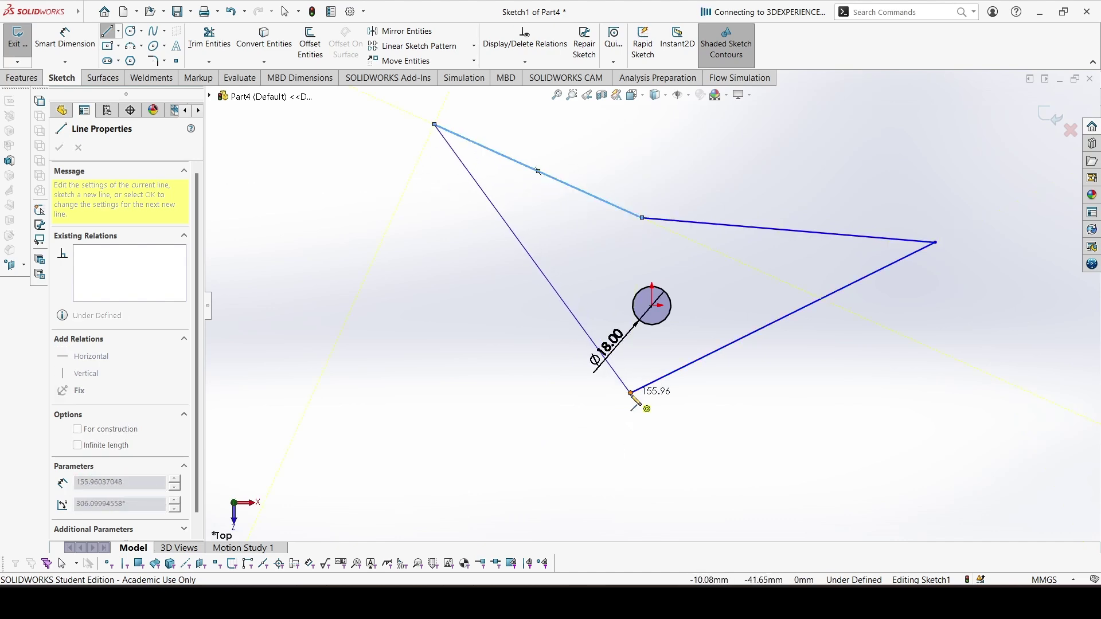
click(631, 392)
key(Escape)
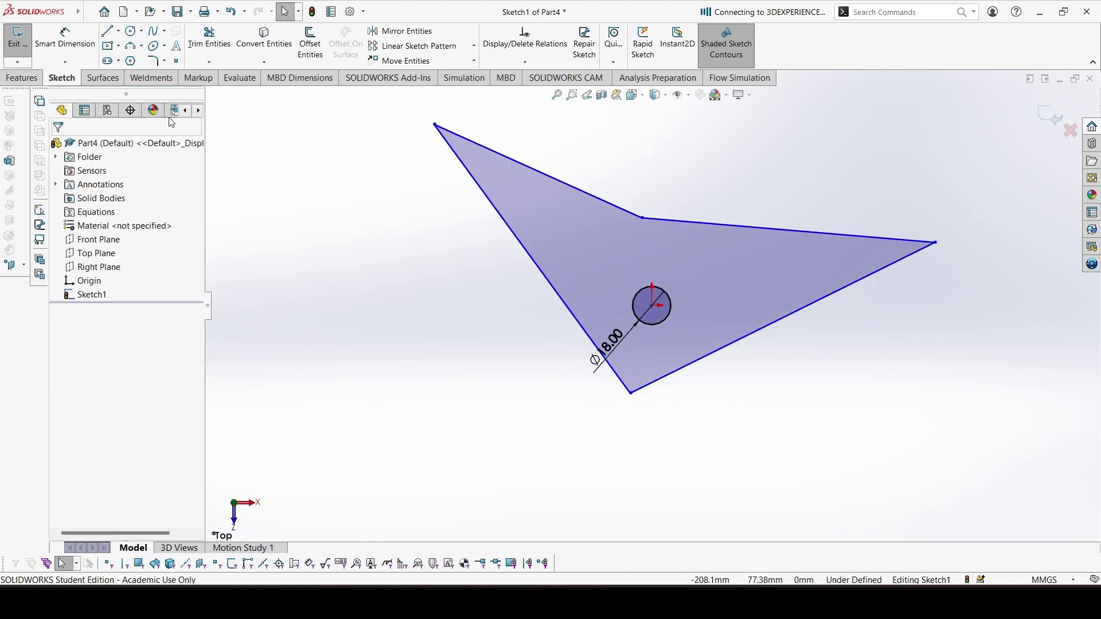
Step: Round the top-left, right and bottom outline corners with R8, R12 and R18 sketch fillets
click(156, 62)
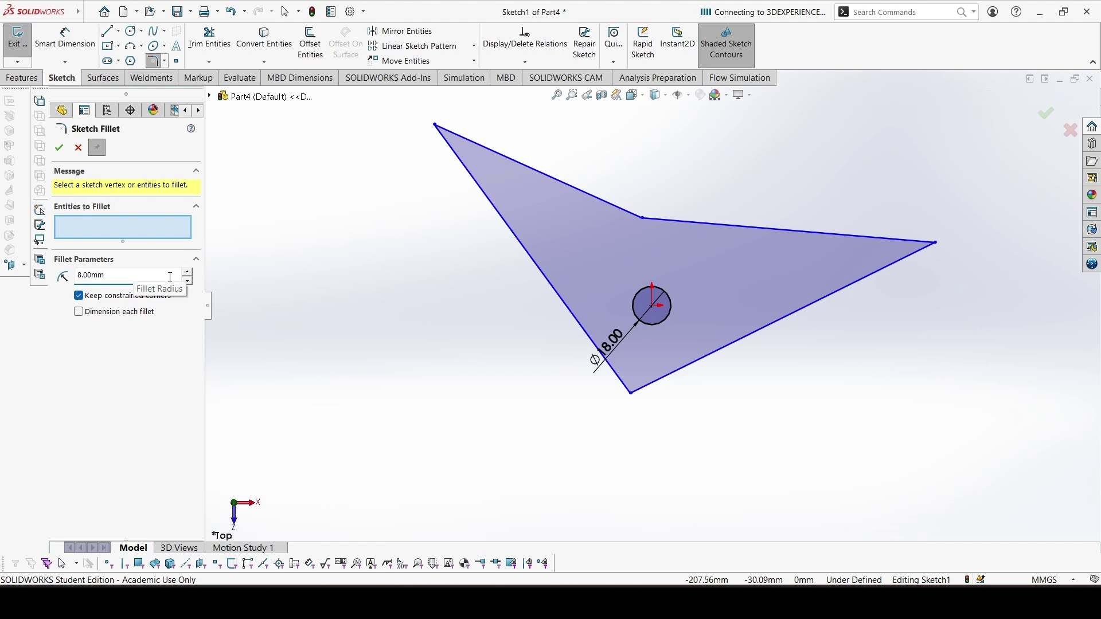
click(437, 129)
click(64, 150)
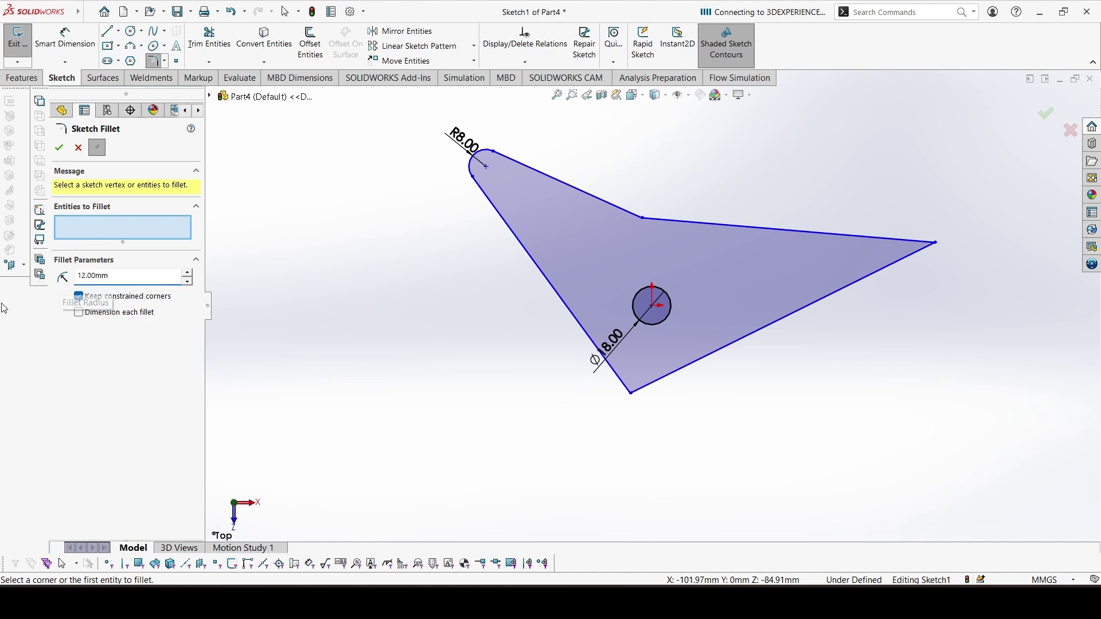
click(935, 244)
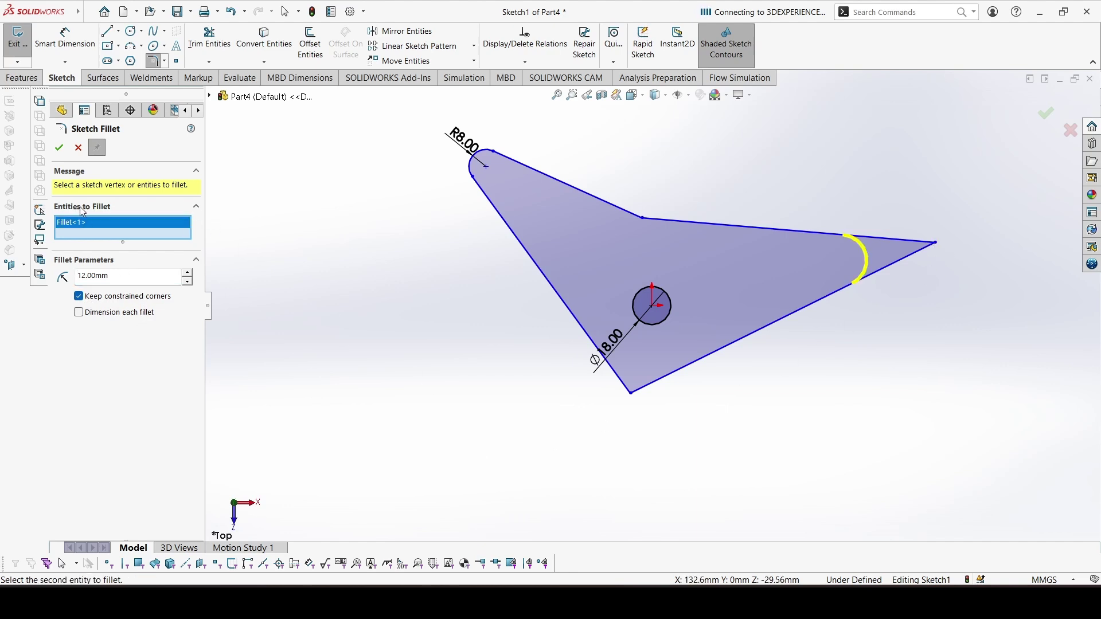
click(60, 150)
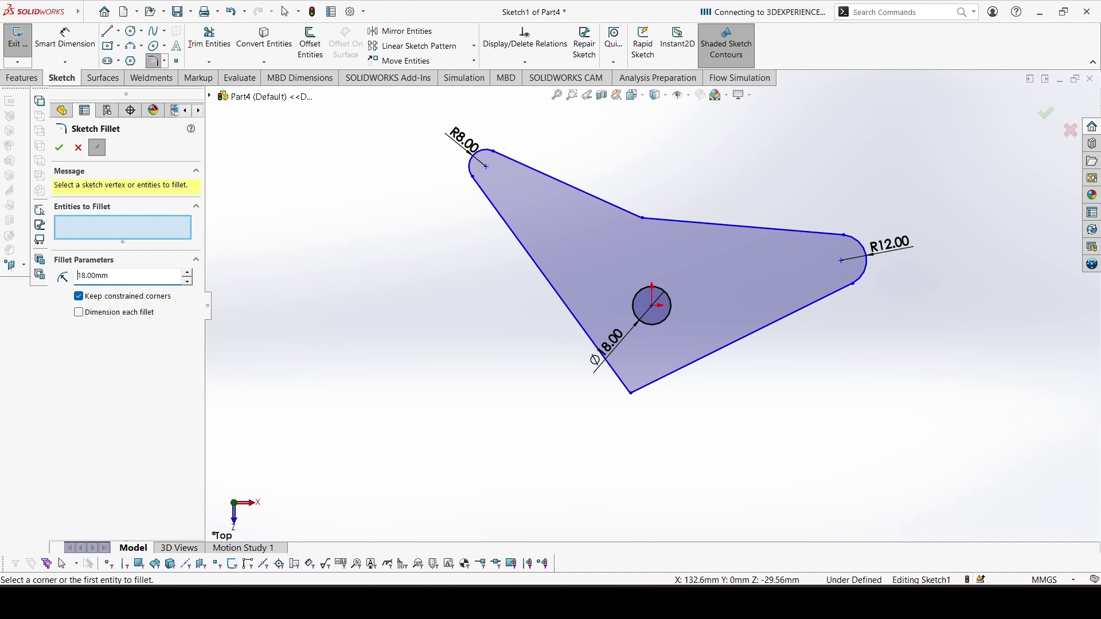
click(633, 396)
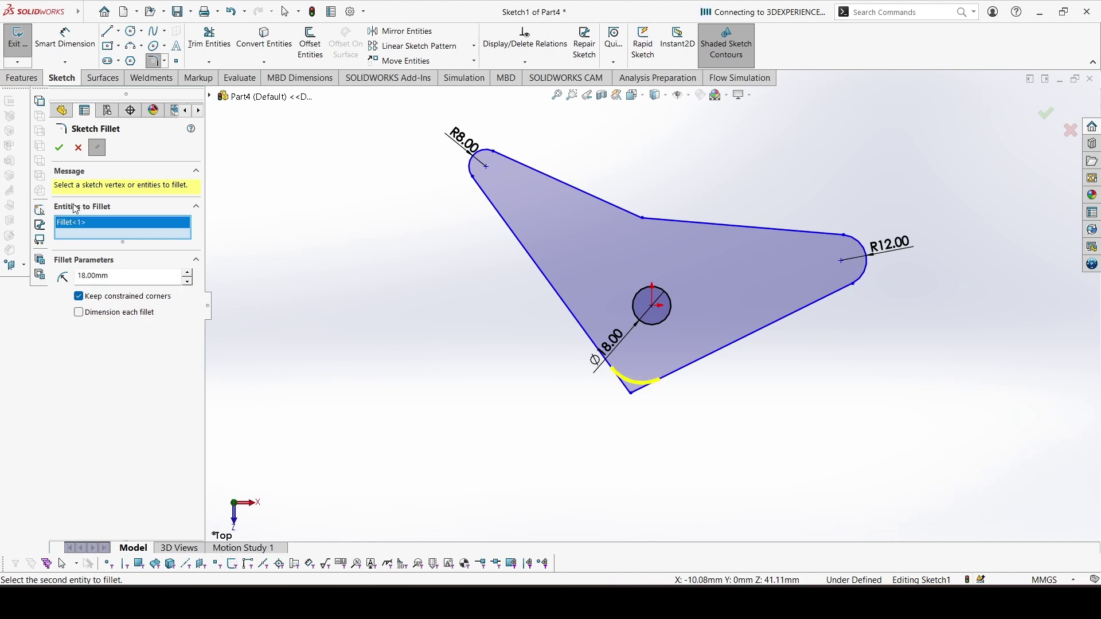
click(60, 148)
Step: Round the inner upper corner with an R42 sketch fillet
double_click(116, 273)
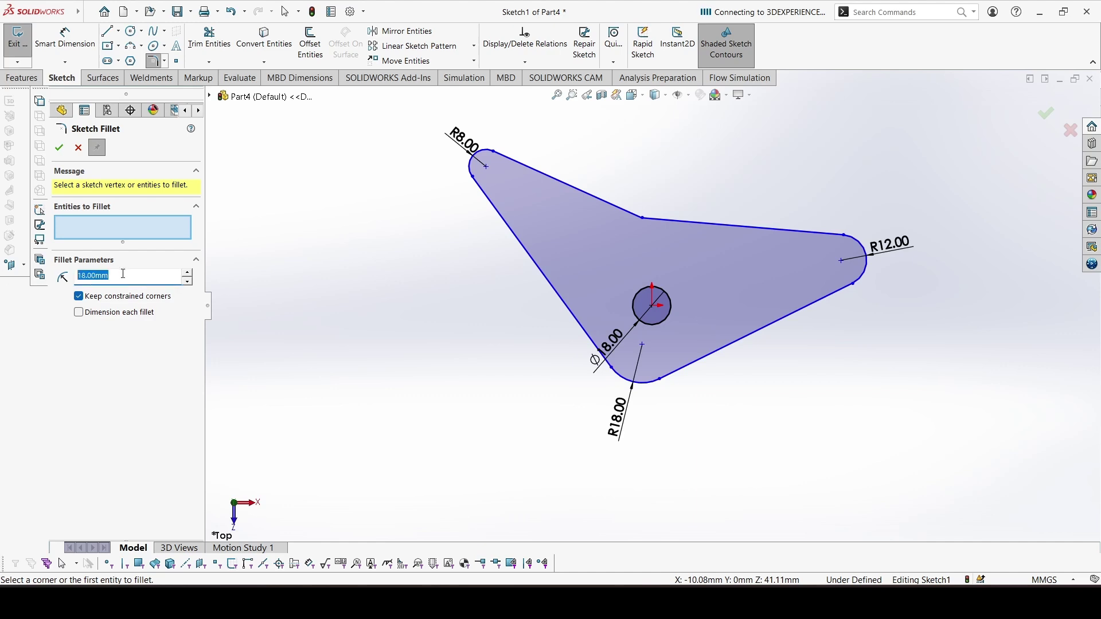
text(42)
key(Return)
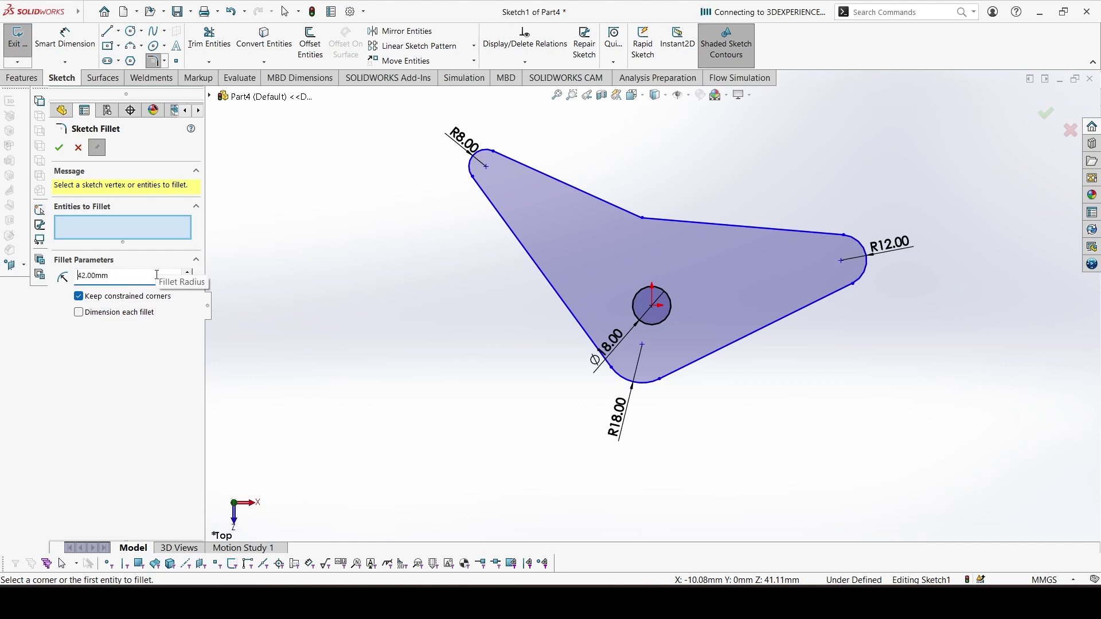
click(645, 221)
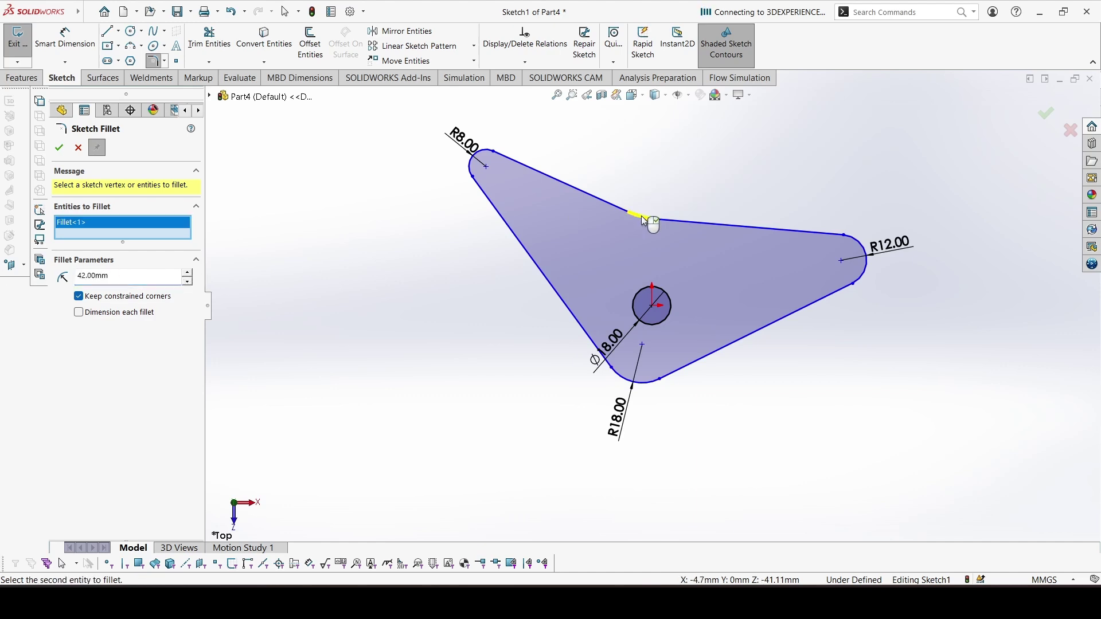
click(724, 261)
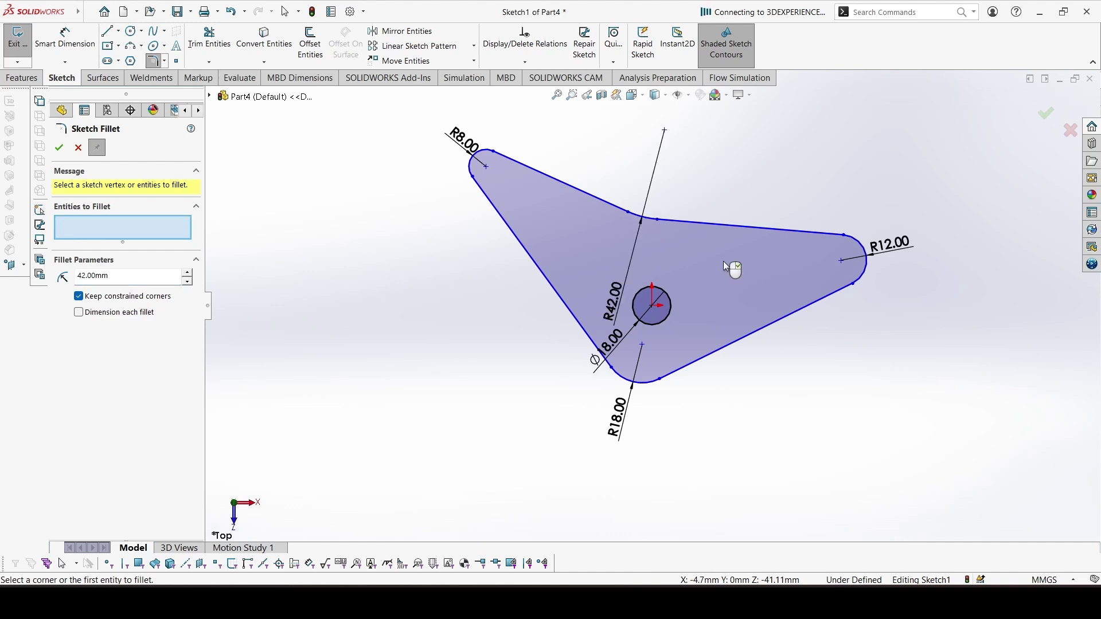
click(1069, 131)
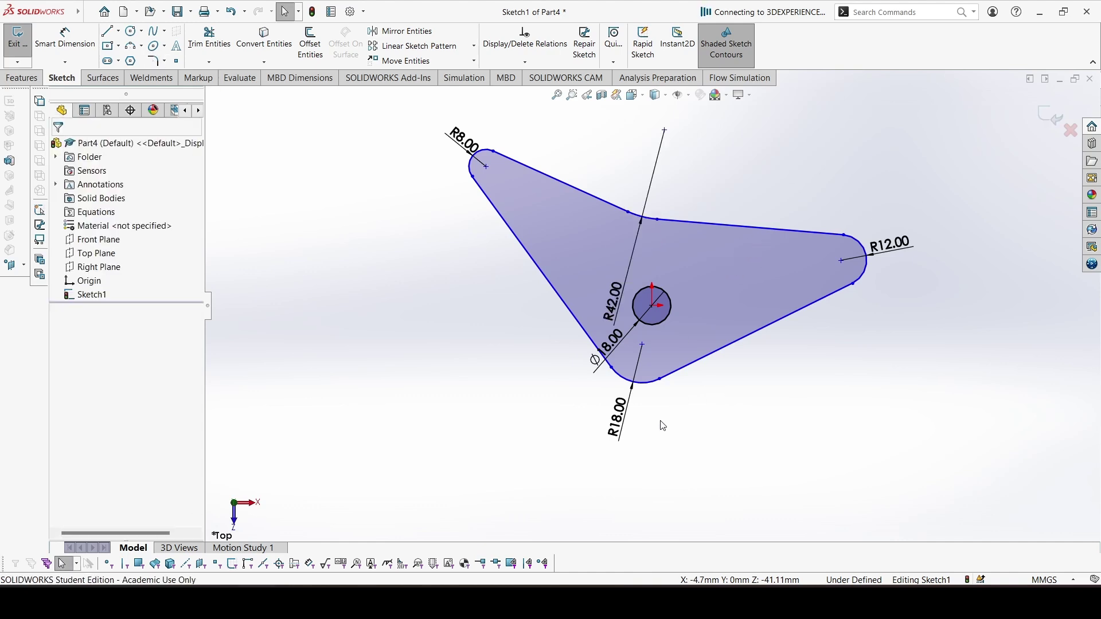
Step: Make the small circle concentric with the bottom R18 arc
click(646, 382)
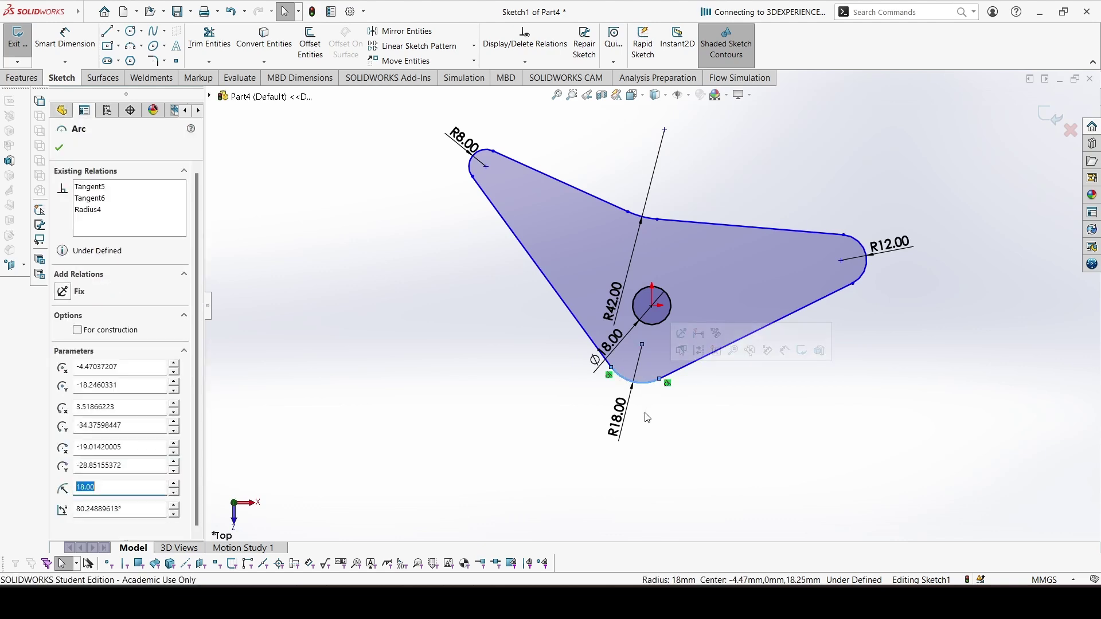
ctrl+click(659, 322)
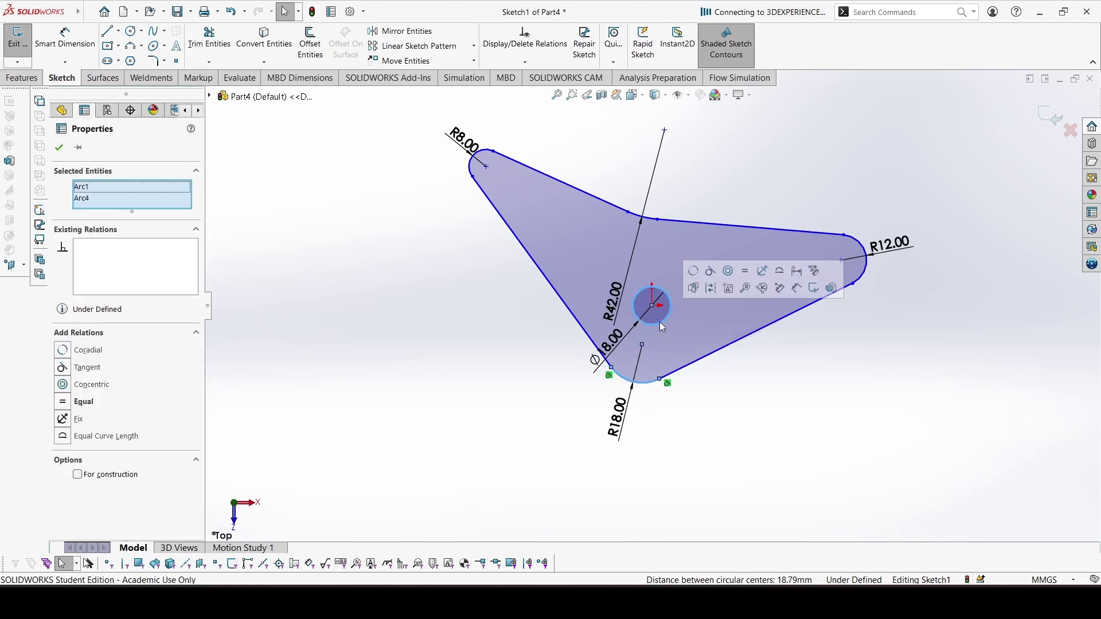
click(733, 279)
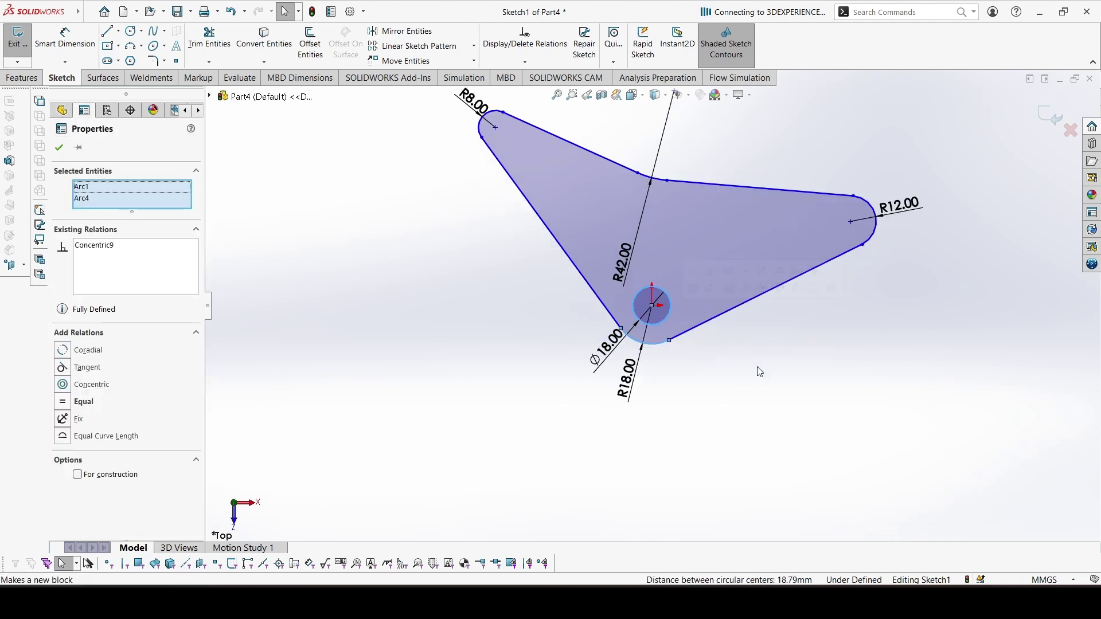
click(757, 369)
scroll(687, 200, up, 2)
scroll(687, 200, down, 3)
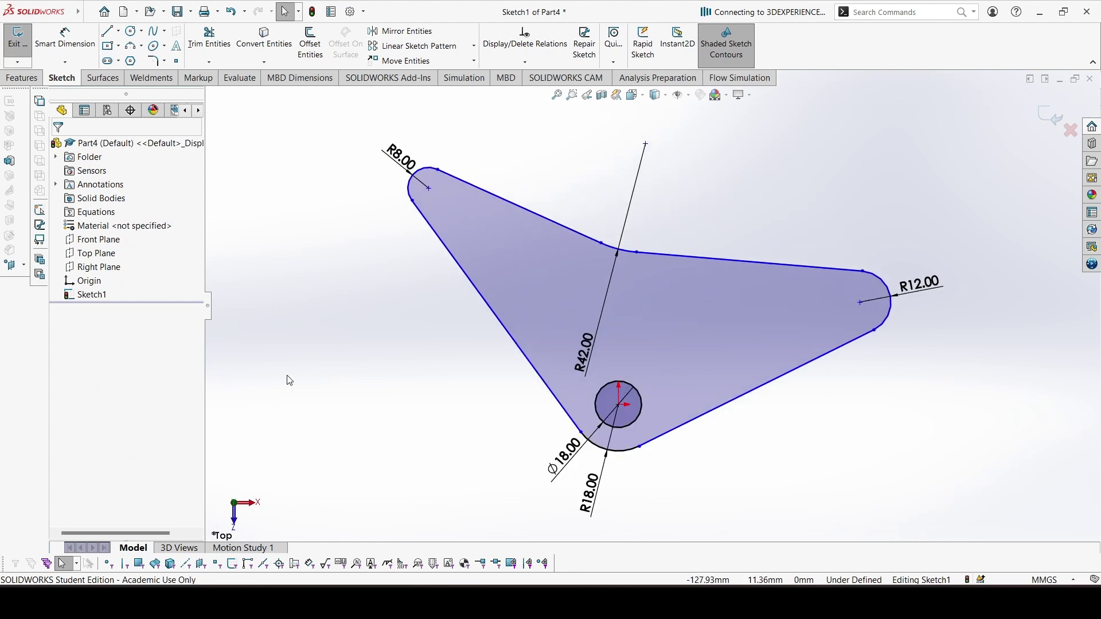
Step: Make the outline's upper-right edge horizontal
click(734, 259)
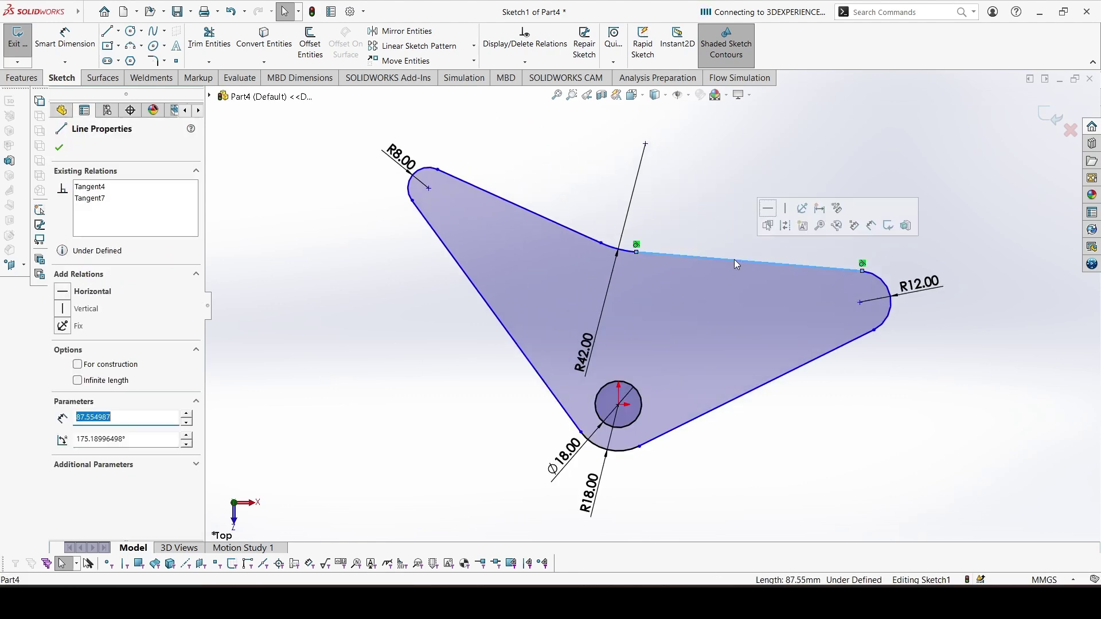
click(768, 208)
click(862, 386)
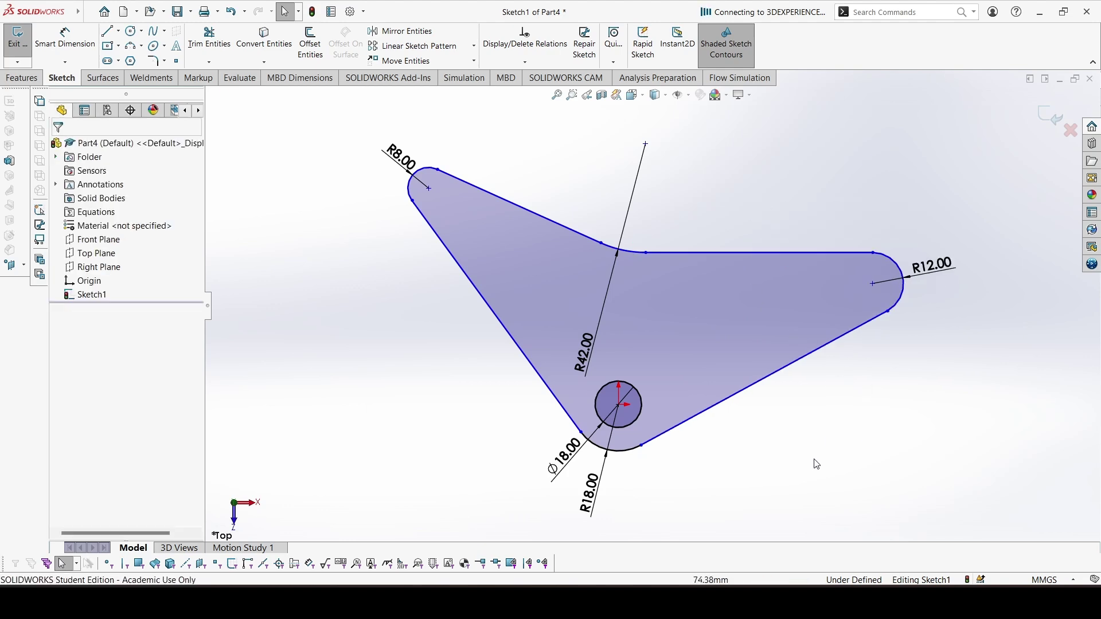
right_drag(811, 459, 811, 266)
key(Escape)
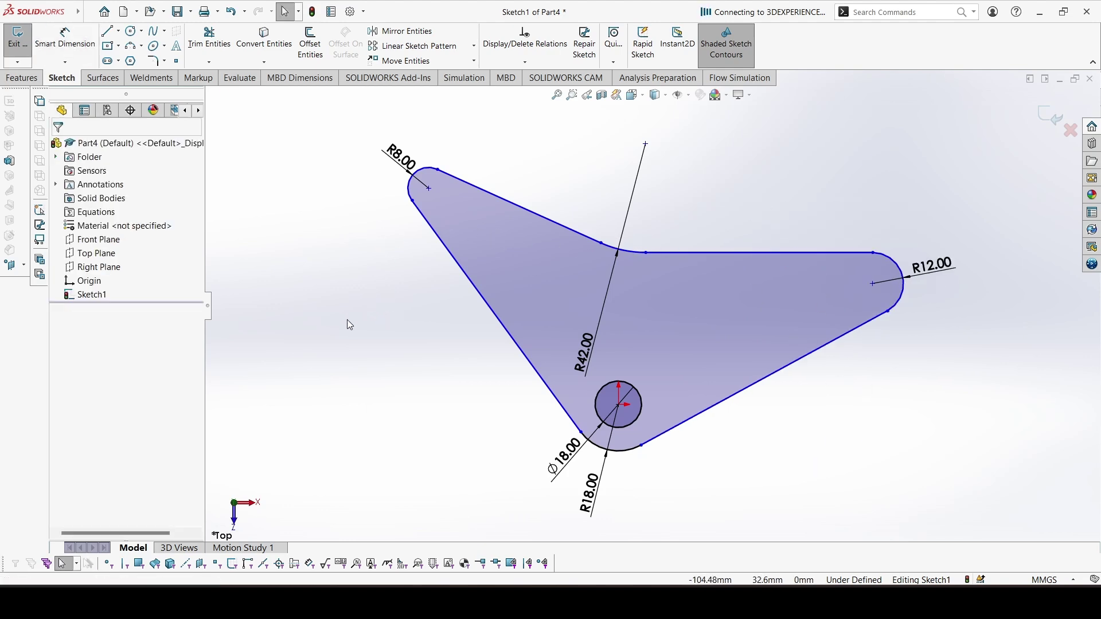
right_drag(360, 300, 401, 299)
Step: Draw holes at the R8 and R12 lug ends and dimension them Ø8 and Ø12
click(429, 188)
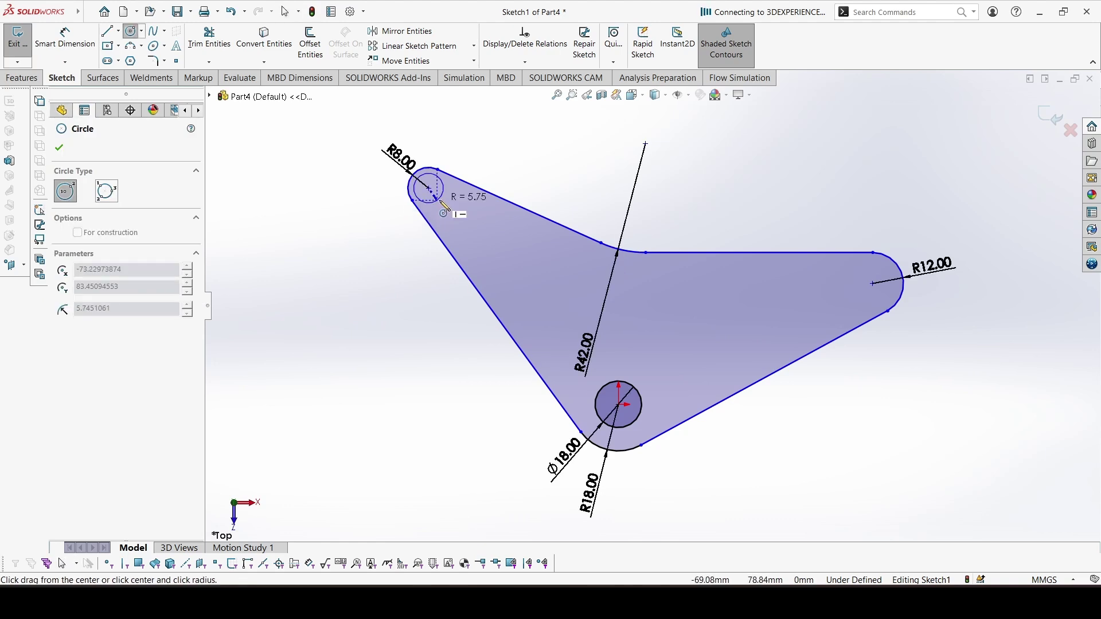
click(440, 199)
click(872, 283)
click(891, 302)
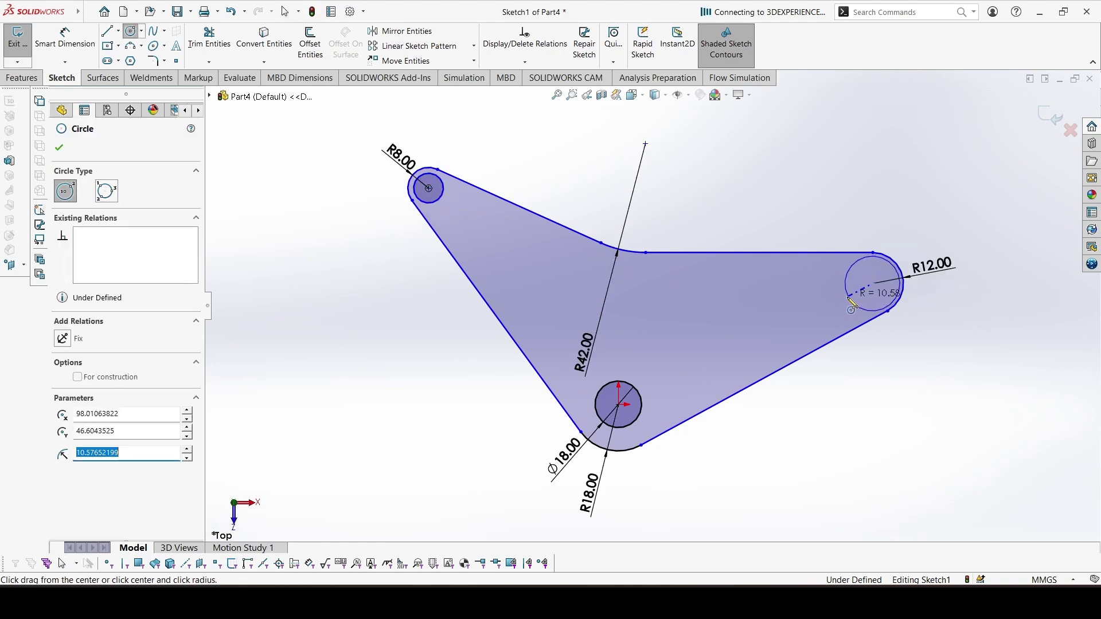
right_drag(924, 217, 924, 189)
click(857, 300)
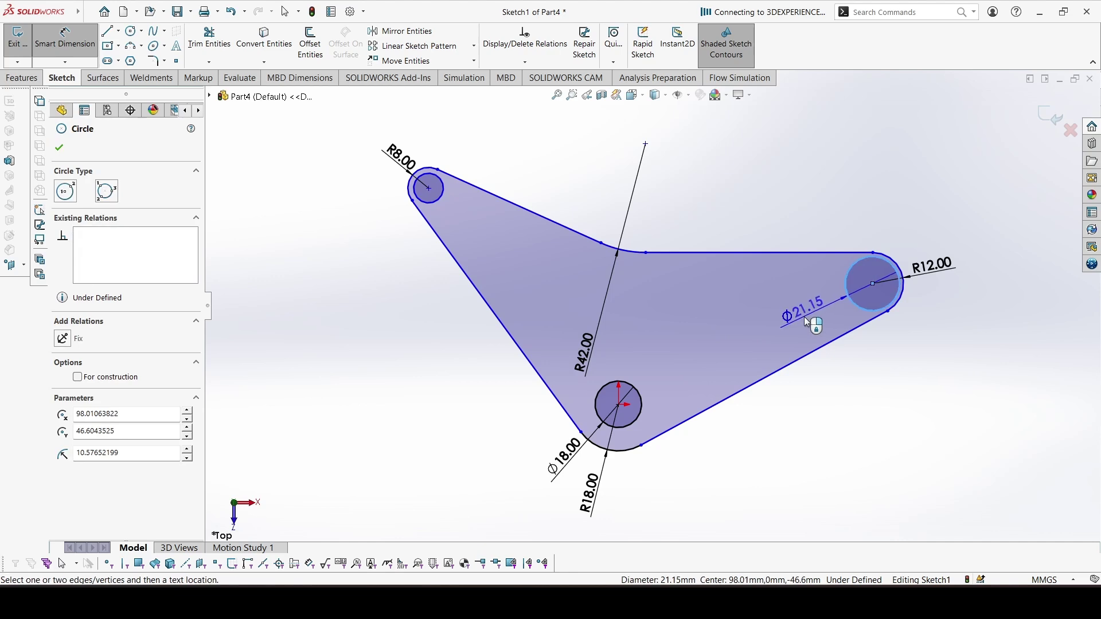
click(808, 323)
text(12)
key(Return)
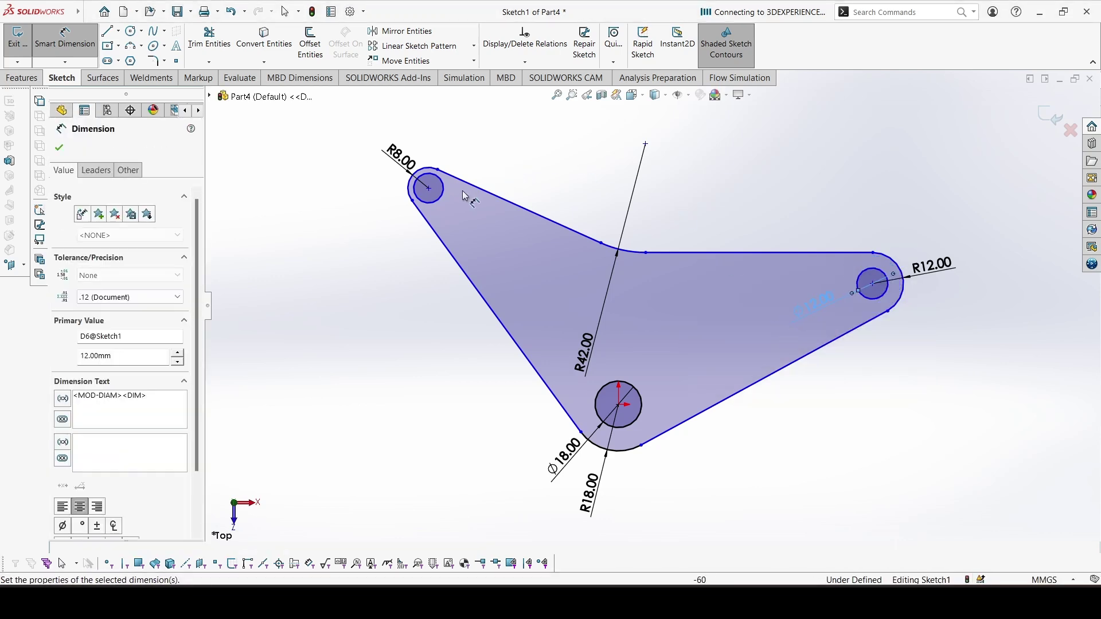
click(445, 198)
click(465, 221)
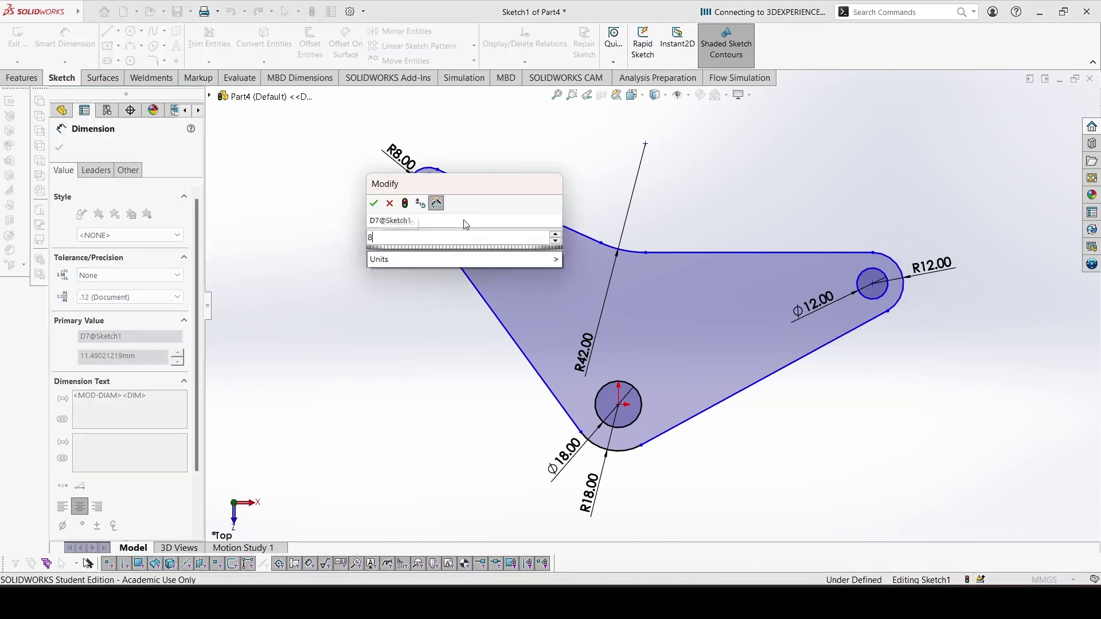
text(8)
key(Return)
Step: Dimension the horizontal hole spacings from the bottom circle as 48 and 82 mm
click(429, 188)
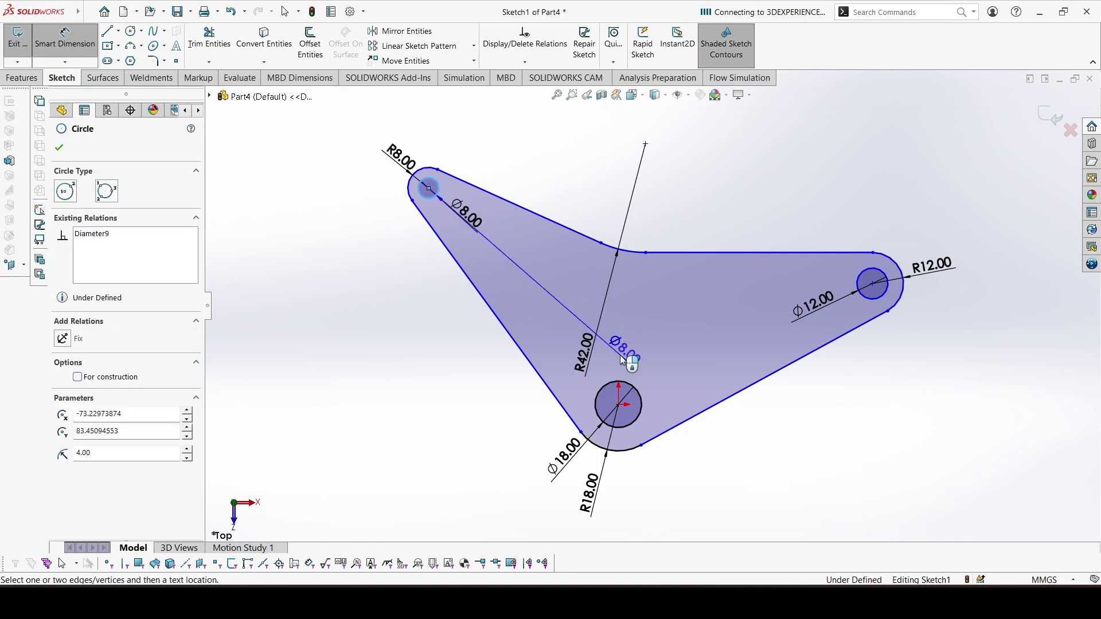
click(628, 390)
click(550, 136)
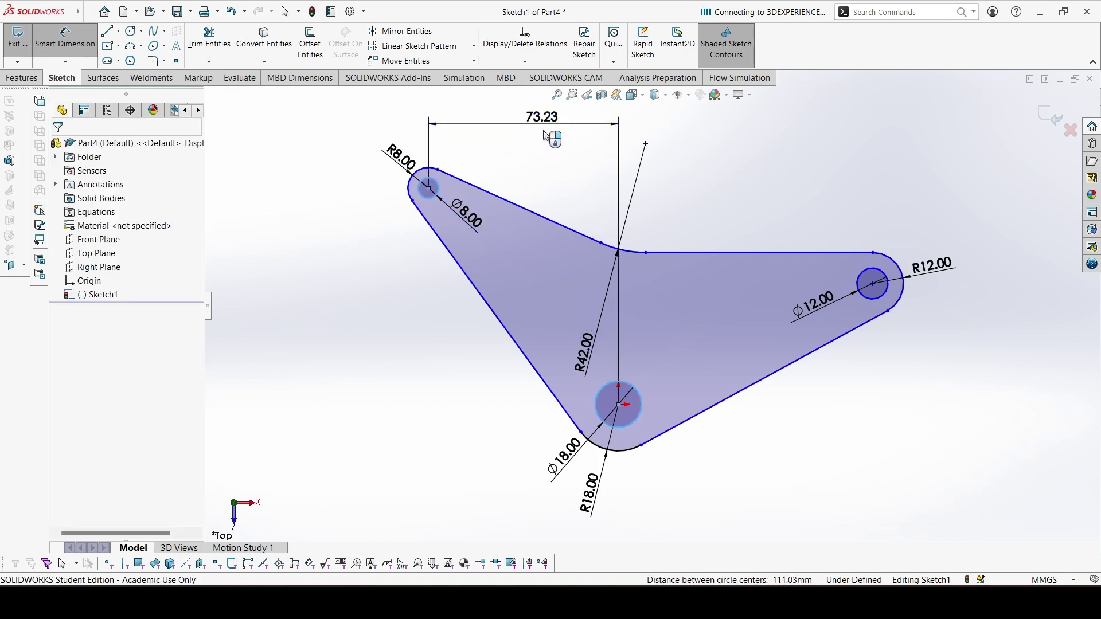
text(48)
key(Return)
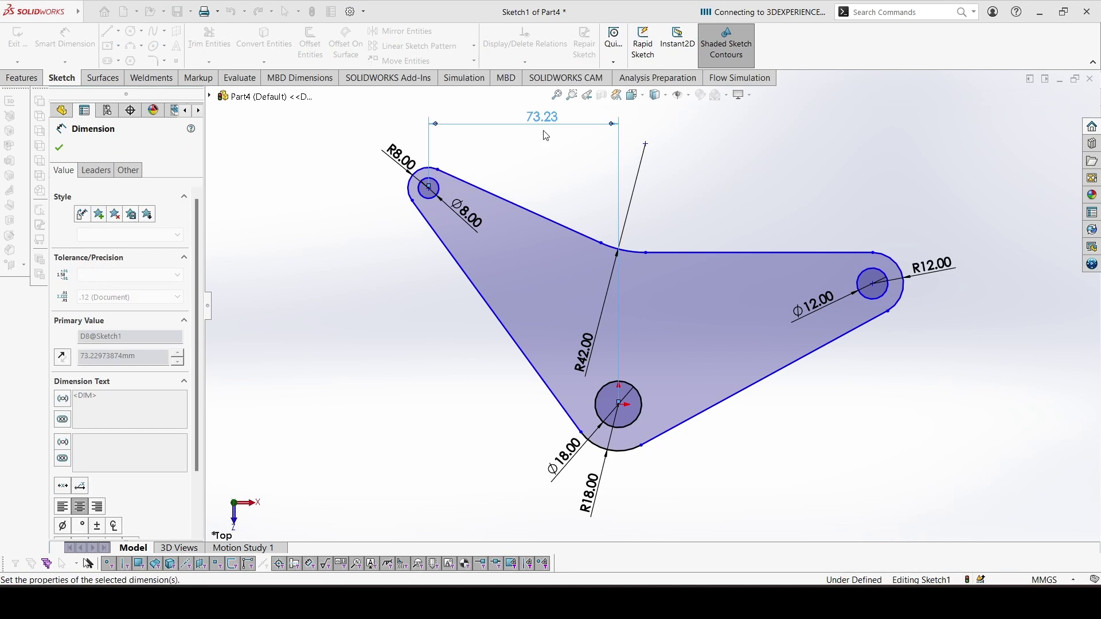
click(641, 402)
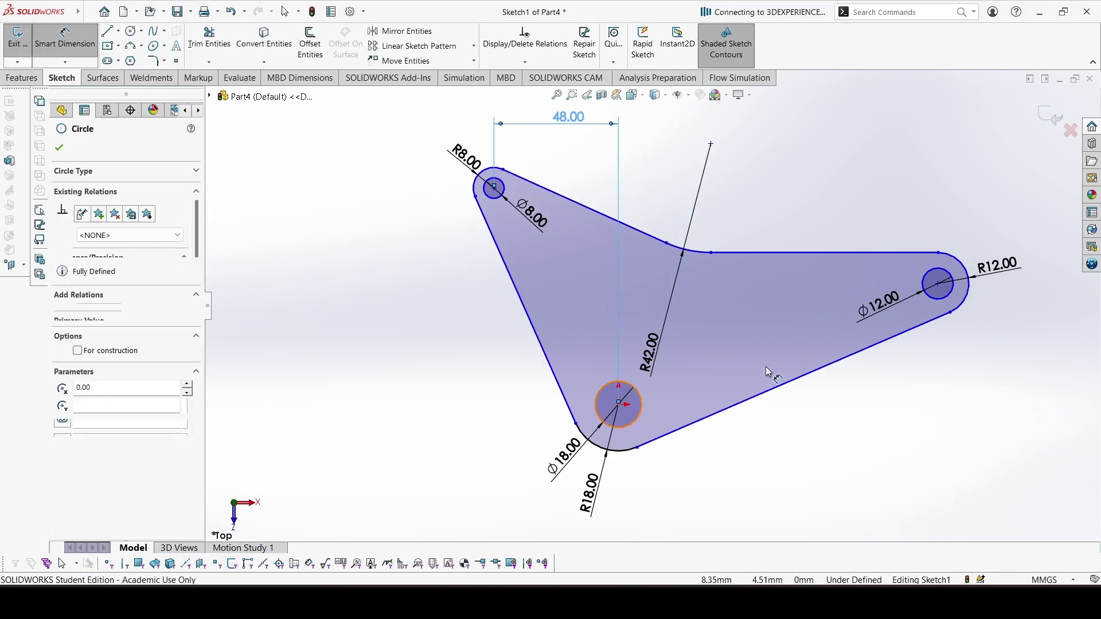
click(920, 278)
click(796, 131)
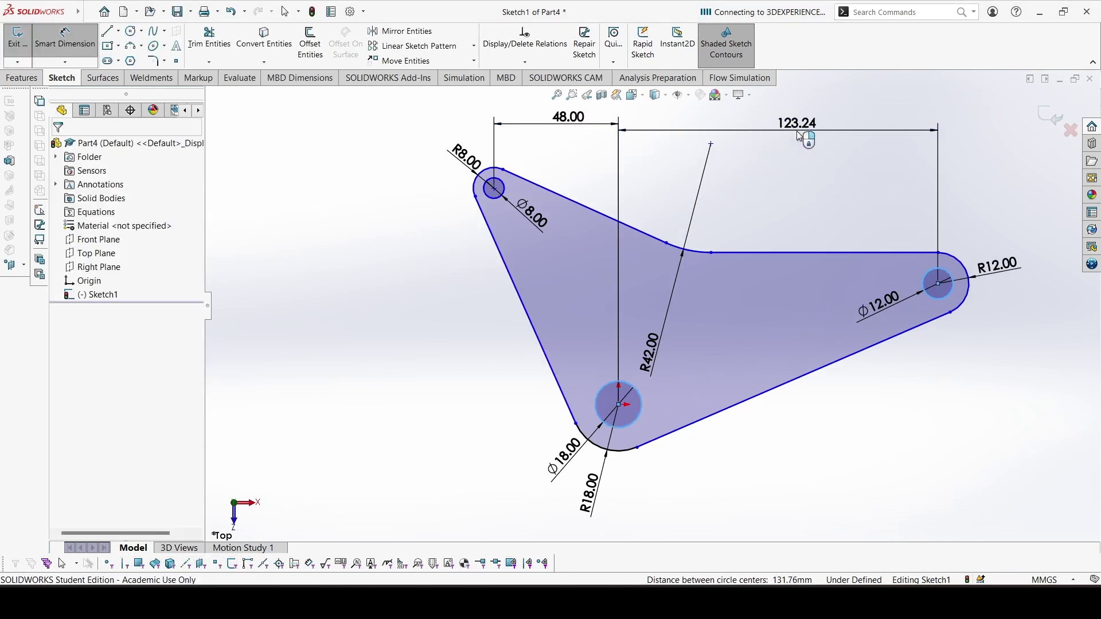
text(8)
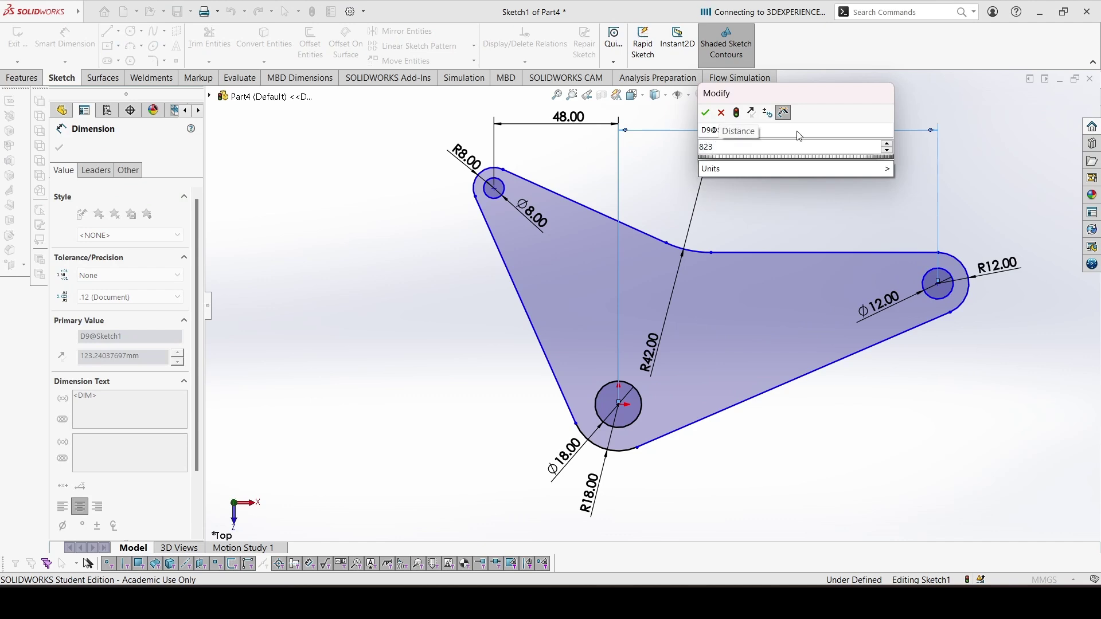
text(2)
key(Return)
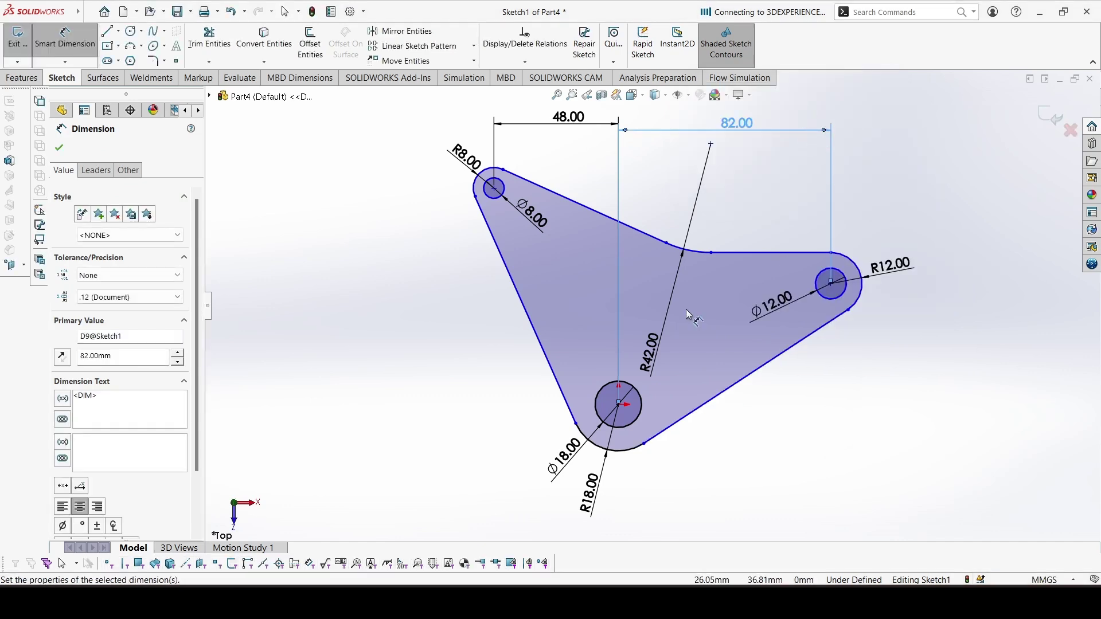
Step: Add 22°, 18° and 54° angle dimensions between the slanted edges and the horizontal edge
scroll(714, 296, down, 2)
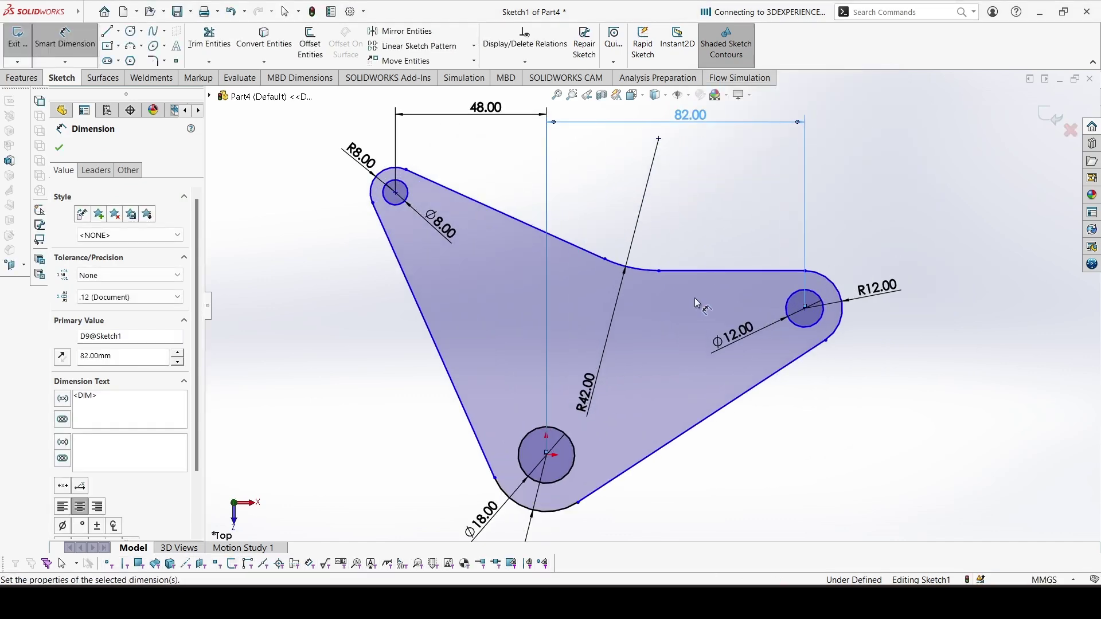
click(527, 230)
click(714, 272)
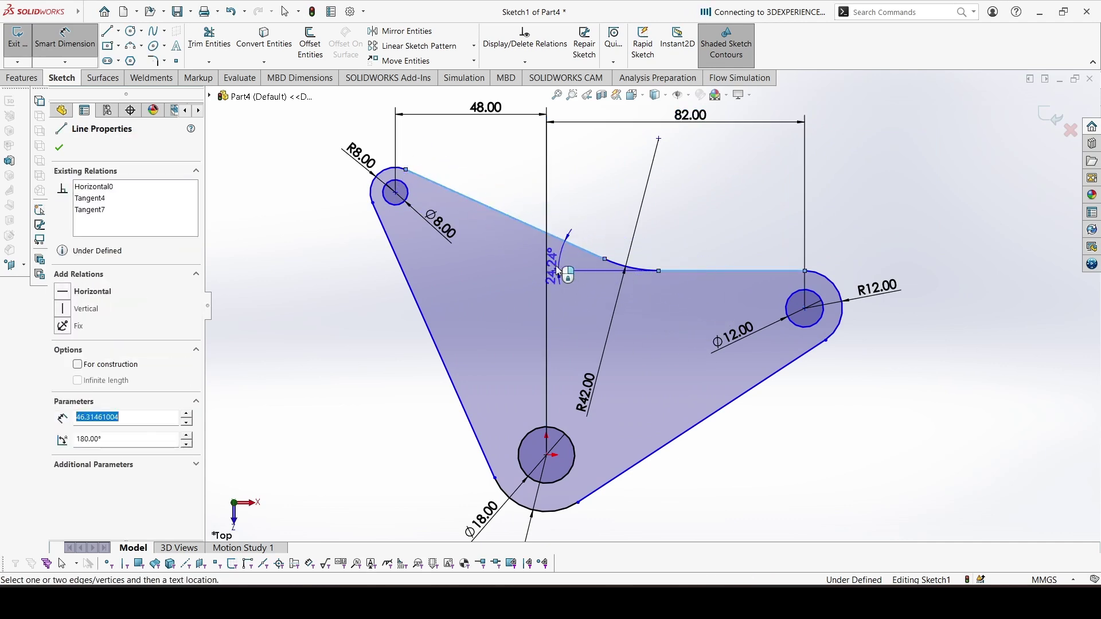
click(490, 243)
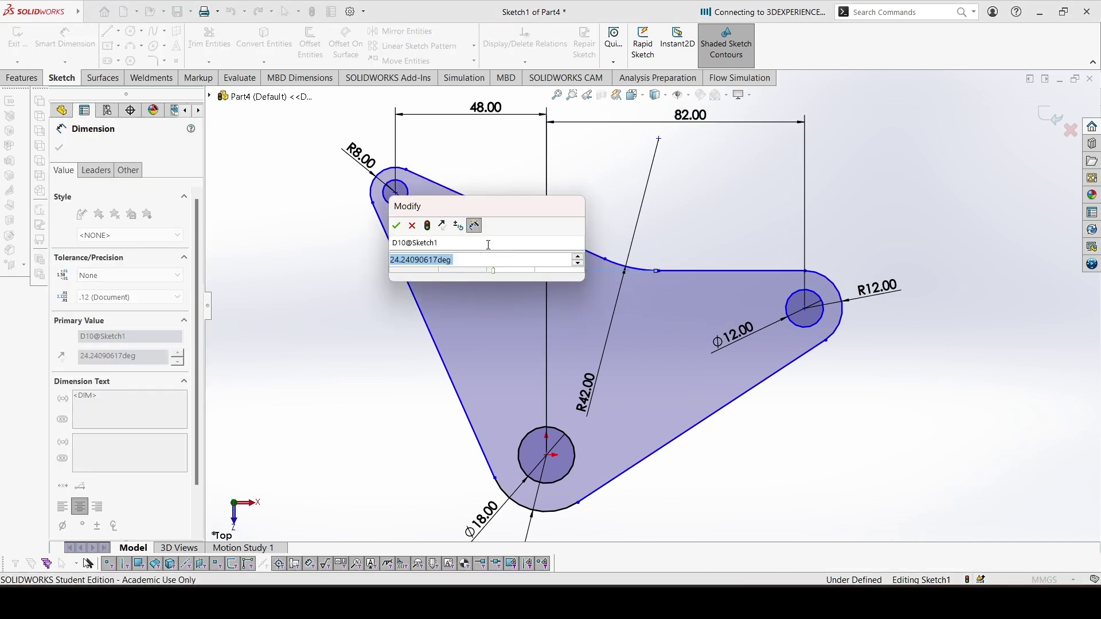
text(22)
key(Return)
click(759, 264)
click(711, 407)
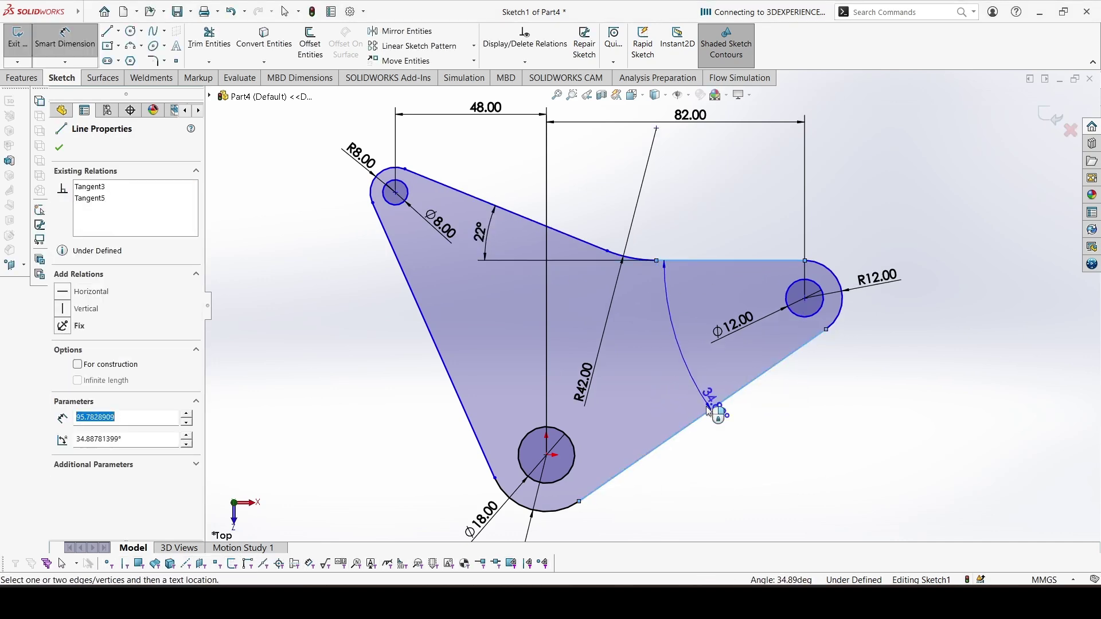
click(678, 365)
text(18)
key(Return)
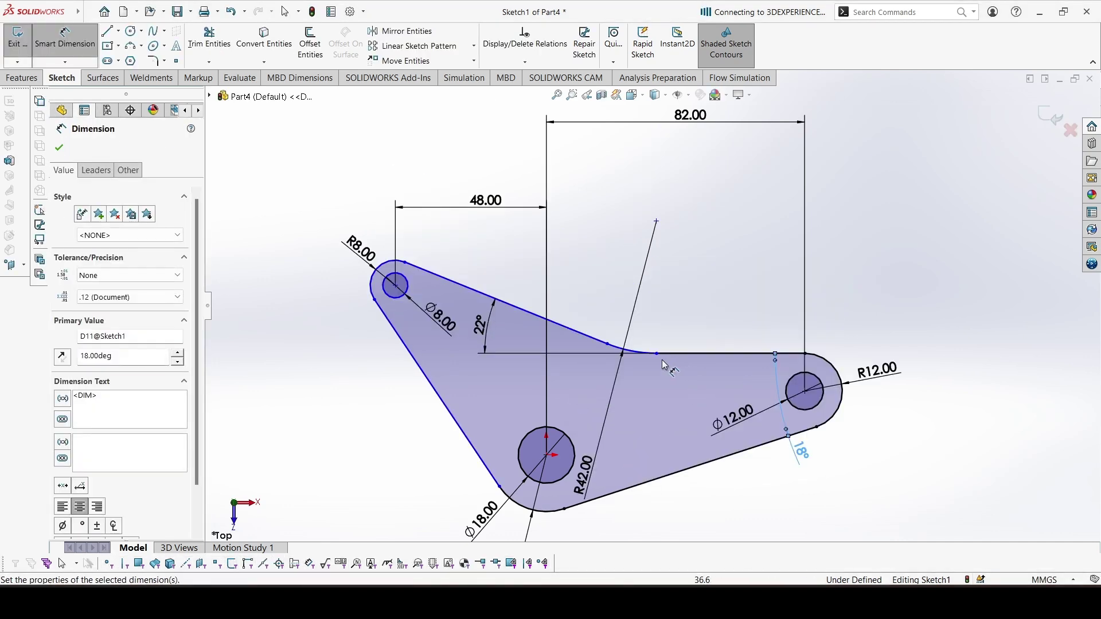
scroll(665, 439, down, 3)
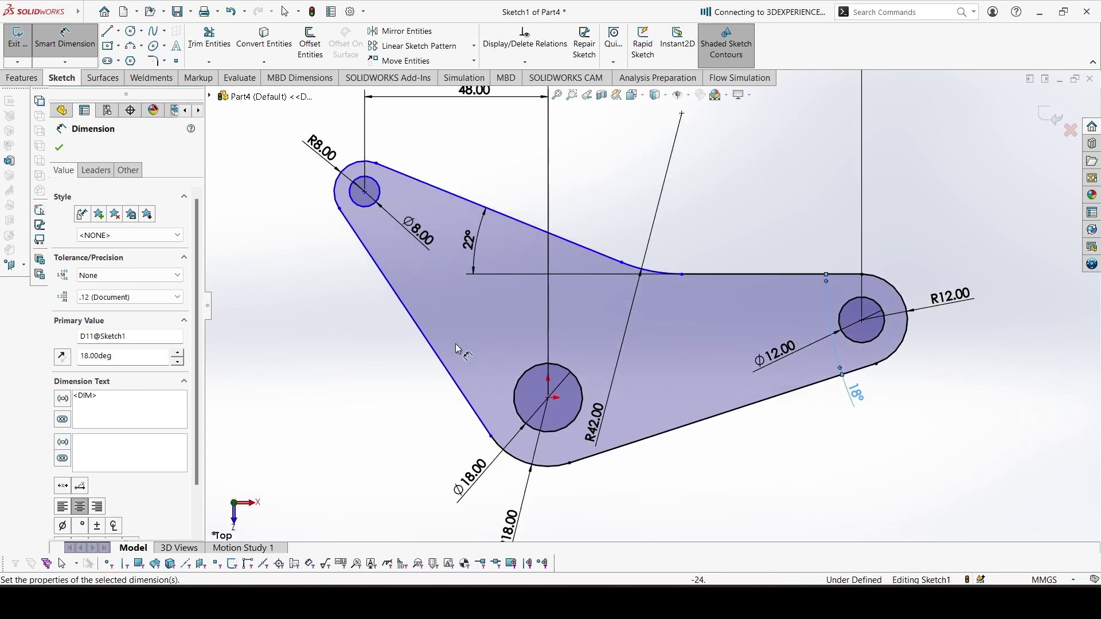
click(451, 376)
click(751, 275)
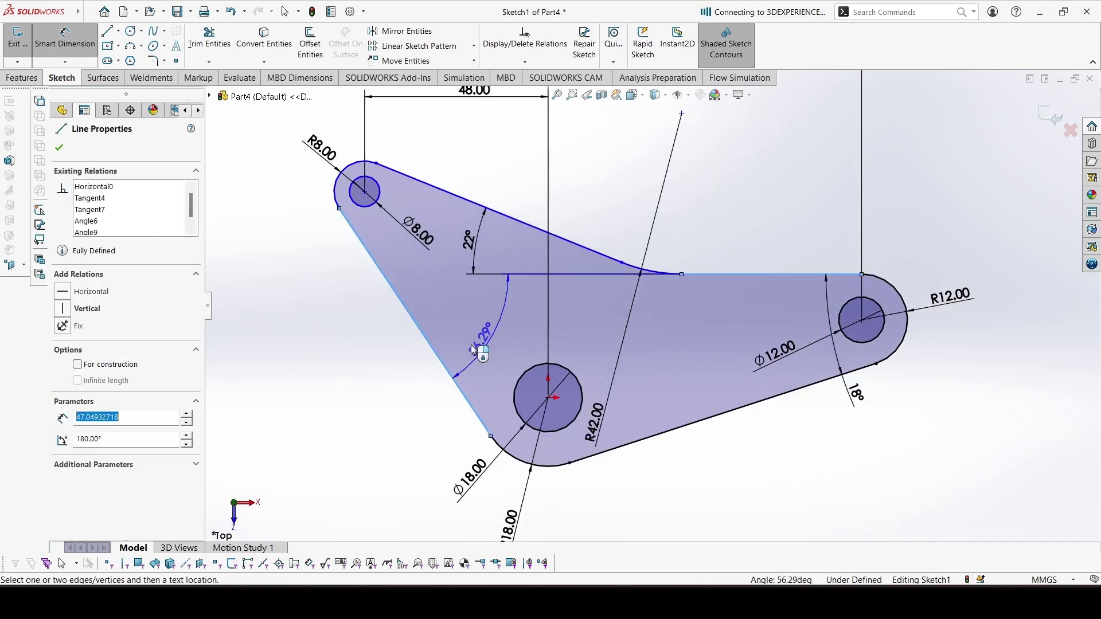
click(482, 348)
text(54)
key(Return)
scroll(694, 386, up, 3)
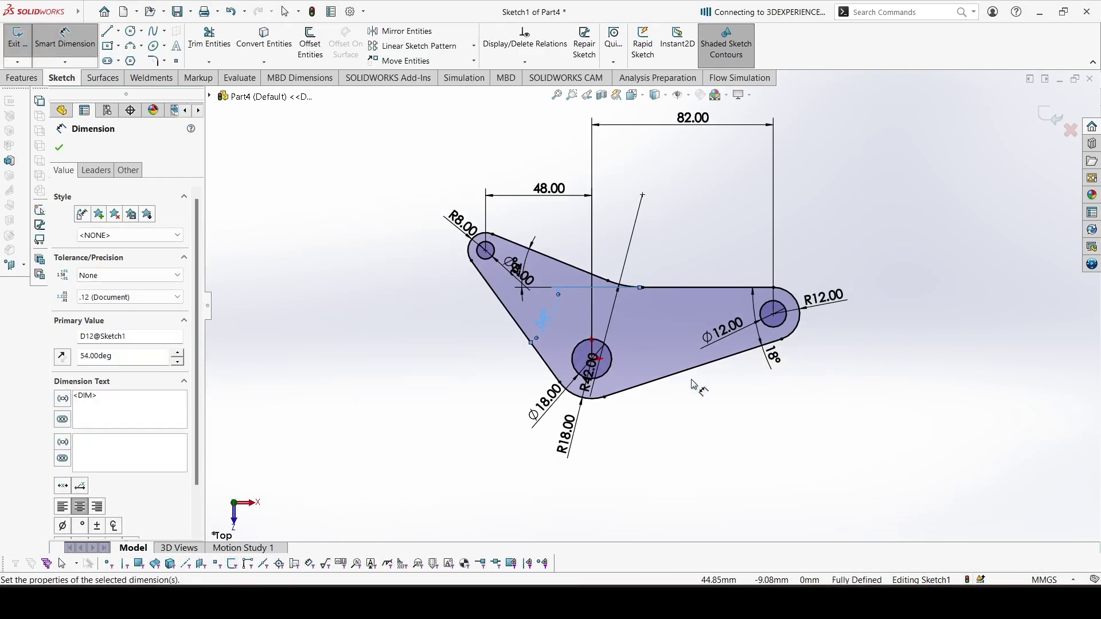
key(Escape)
mouse_move(654, 406)
middle_down()
mouse_move(671, 418)
mouse_move(649, 300)
mouse_move(653, 372)
middle_up()
click(22, 78)
click(18, 35)
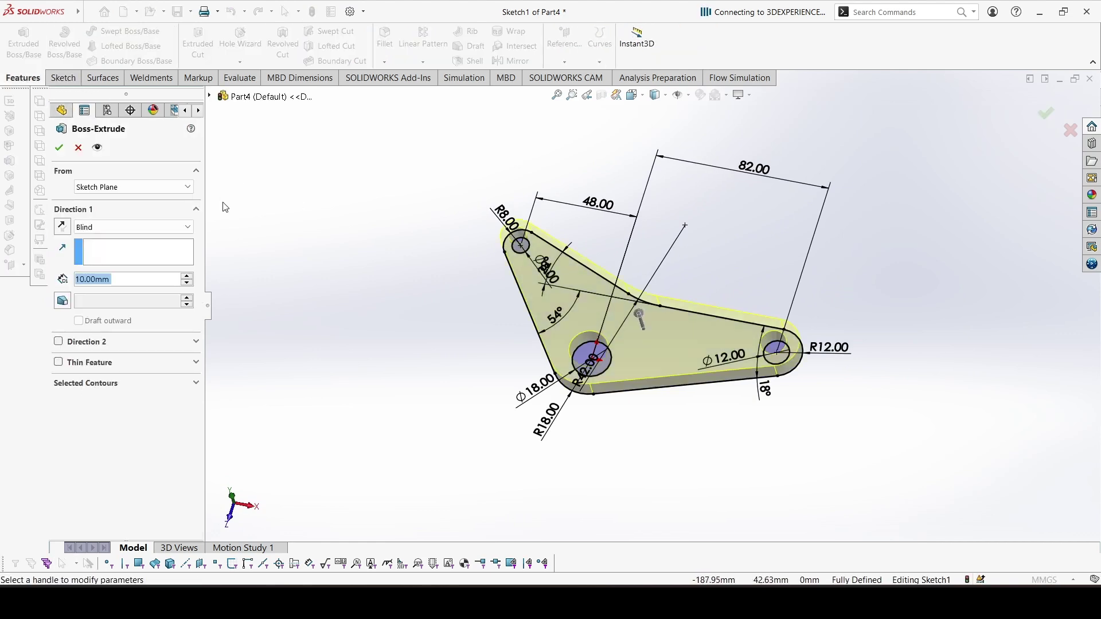
click(133, 227)
click(178, 227)
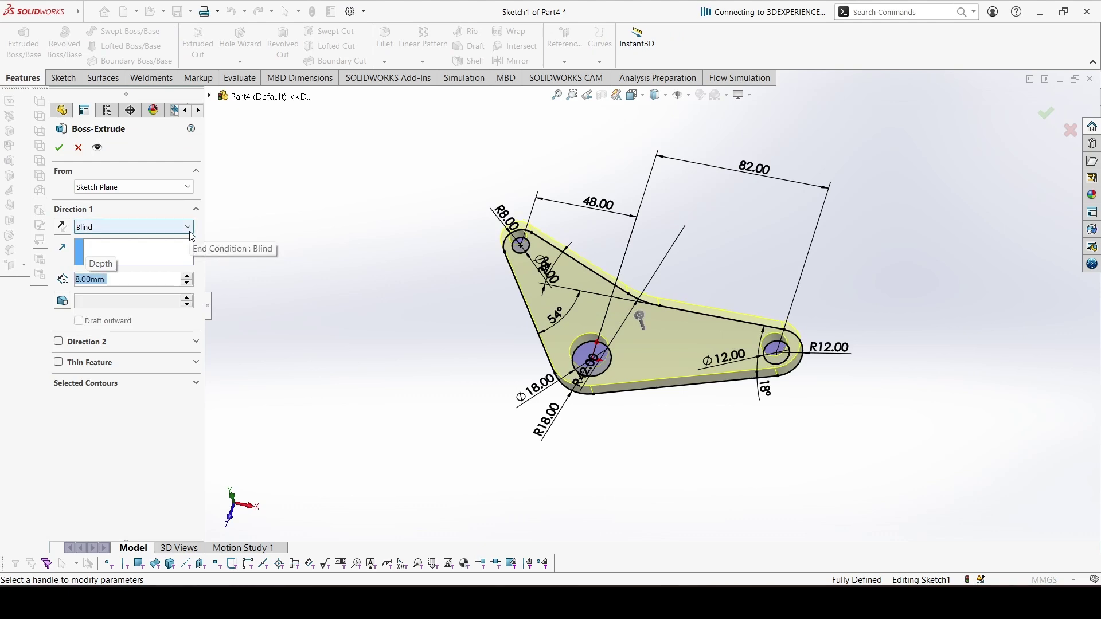
click(59, 147)
scroll(652, 411, down, 2)
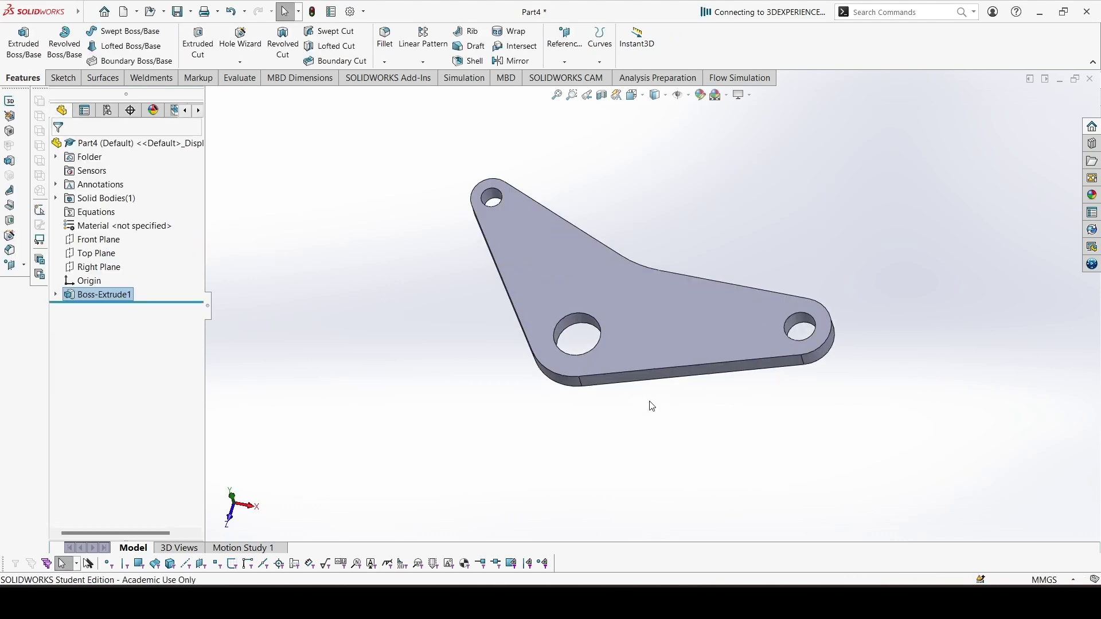
scroll(658, 339, down, 1)
scroll(673, 252, down, 2)
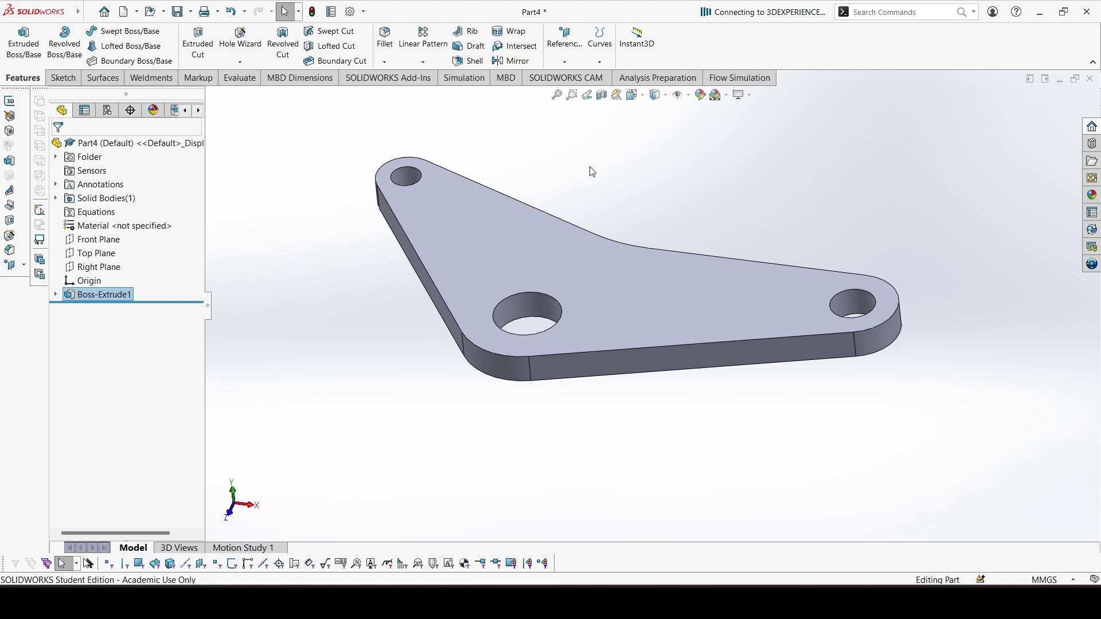
Step: Create Plane1 through the plate's front face and the large hole's axis
click(564, 60)
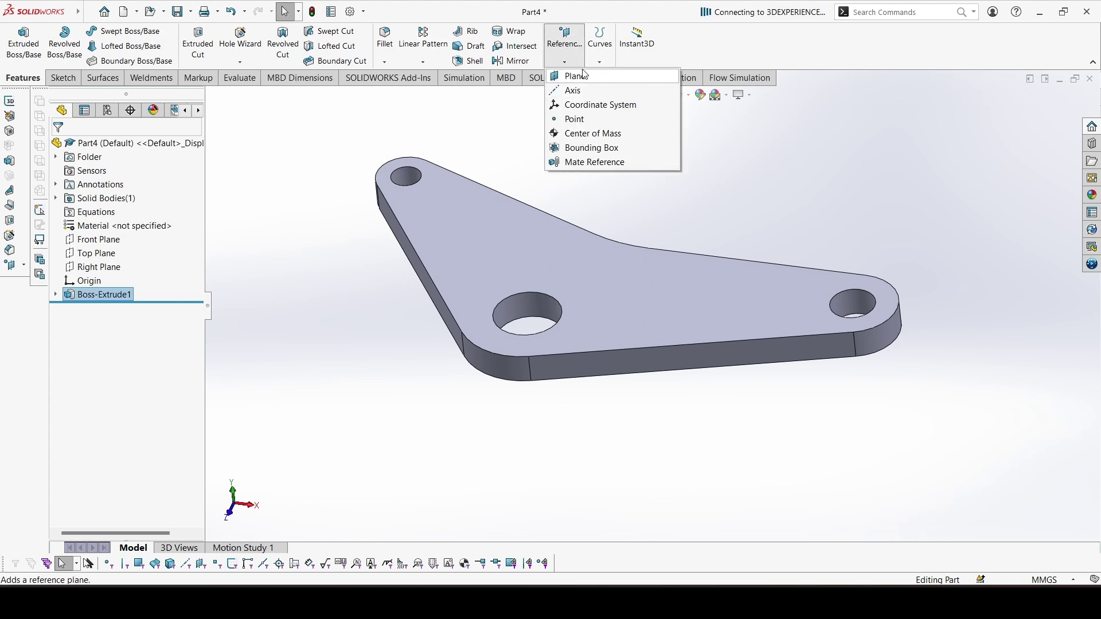
scroll(631, 398, down, 1)
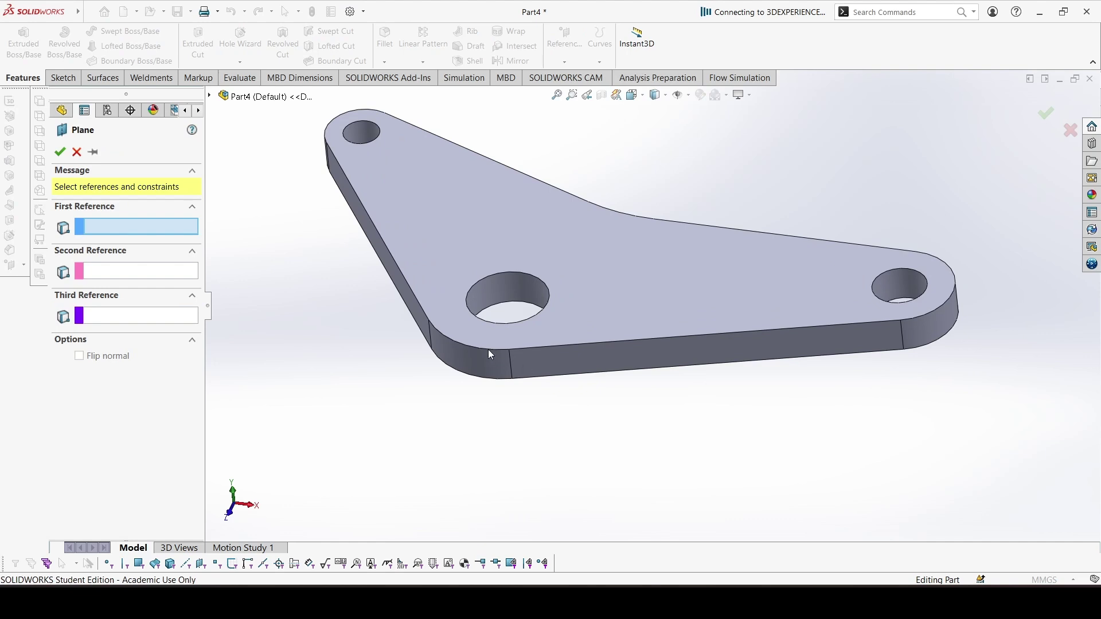
click(614, 354)
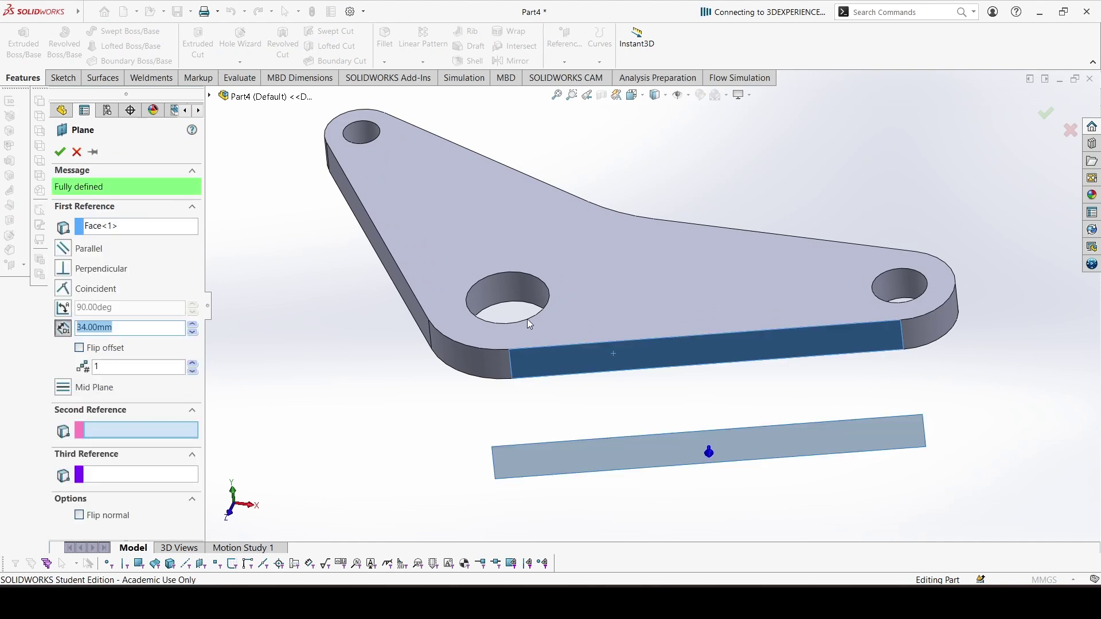
click(681, 95)
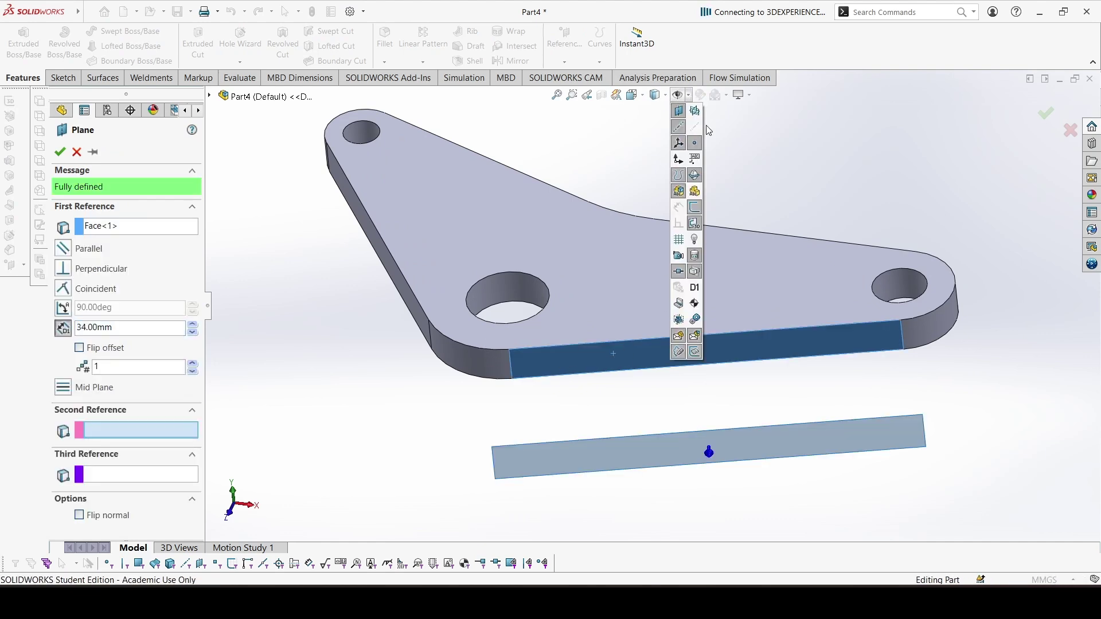
click(510, 314)
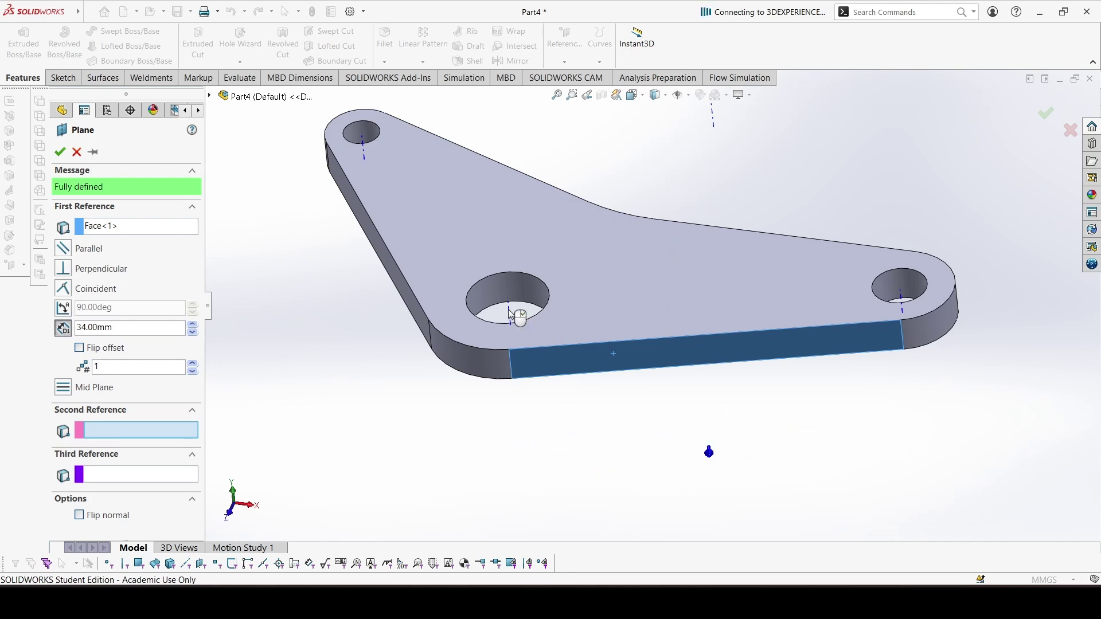
middle_drag(539, 390, 616, 338)
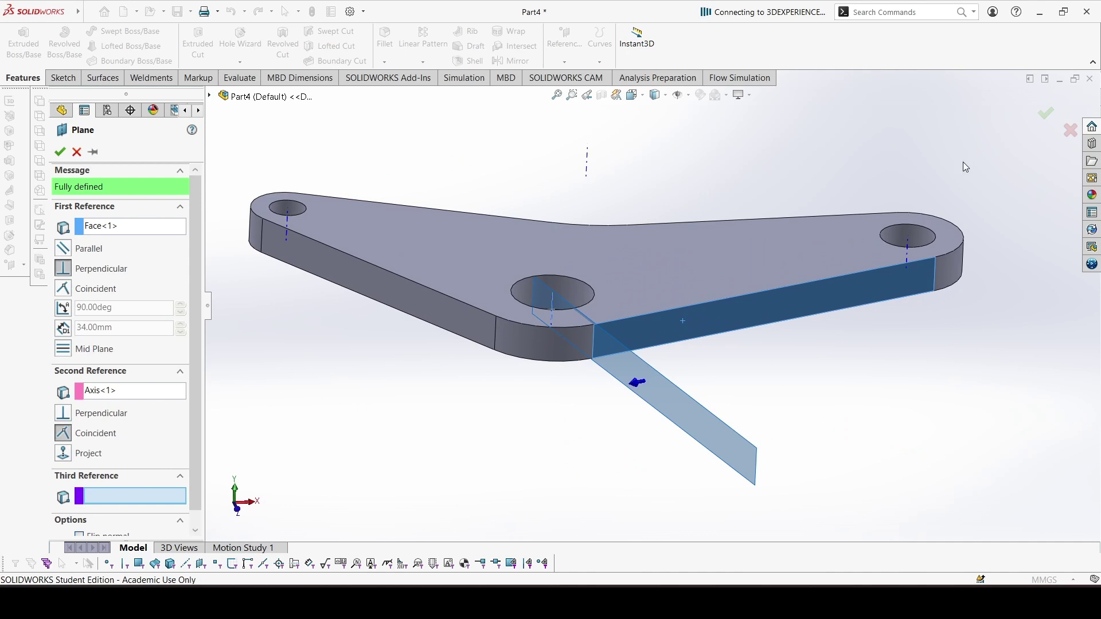
click(1046, 116)
Step: Add Plane2 offset 34 mm from Plane1 on the flipped side, then hide Plane1
click(564, 46)
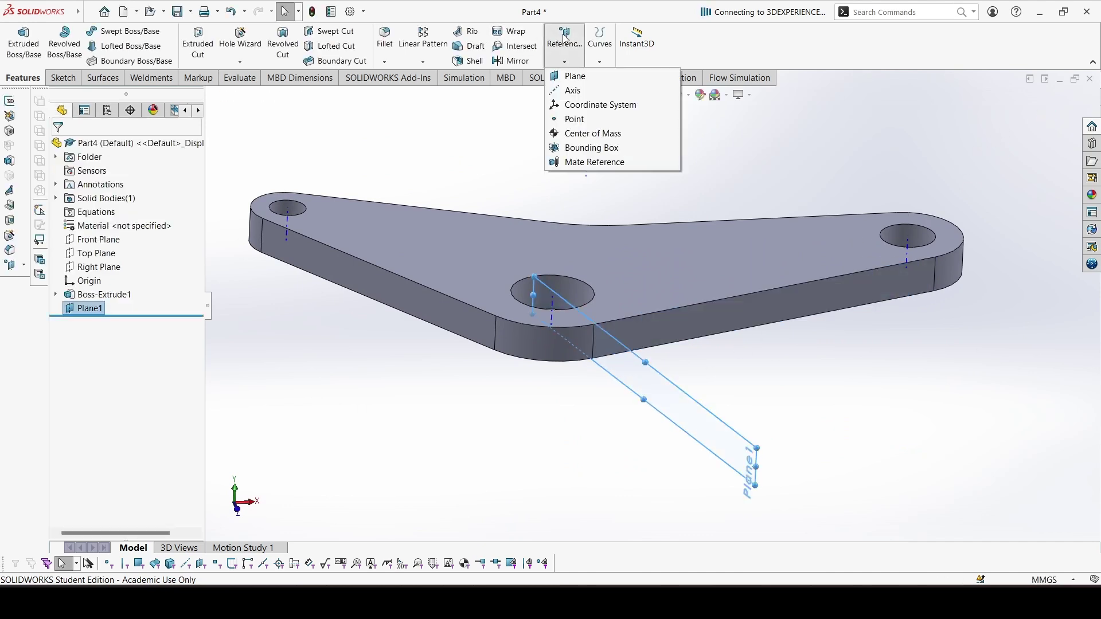
click(573, 75)
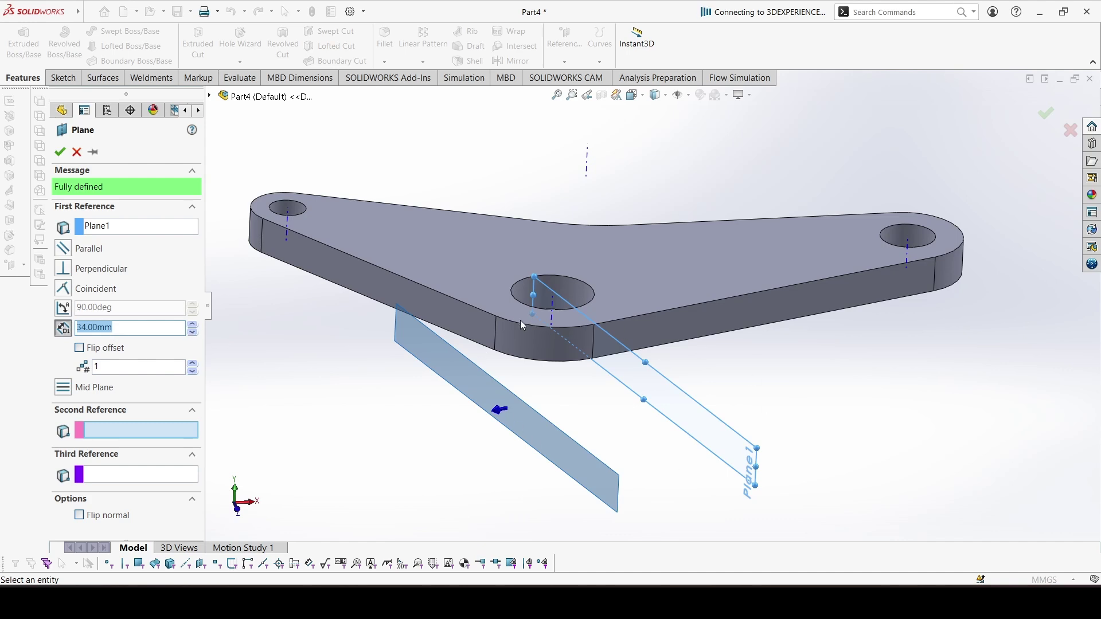
click(80, 349)
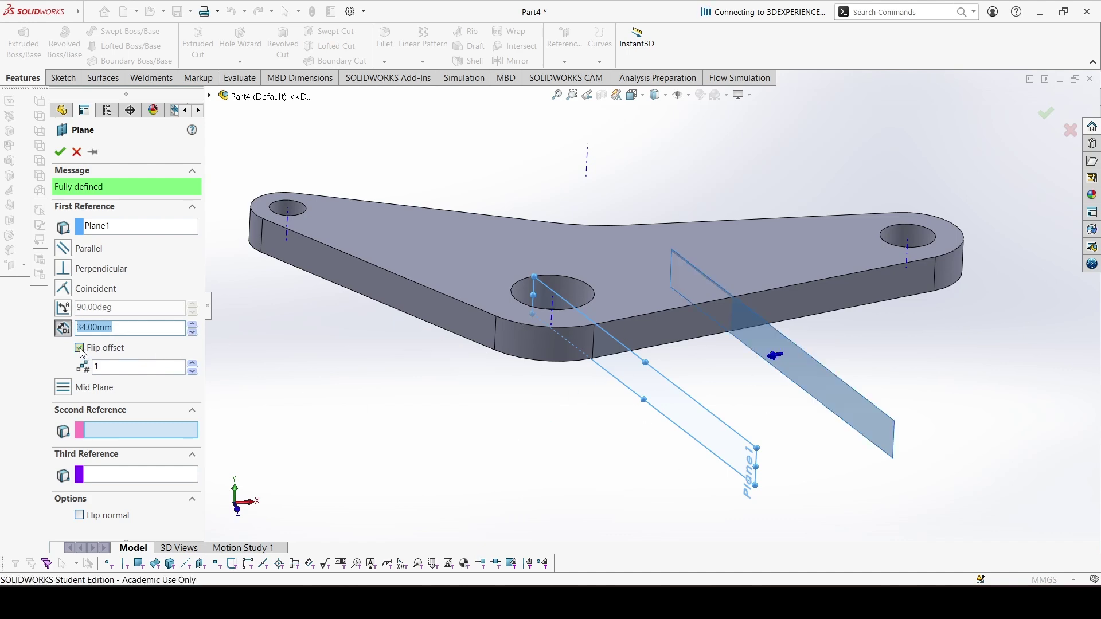
click(60, 152)
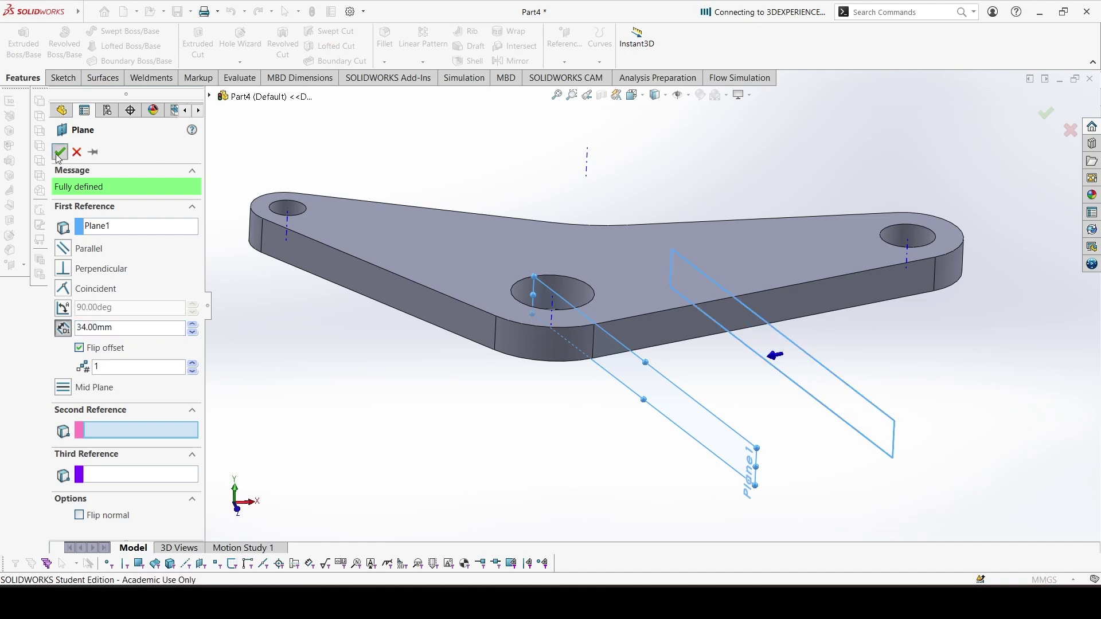
right_click(733, 461)
click(770, 425)
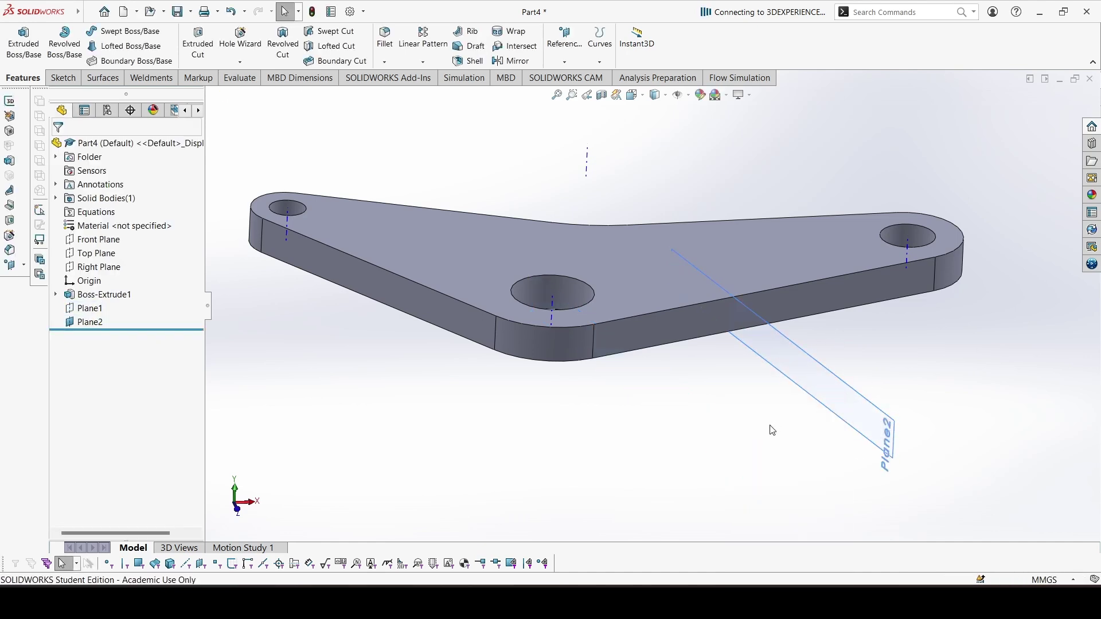
click(857, 401)
Step: On Plane2, sketch a closed lug profile: top line, tangent arc end, sloped bottom, vertical closing line
click(897, 371)
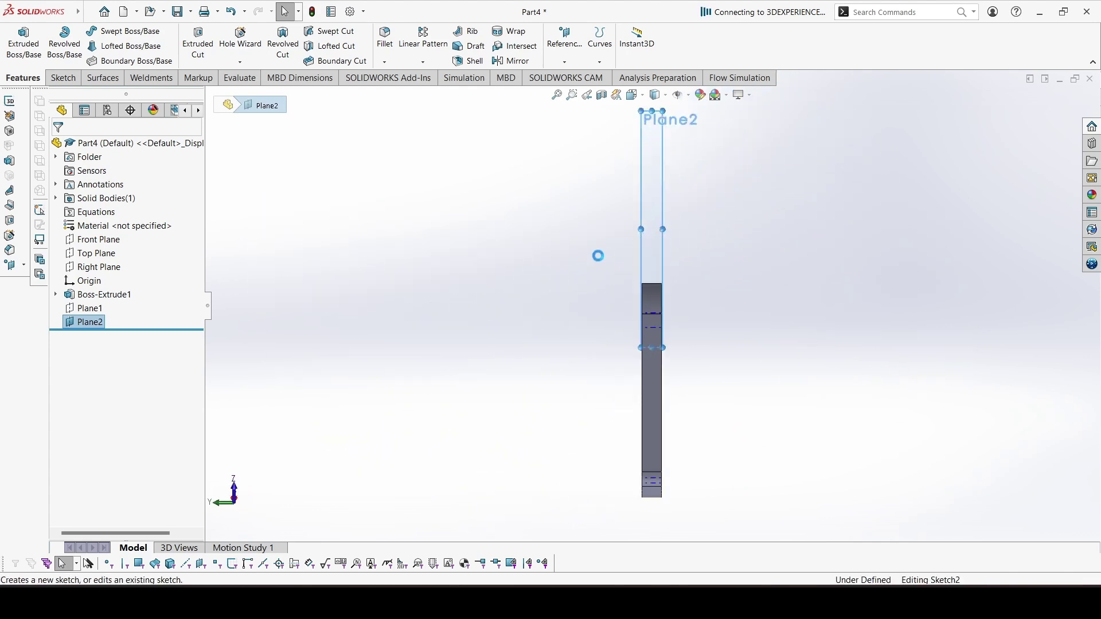
drag(646, 226, 438, 223)
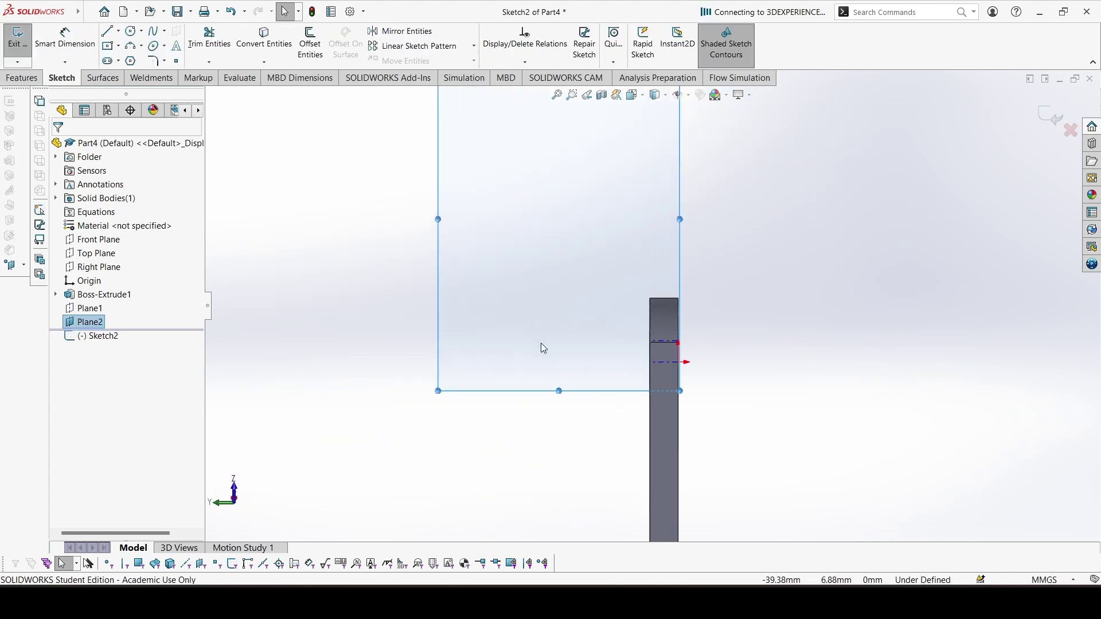
drag(559, 396, 552, 496)
scroll(630, 423, down, 2)
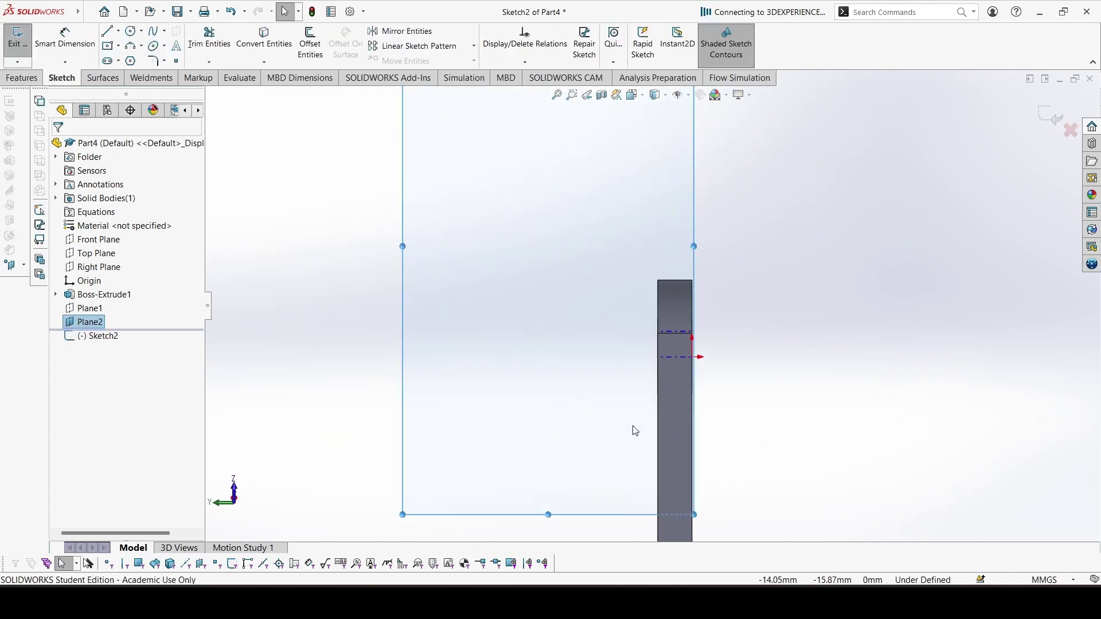
scroll(627, 414, down, 2)
click(108, 32)
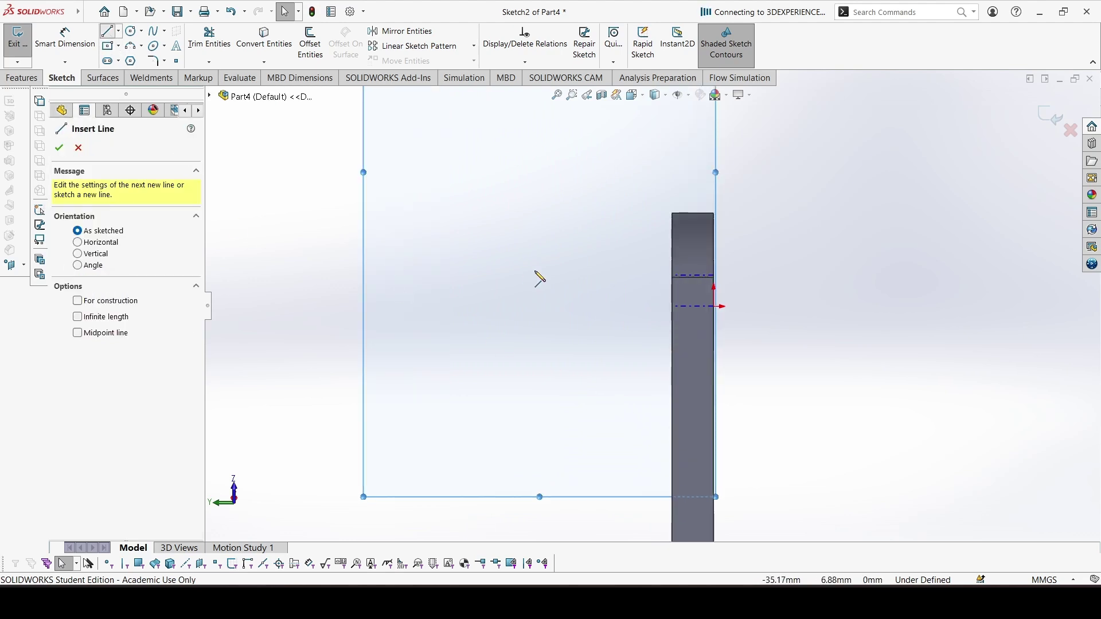
click(425, 214)
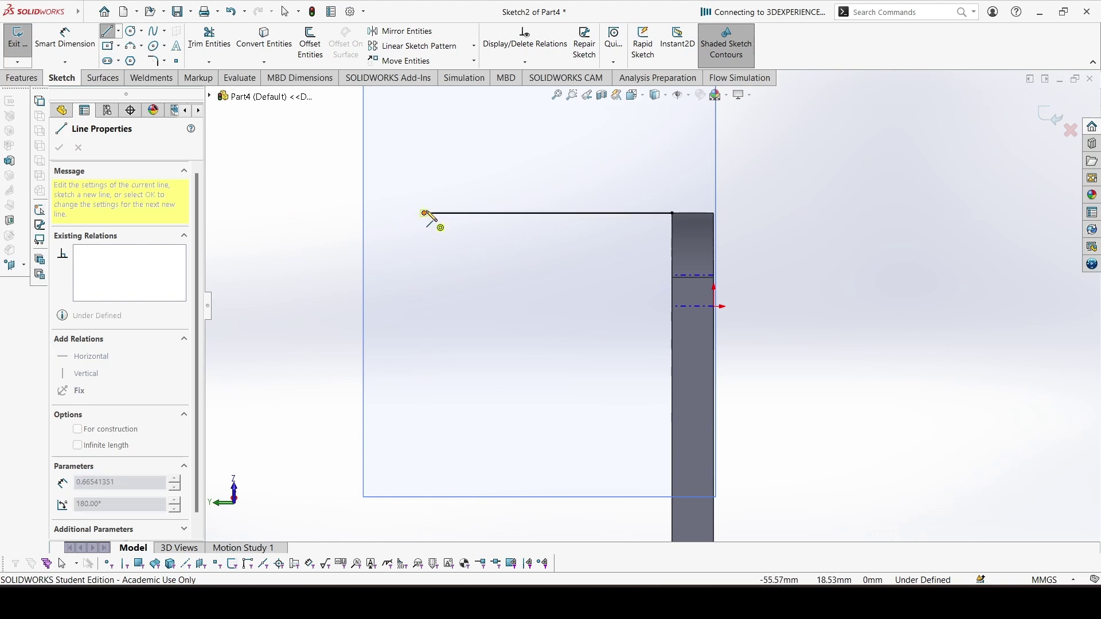
click(419, 281)
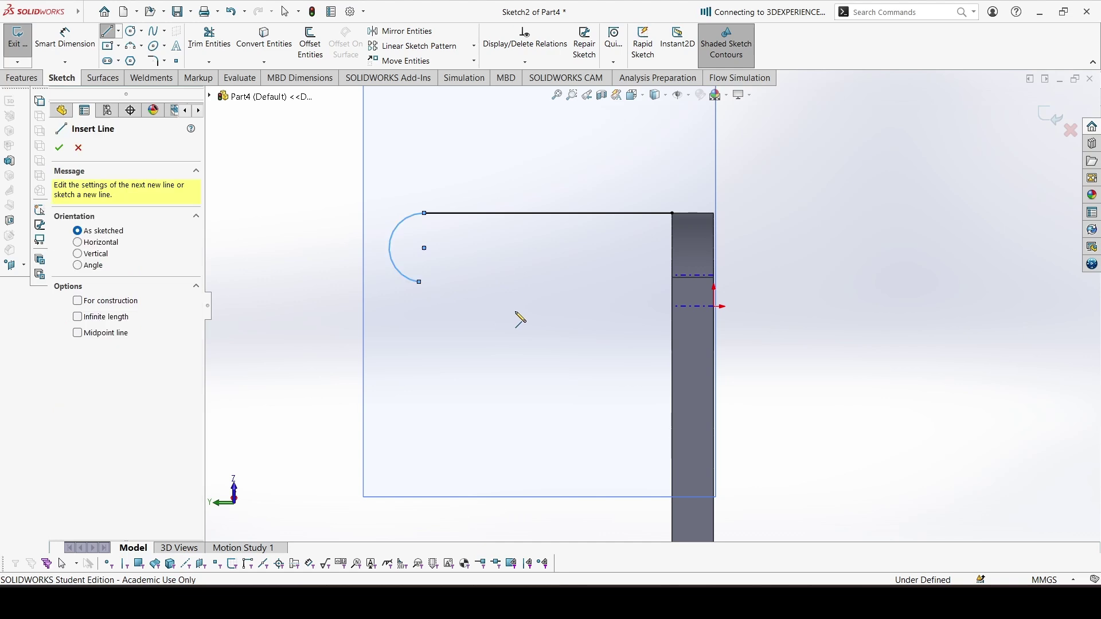
click(672, 320)
click(672, 213)
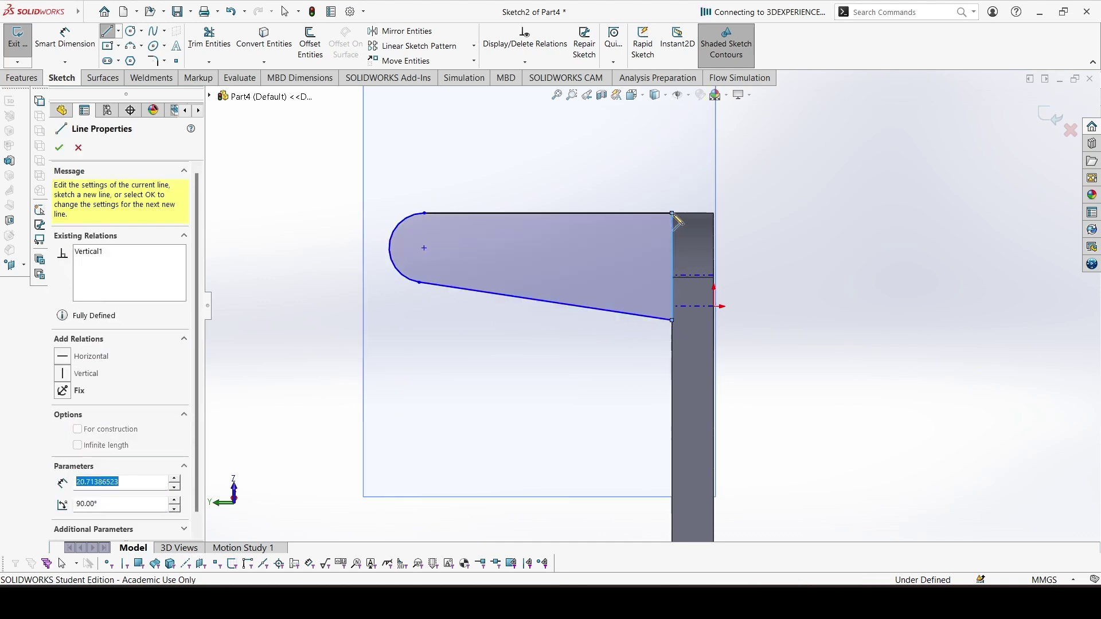
key(Escape)
Step: Dimension the arc centre 48 mm horizontally from the plate edge
key(d)
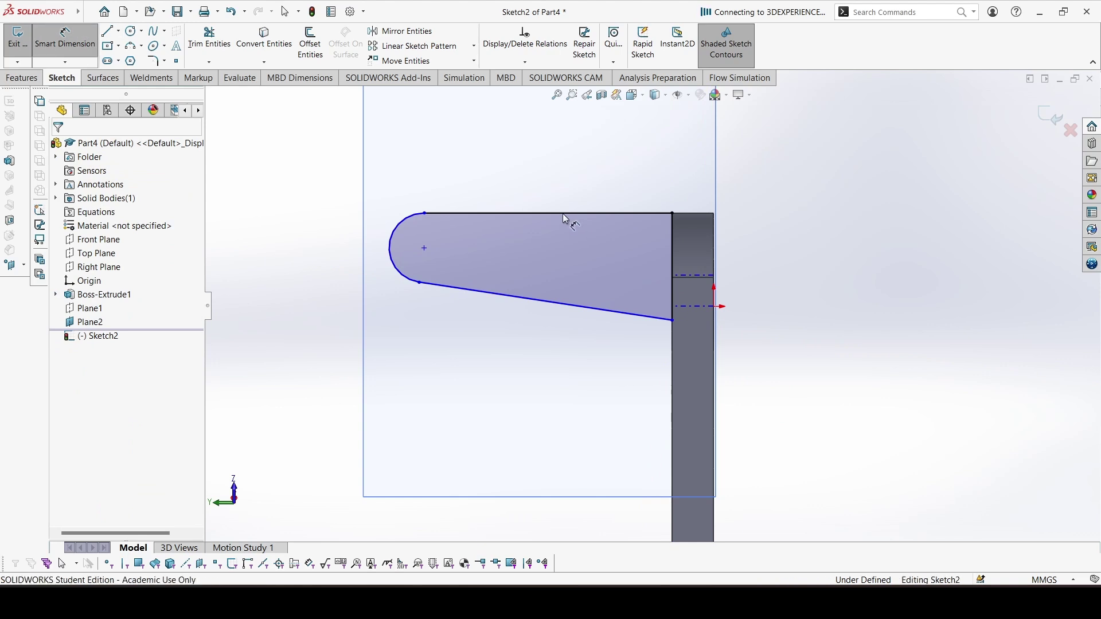
click(568, 214)
key(Escape)
click(425, 249)
click(714, 308)
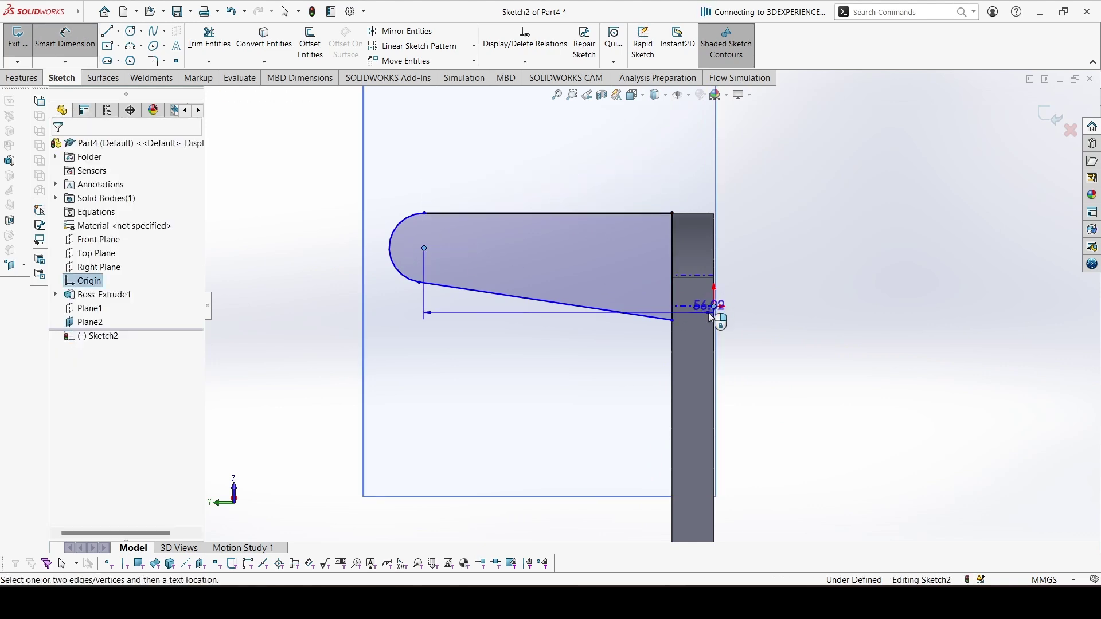
click(703, 151)
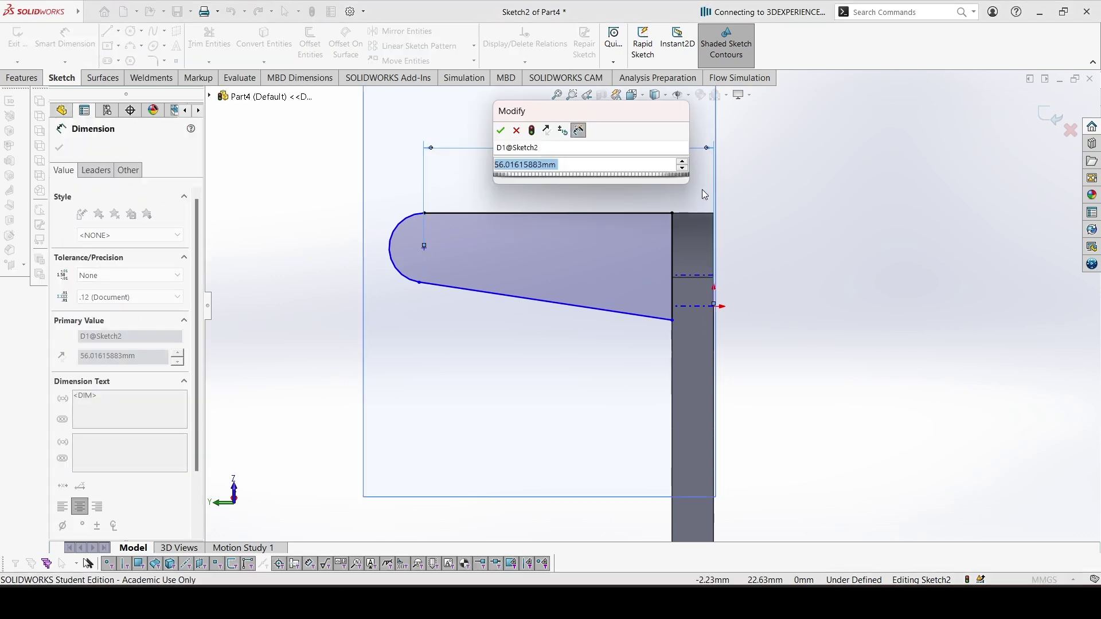
text(48)
key(Return)
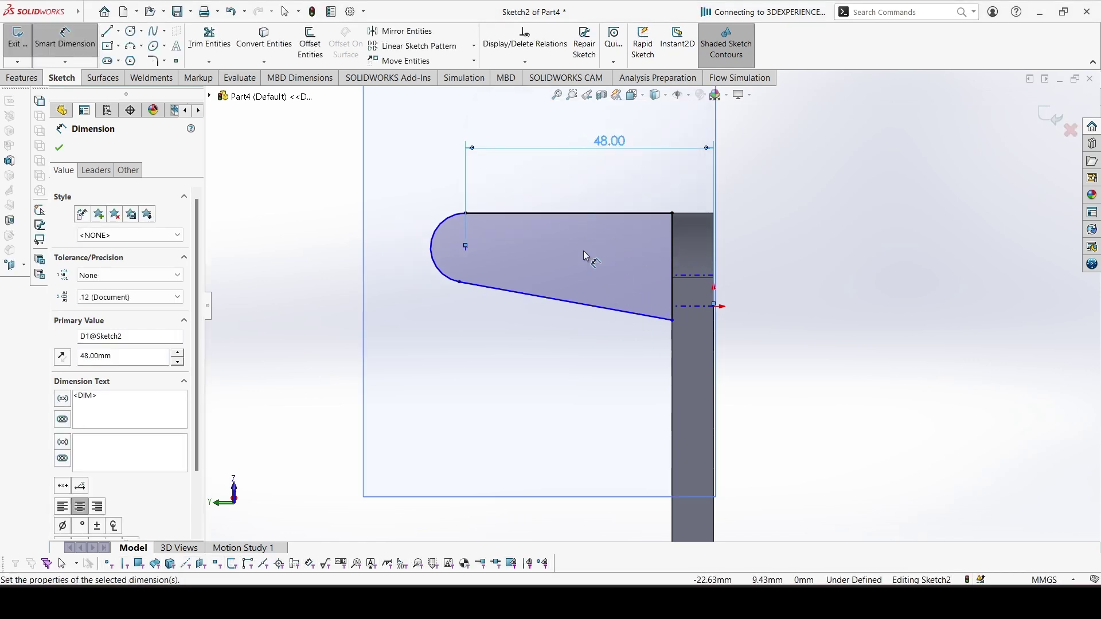
Step: Set the lug's rounded end to a 12 mm radius
scroll(583, 317, down, 2)
click(400, 256)
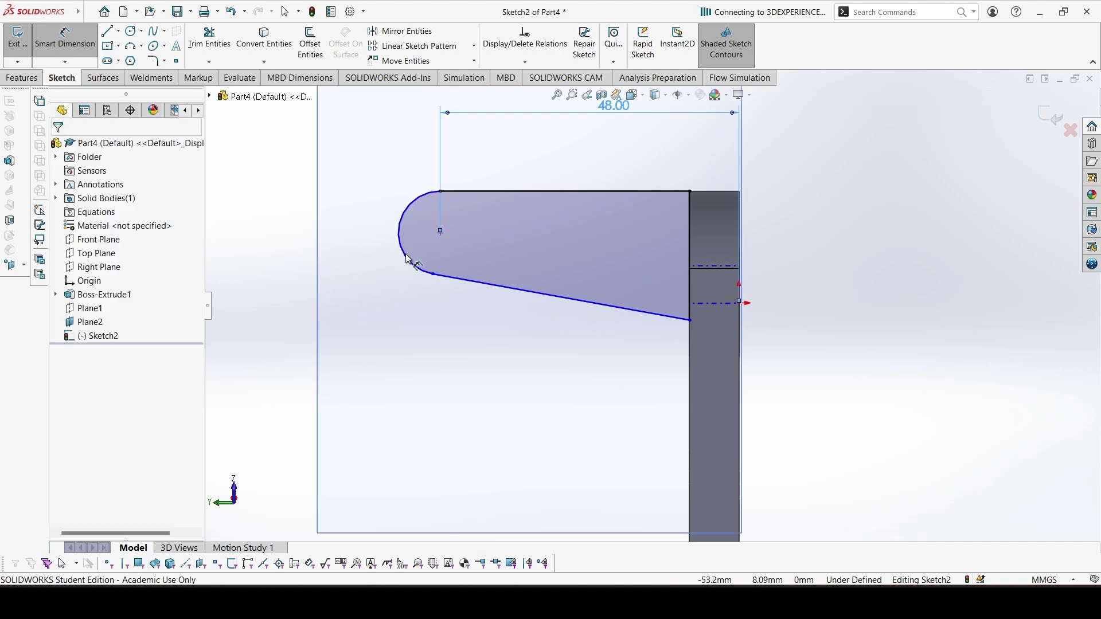
click(334, 206)
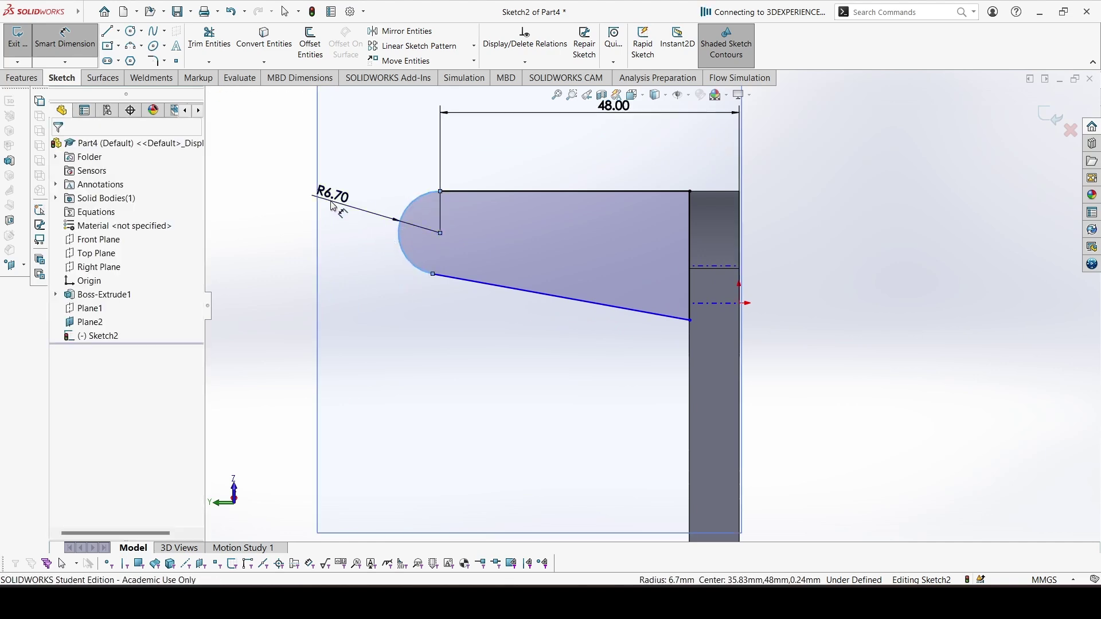
text(12)
key(Return)
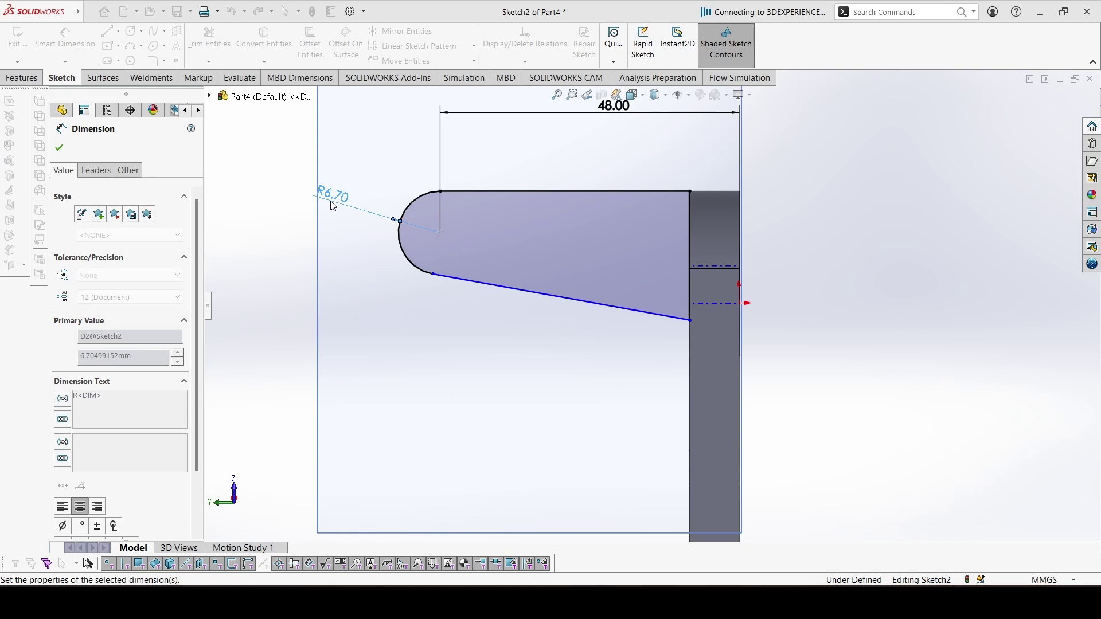
key(Escape)
Step: Slide the tangent point along the arc and attach the lower line's end to the plate edge
click(448, 340)
mouse_move(445, 309)
mouse_down()
mouse_move(469, 386)
mouse_move(493, 355)
mouse_up()
drag(692, 250, 691, 382)
Step: Add a 12° angle between the top and slanted lower edges, skipping the redundant 40 mm length
key(d)
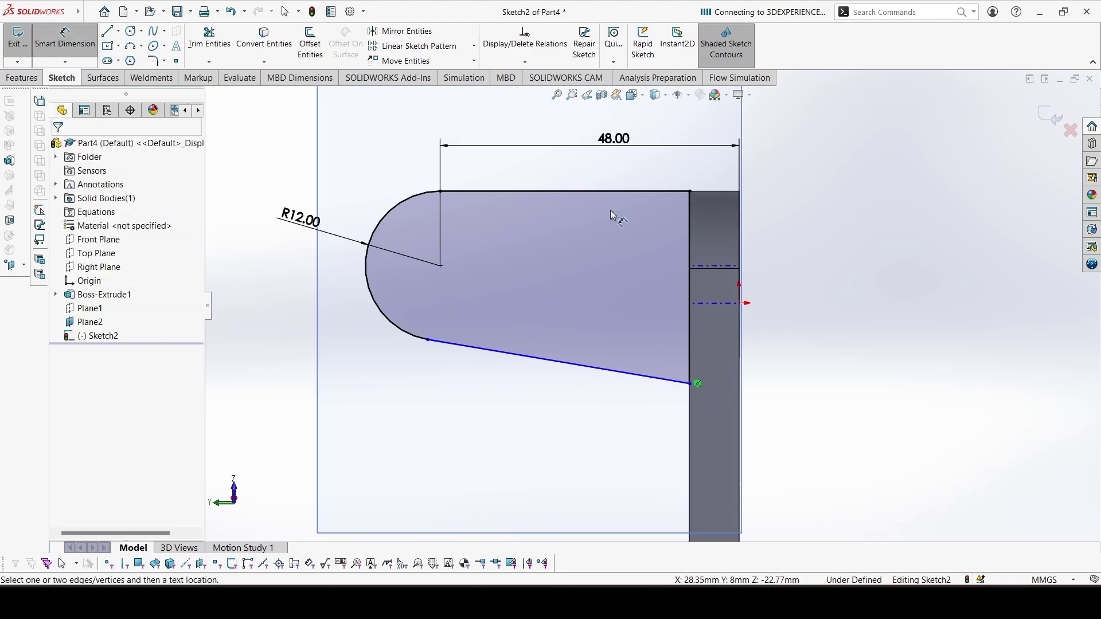
click(610, 192)
click(619, 368)
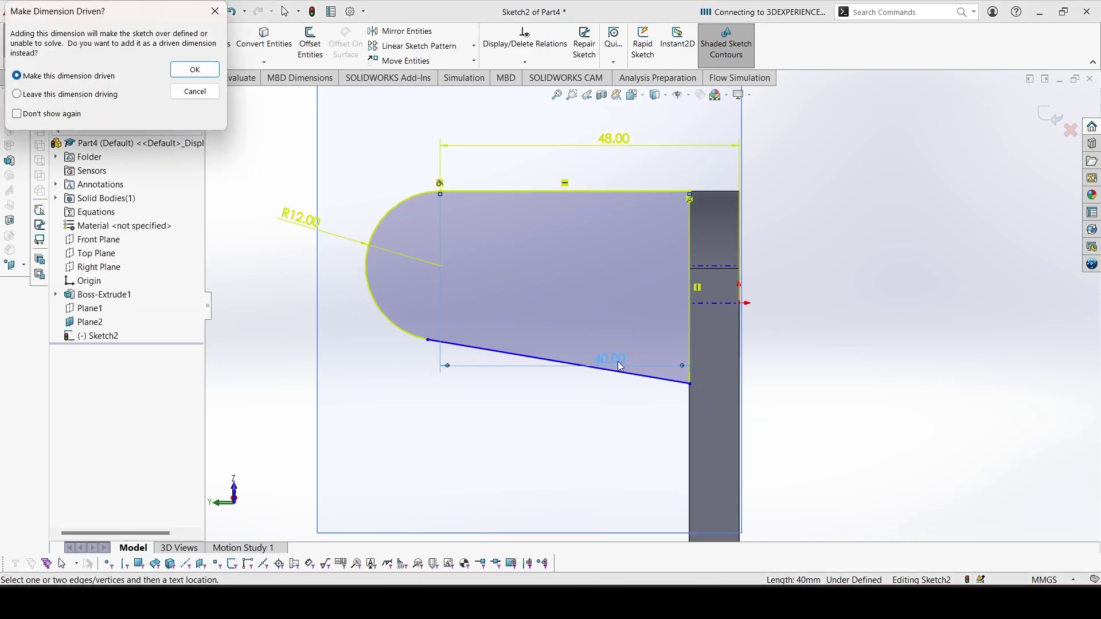
key(Escape)
click(554, 191)
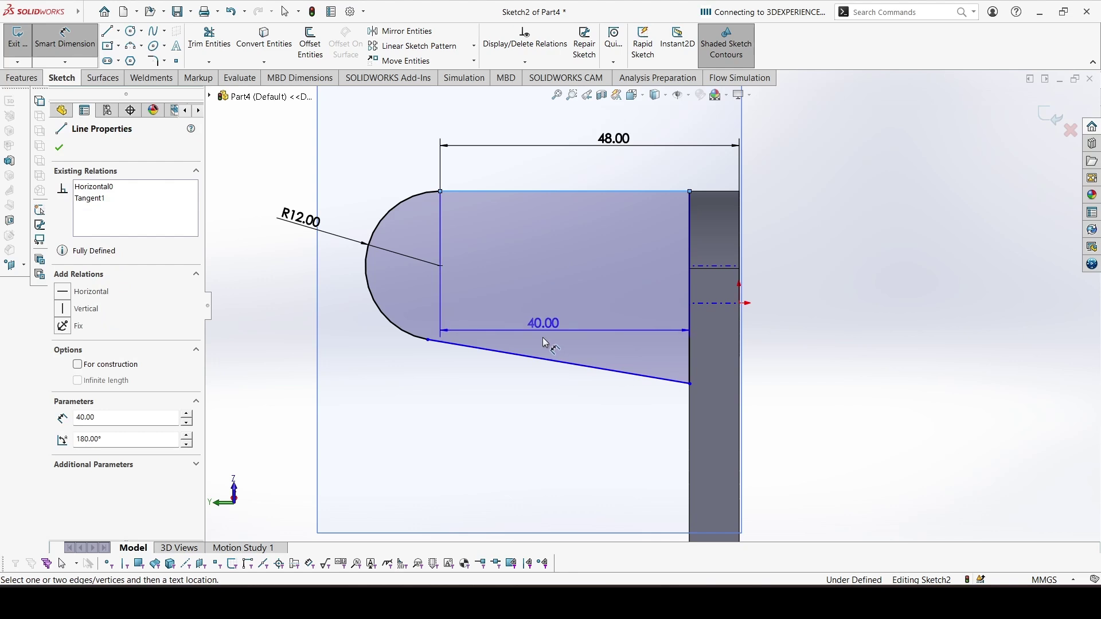
click(545, 362)
click(628, 296)
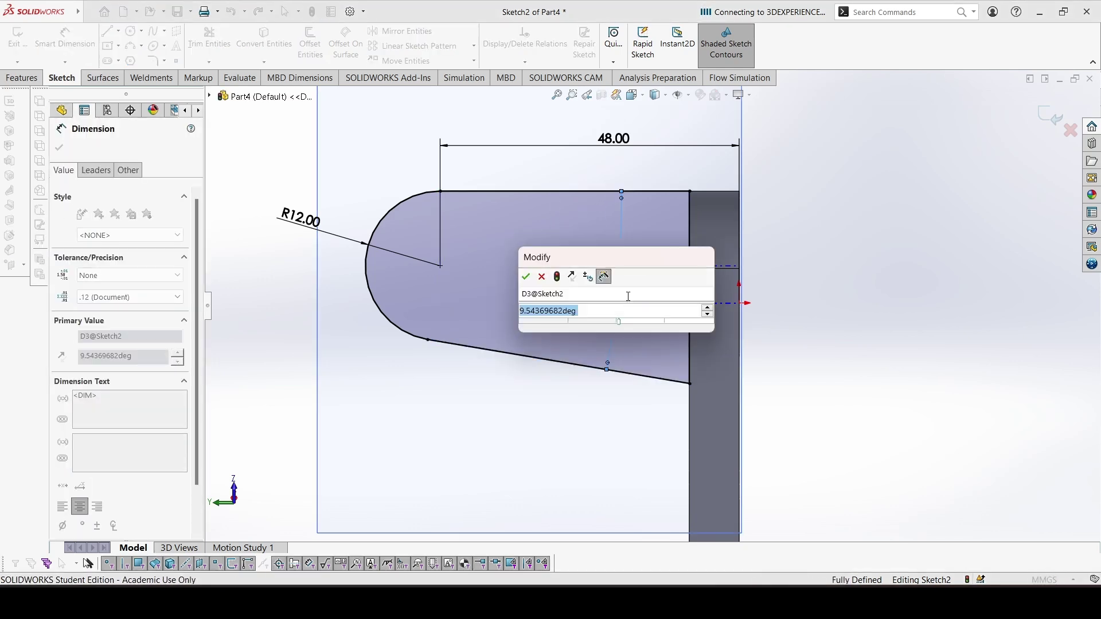
text(12)
key(Return)
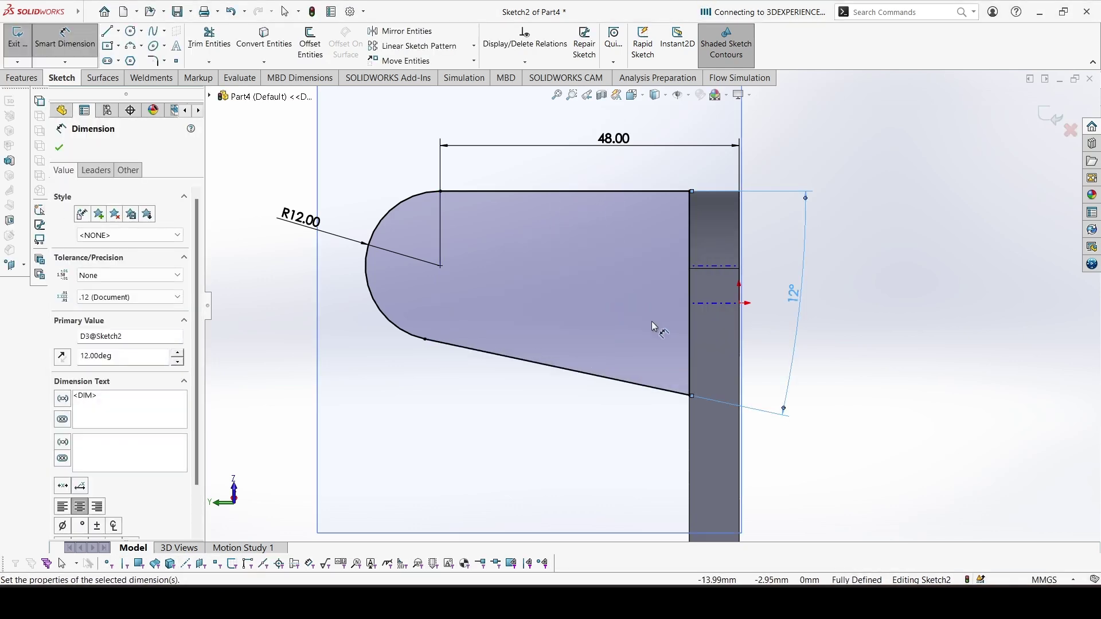
key(Escape)
Step: Draw a circle at the lug's arc centre and dimension it to a 12 mm diameter
key(c)
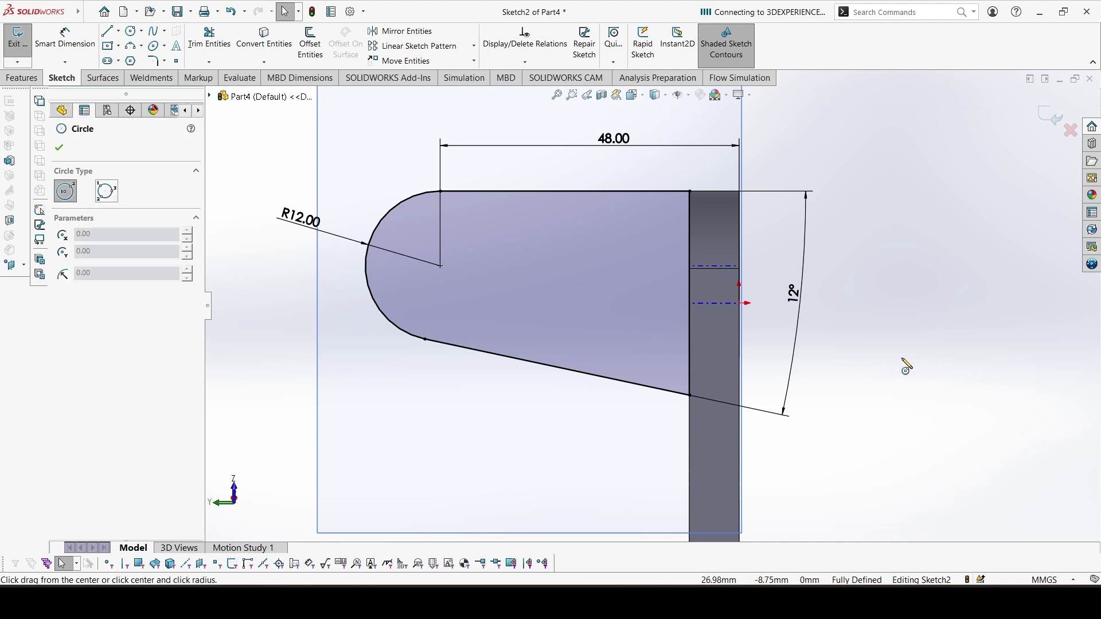
click(440, 266)
click(474, 299)
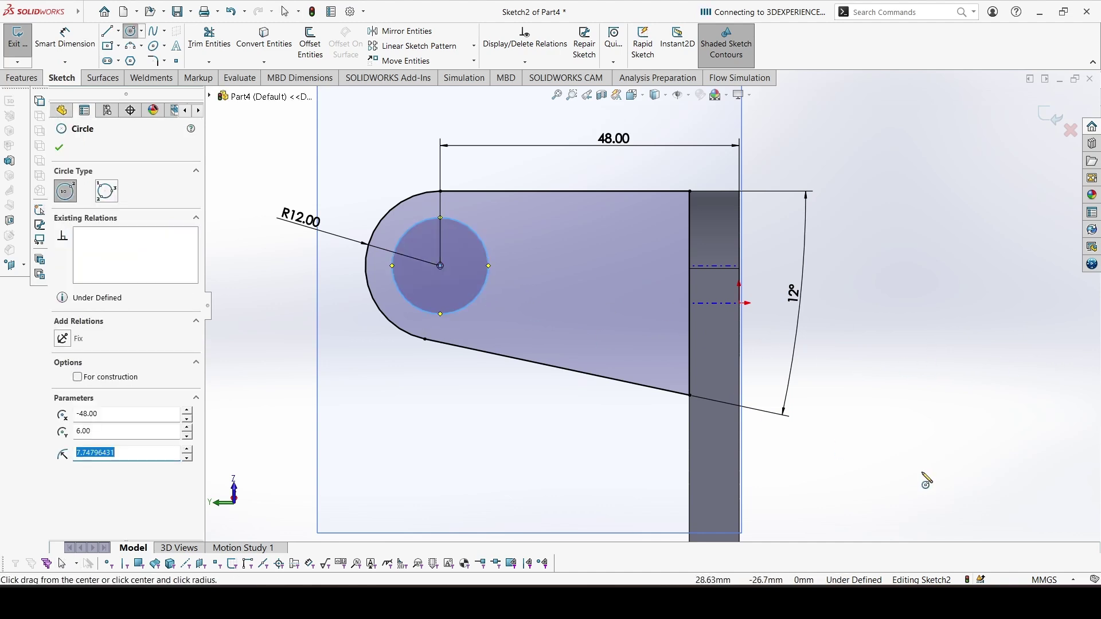
key(Escape)
key(d)
click(496, 279)
click(536, 277)
text(12)
key(Return)
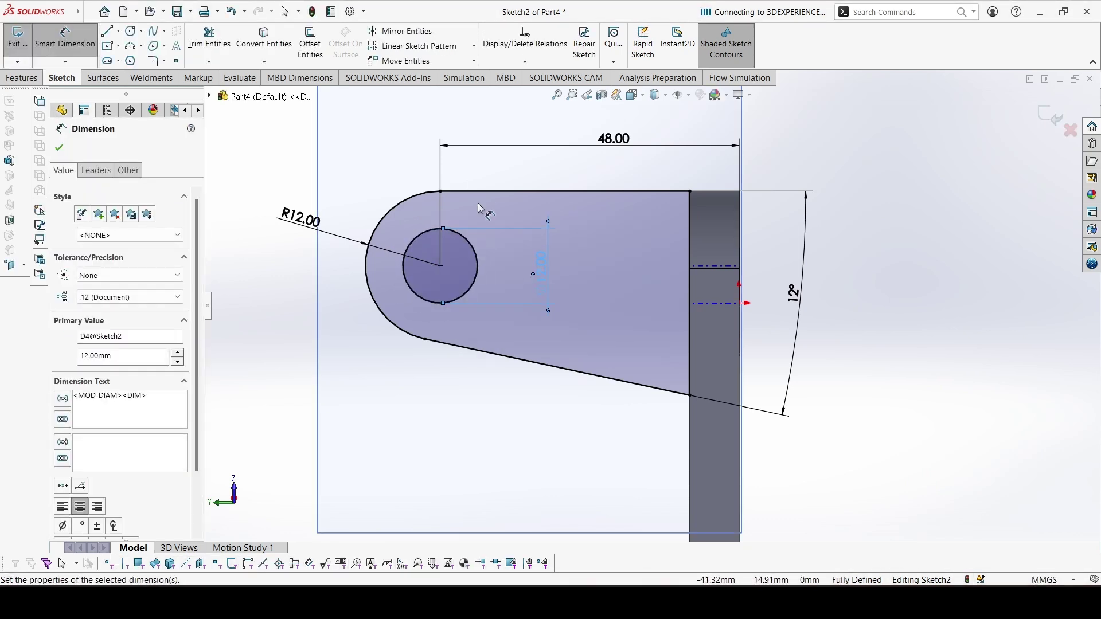
scroll(641, 357, up, 3)
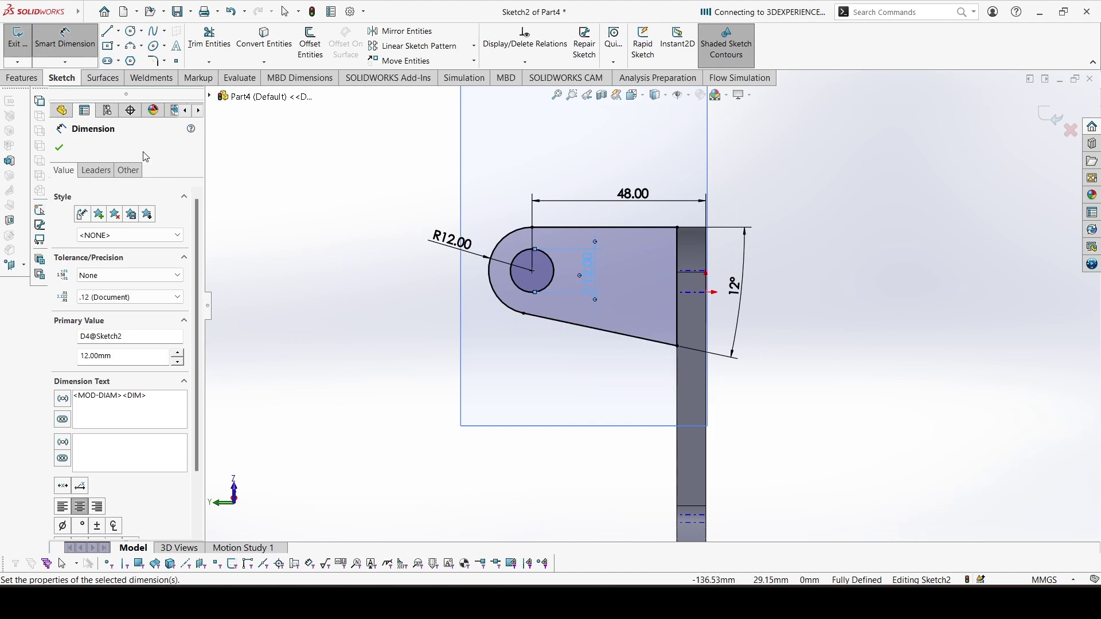
Step: Extrude the lug sketch 6 mm in the reversed direction as Boss-Extrude2
click(21, 77)
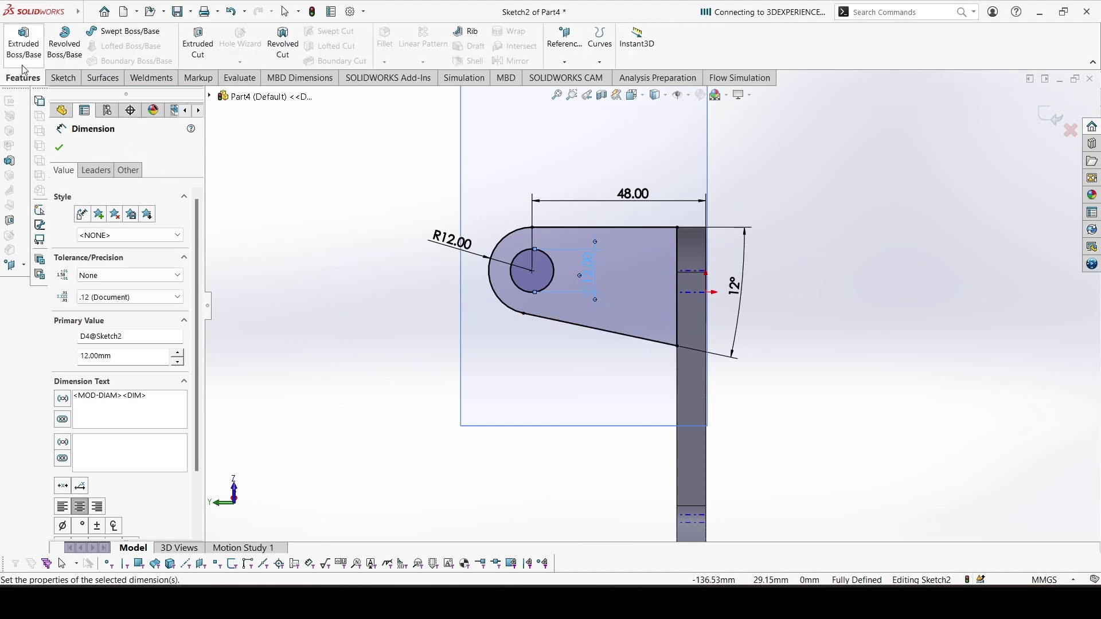
click(23, 40)
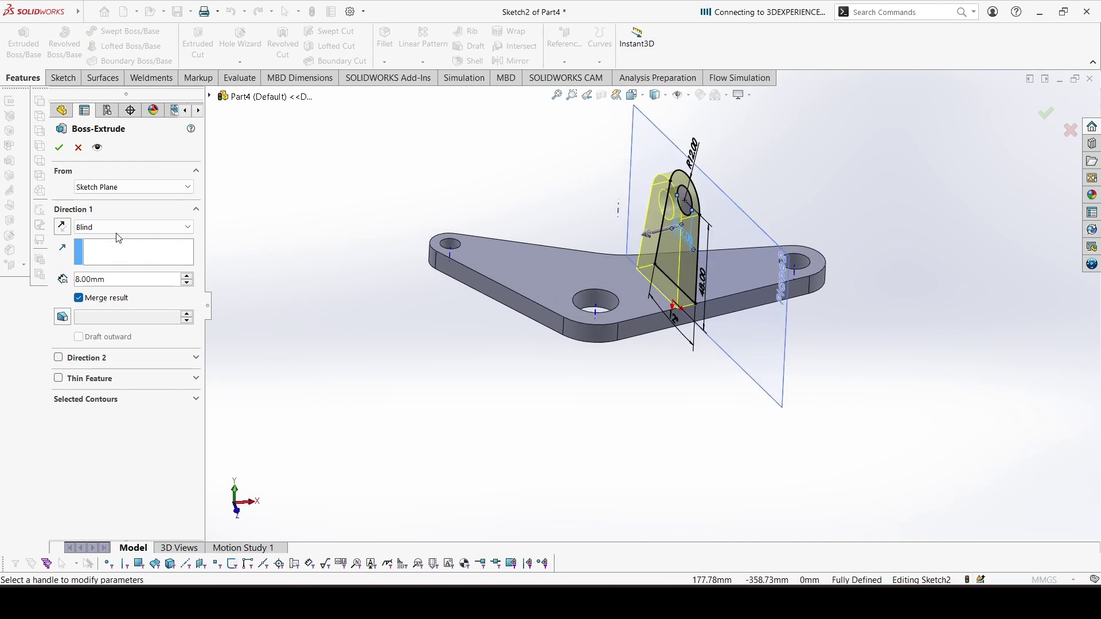
click(63, 227)
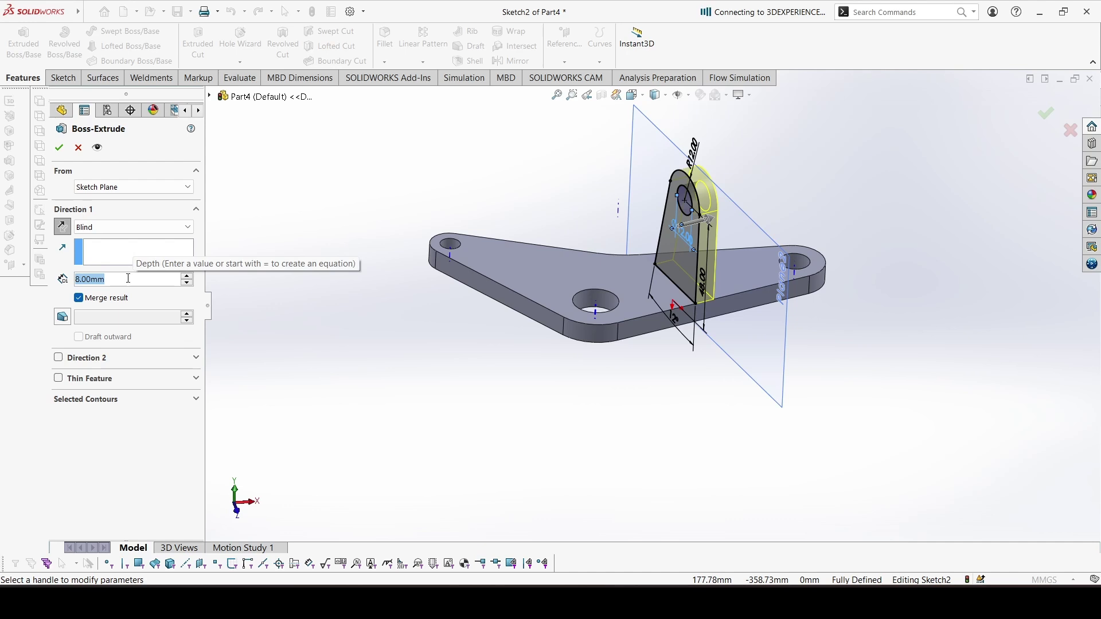
text(6)
key(Return)
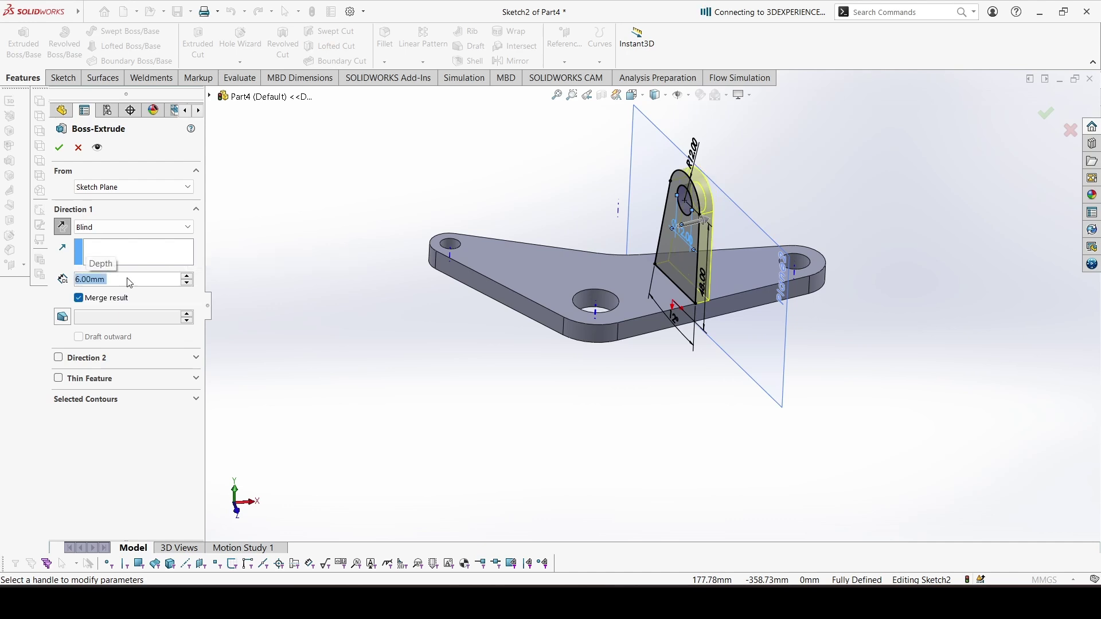
Step: Hide Plane2 and orbit the part to a new viewing angle
scroll(594, 246, down, 1)
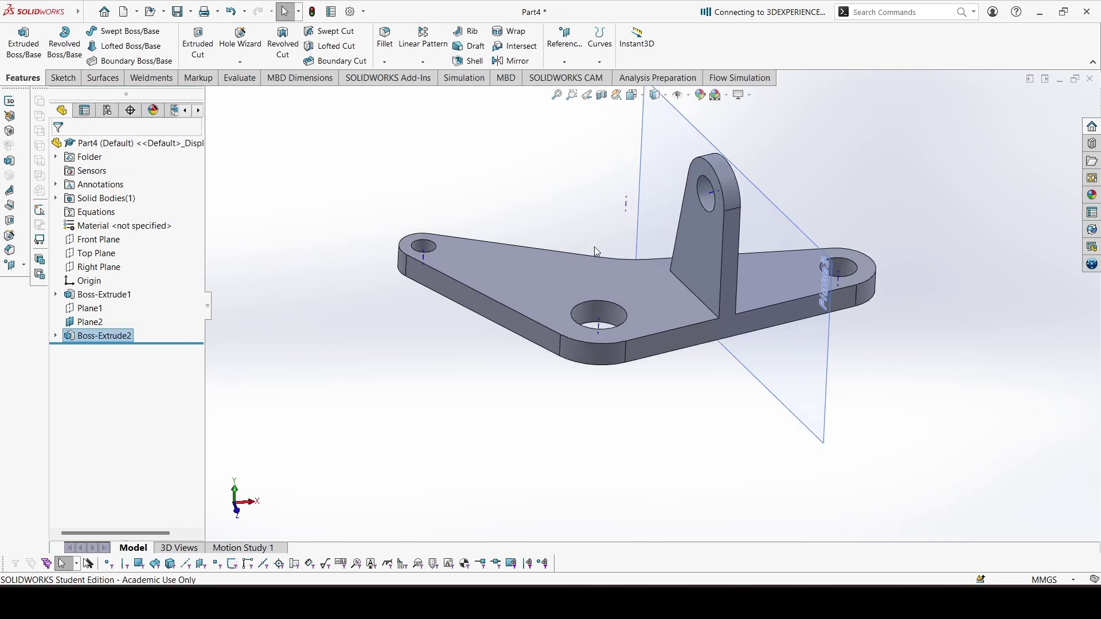
click(783, 229)
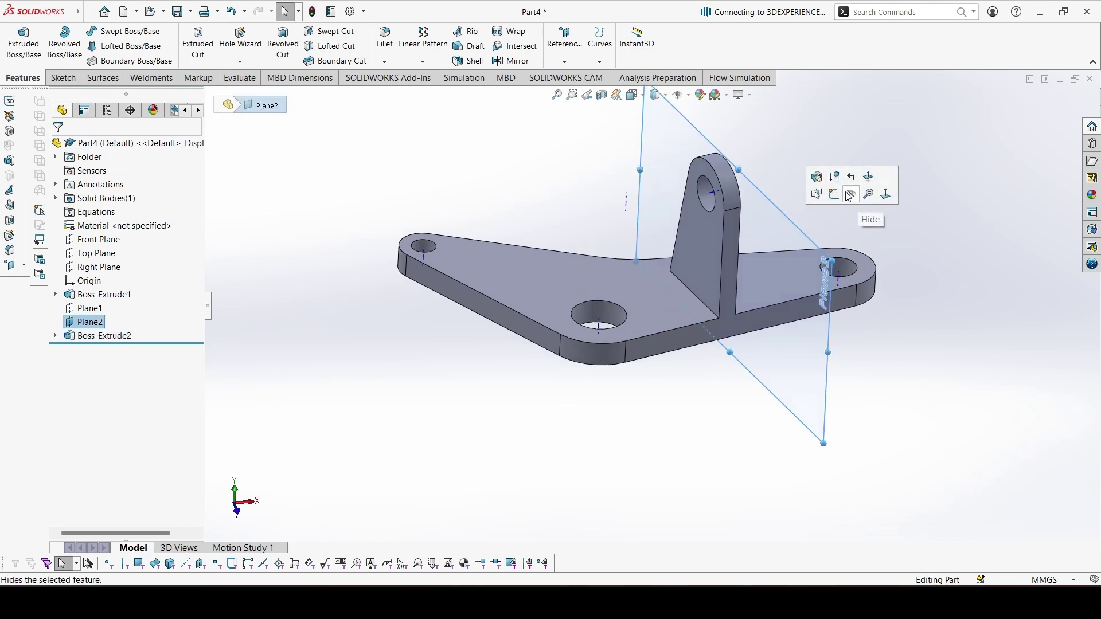
click(860, 195)
middle_drag(751, 265, 608, 240)
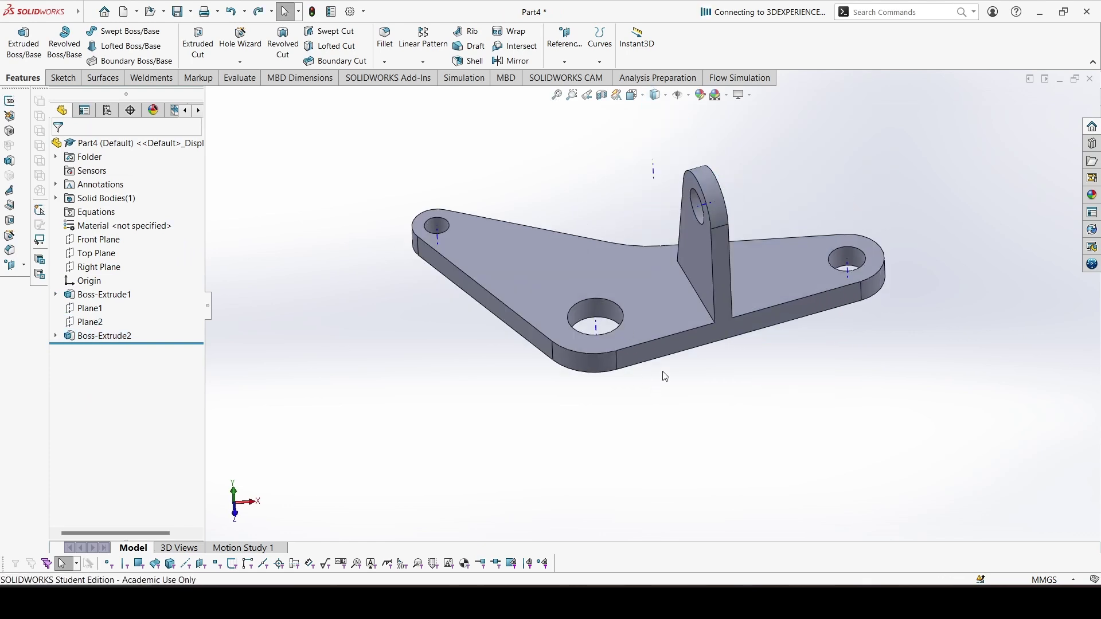
Step: Create Plane5 through the plate's side face and the hole axis
click(565, 62)
click(575, 78)
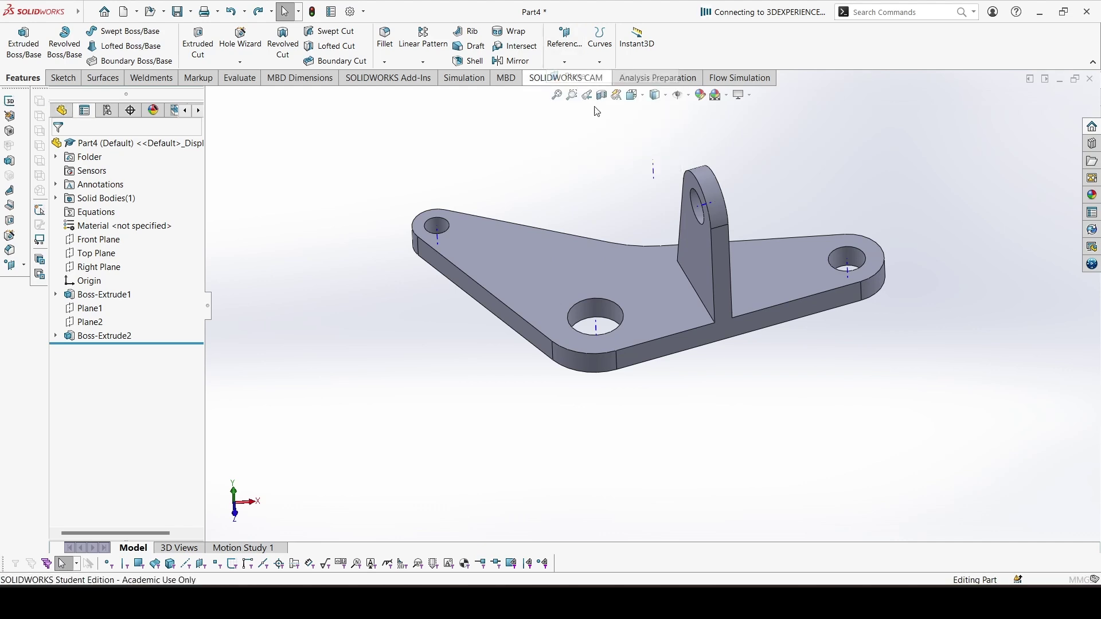
click(524, 329)
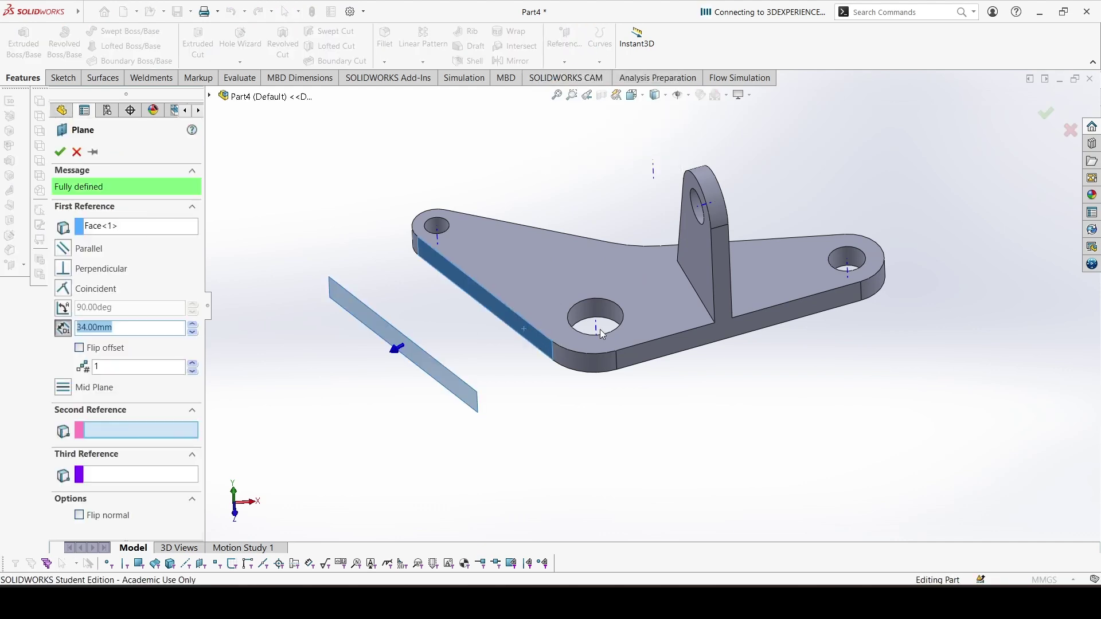
click(596, 330)
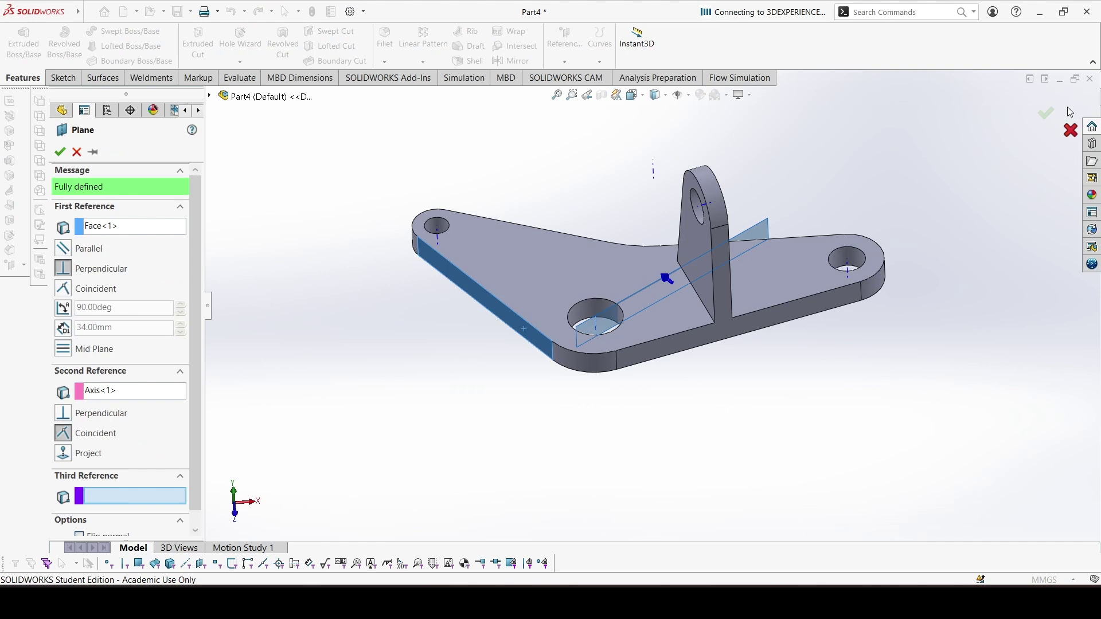
click(1046, 113)
Step: Add Plane6 offset 34 mm from Plane5, then hide Plane5
click(574, 48)
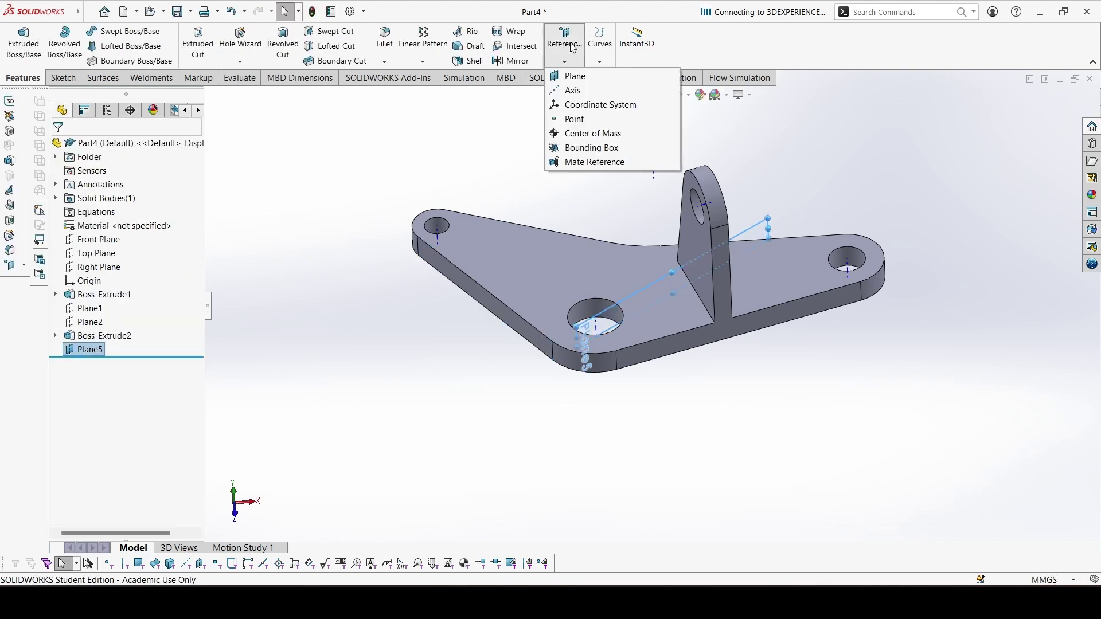
click(573, 76)
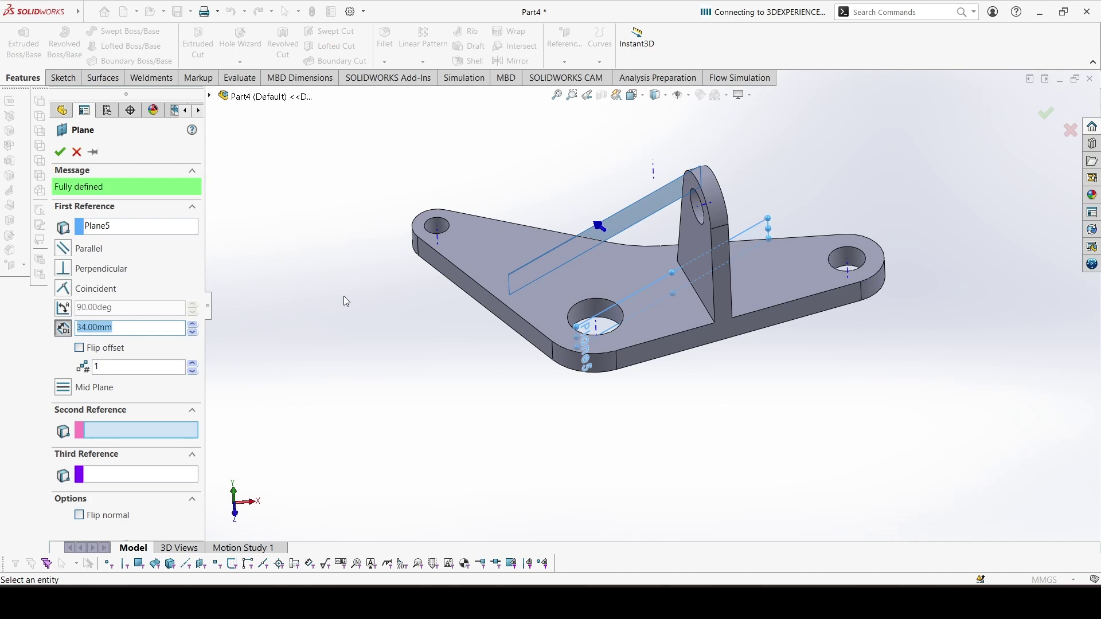
click(59, 152)
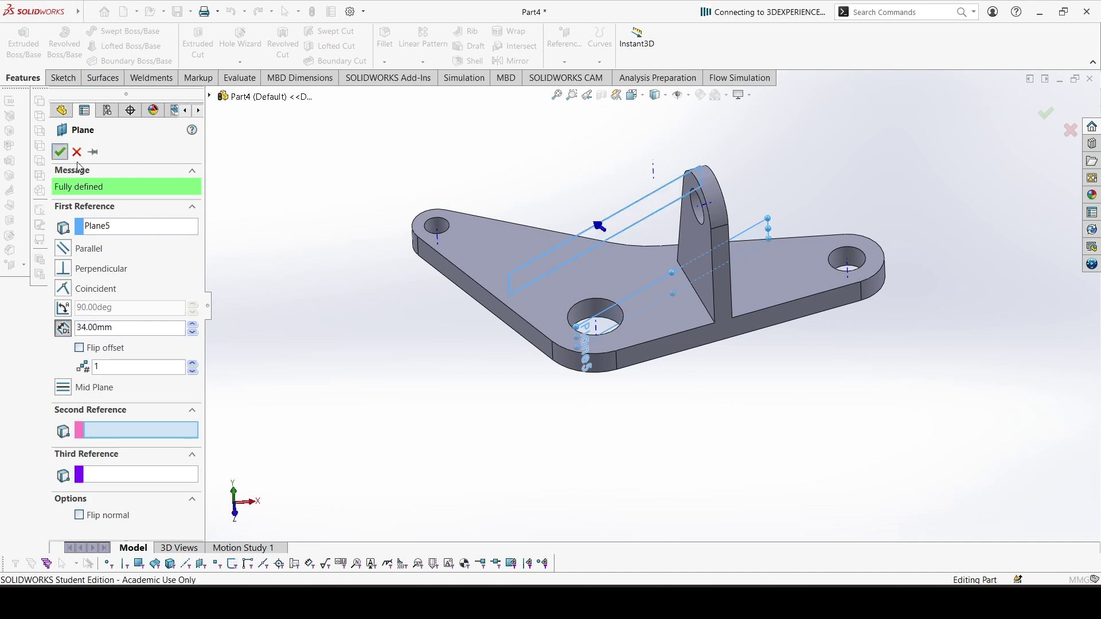
click(760, 227)
click(828, 190)
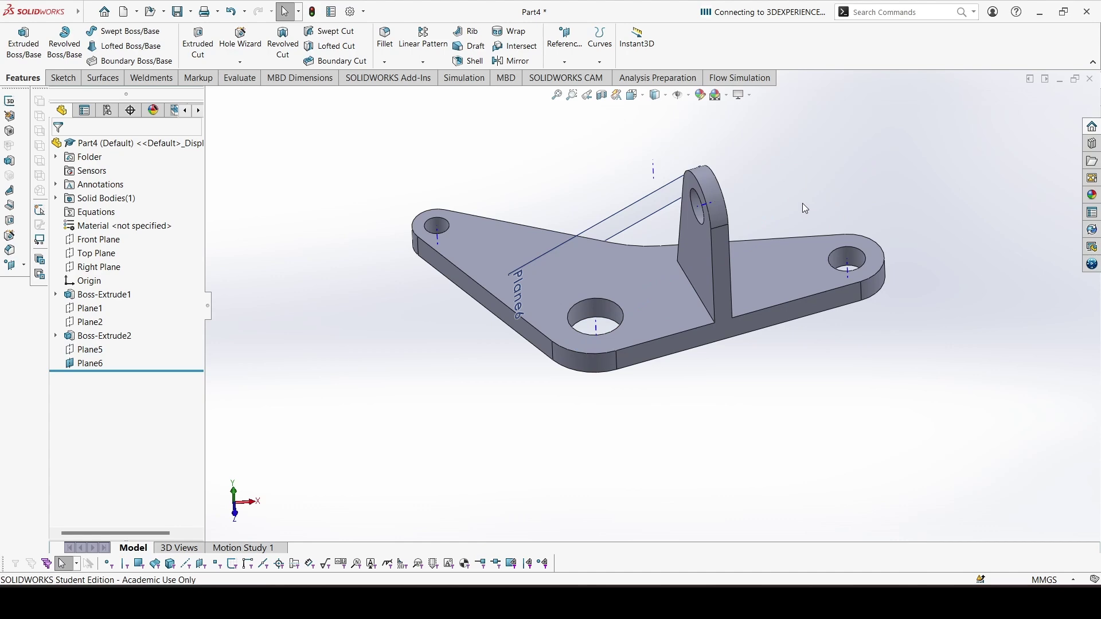
Step: Start a new sketch on Plane6
scroll(820, 194, down, 3)
click(479, 248)
click(539, 192)
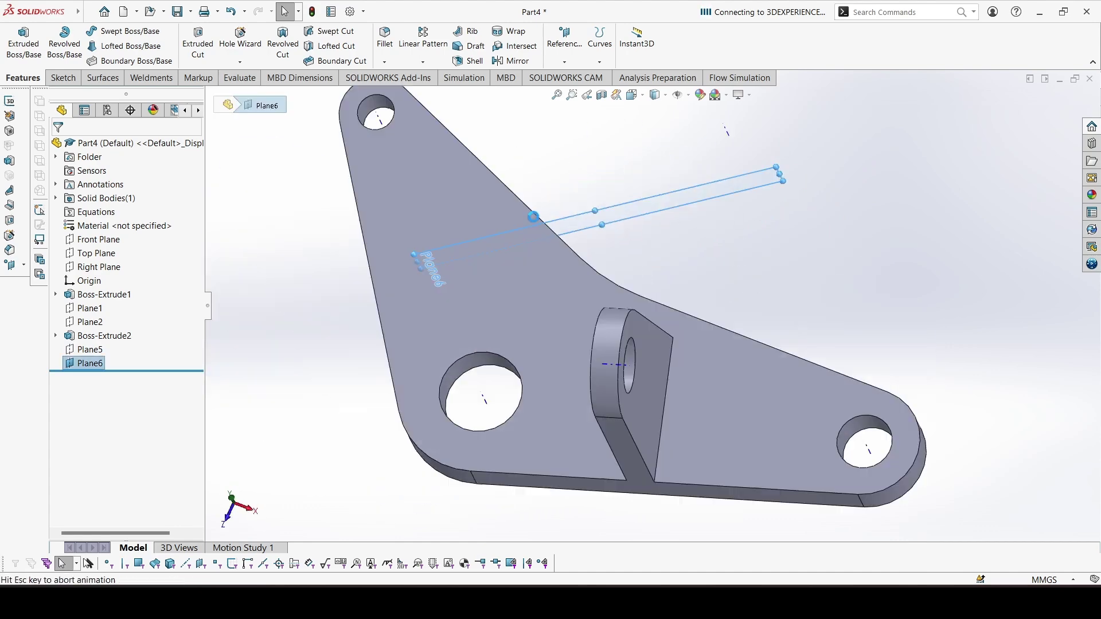
Step: Draw the lug's top line, tangent rounded end, and slanted line to the upright's edge
scroll(677, 252, down, 2)
drag(641, 229, 440, 128)
click(107, 31)
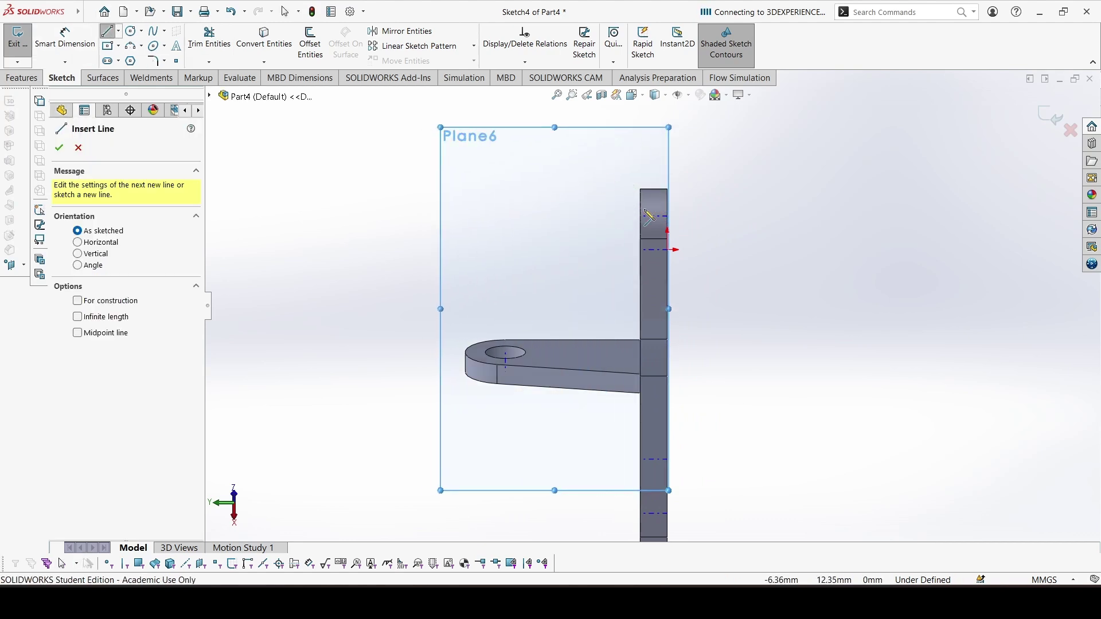
click(641, 189)
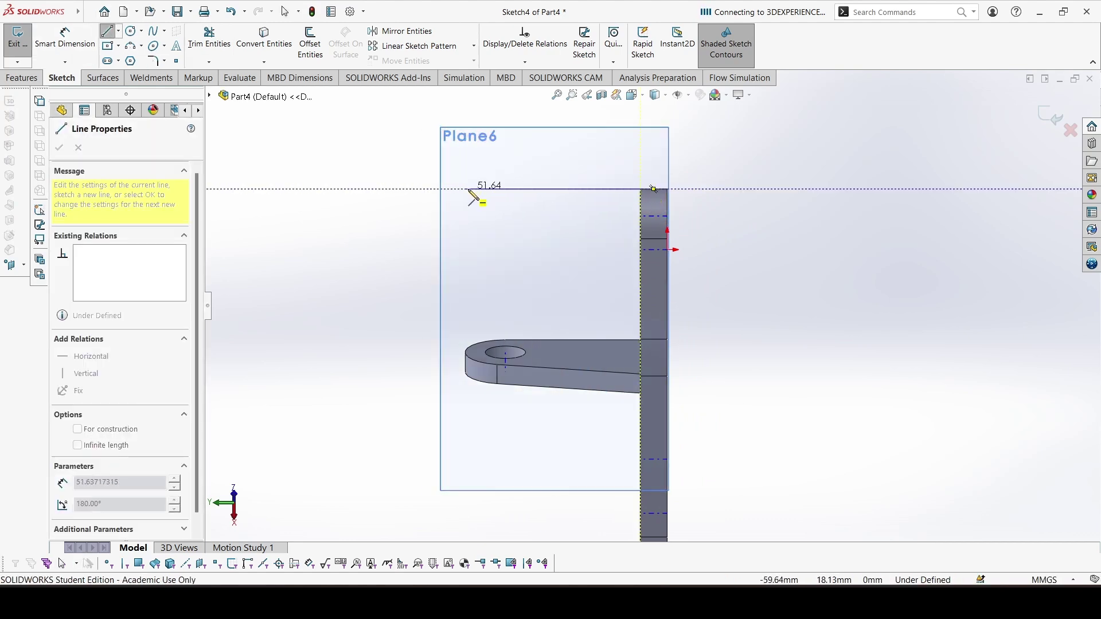
click(475, 189)
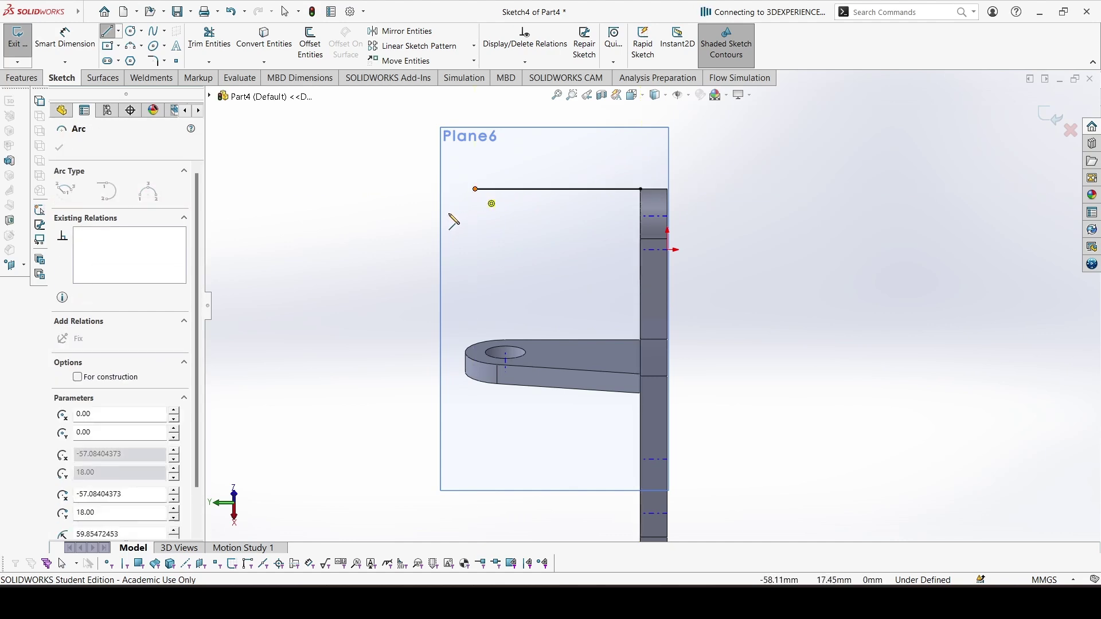
click(466, 250)
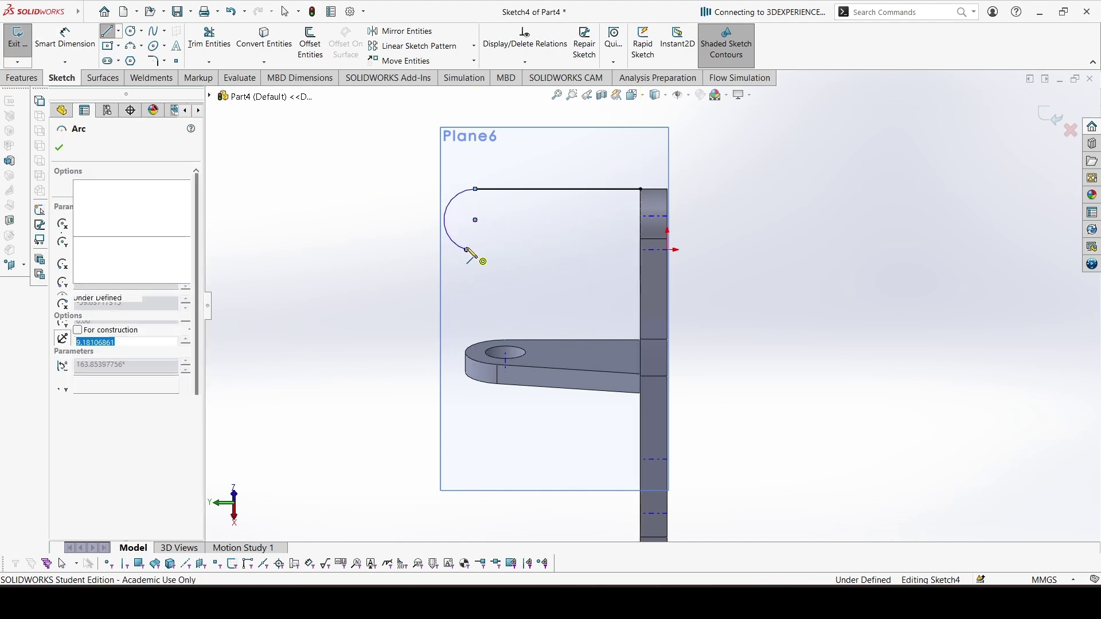
click(640, 301)
key(Escape)
key(Escape)
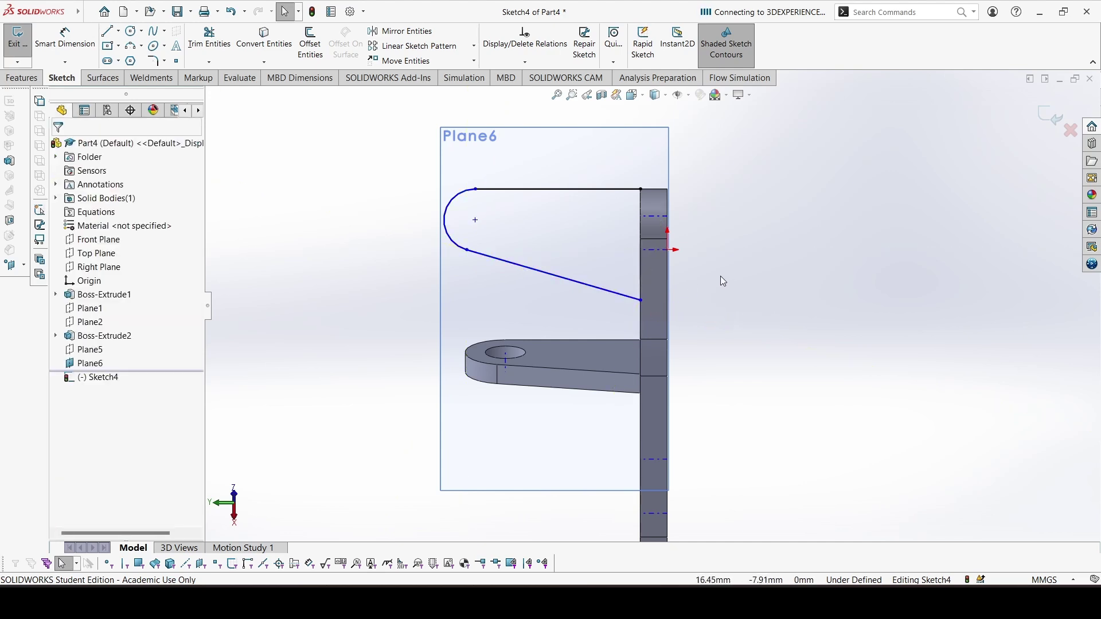
Step: Close the profile with a vertical line from the slanted line's end up to the top edge
key(l)
click(640, 299)
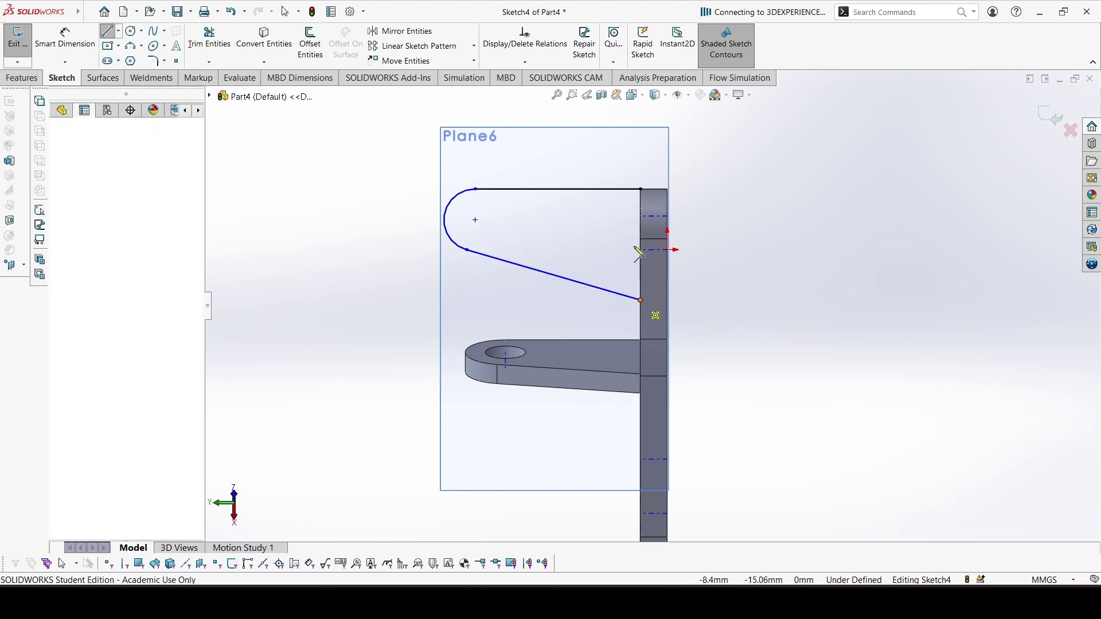
click(641, 190)
scroll(654, 246, down, 1)
key(Escape)
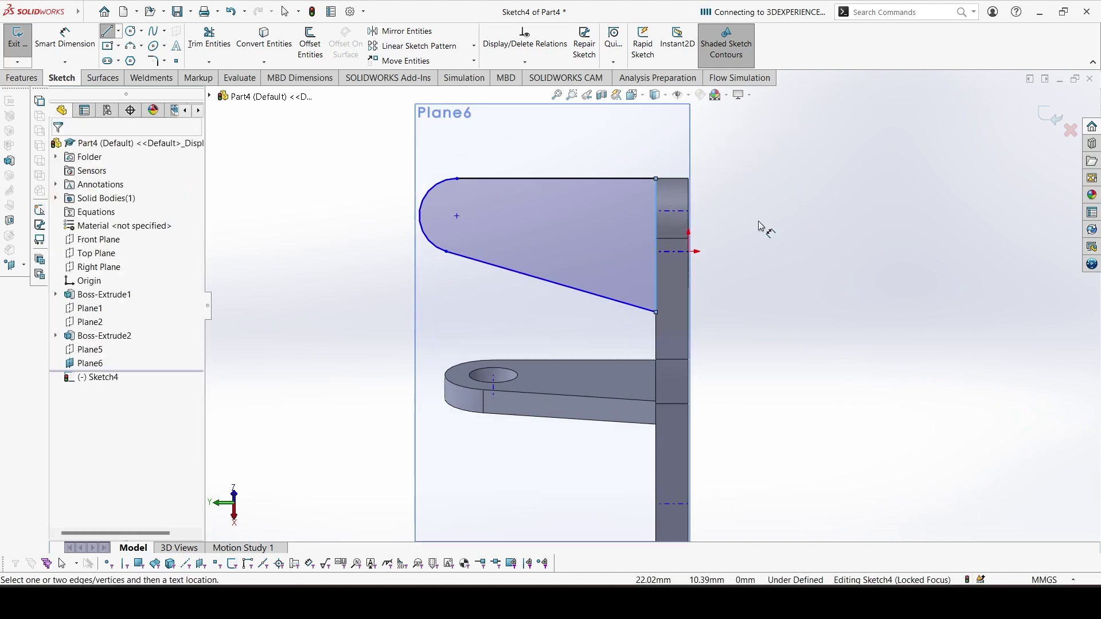
key(d)
click(457, 216)
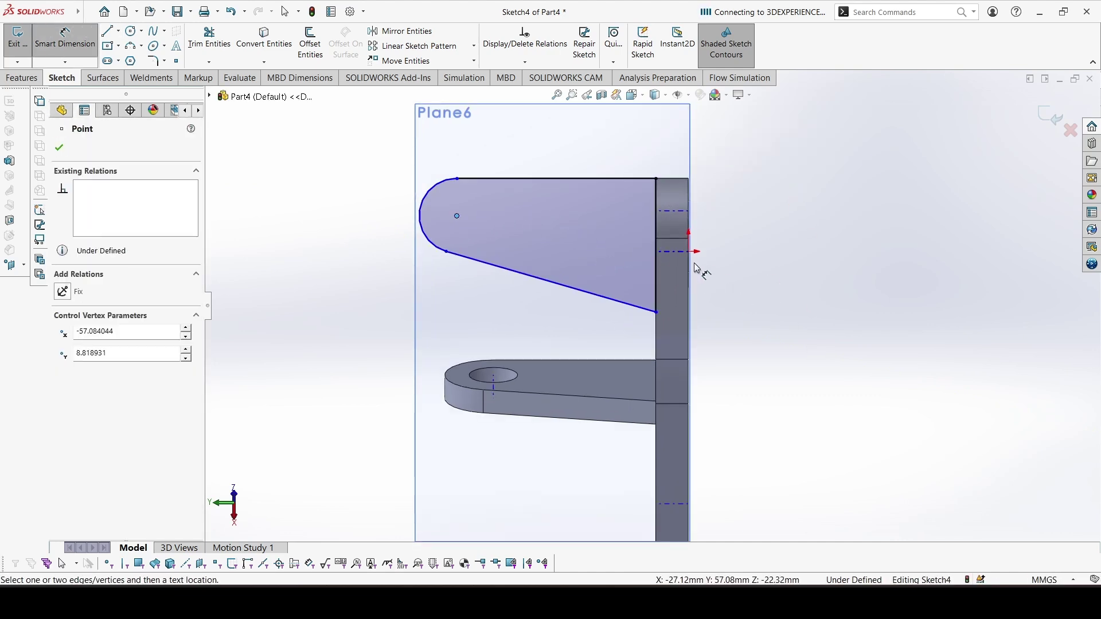
Step: Dimension the arc centre 46 mm from the origin and set the end arc to R8
click(689, 252)
click(589, 145)
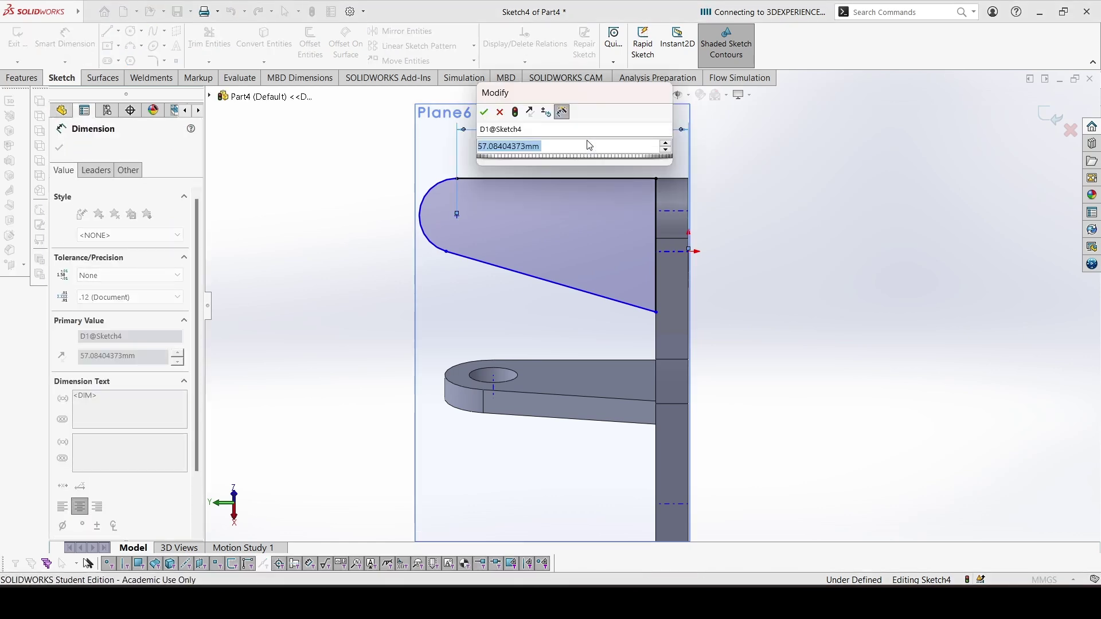
text(46)
click(484, 112)
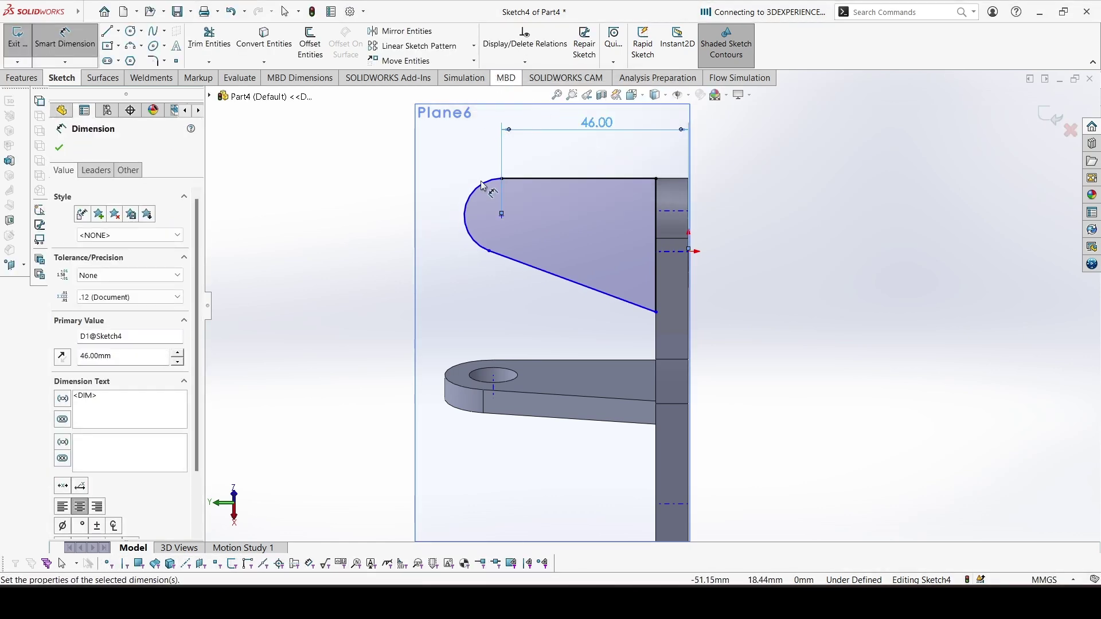
click(475, 202)
click(381, 196)
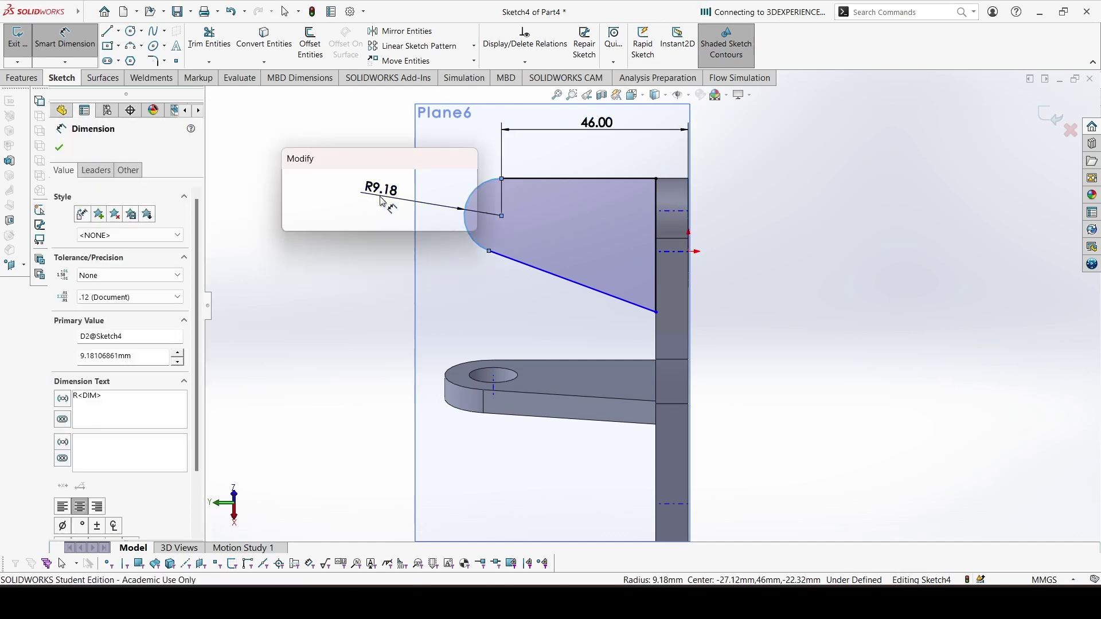
text(8)
key(Return)
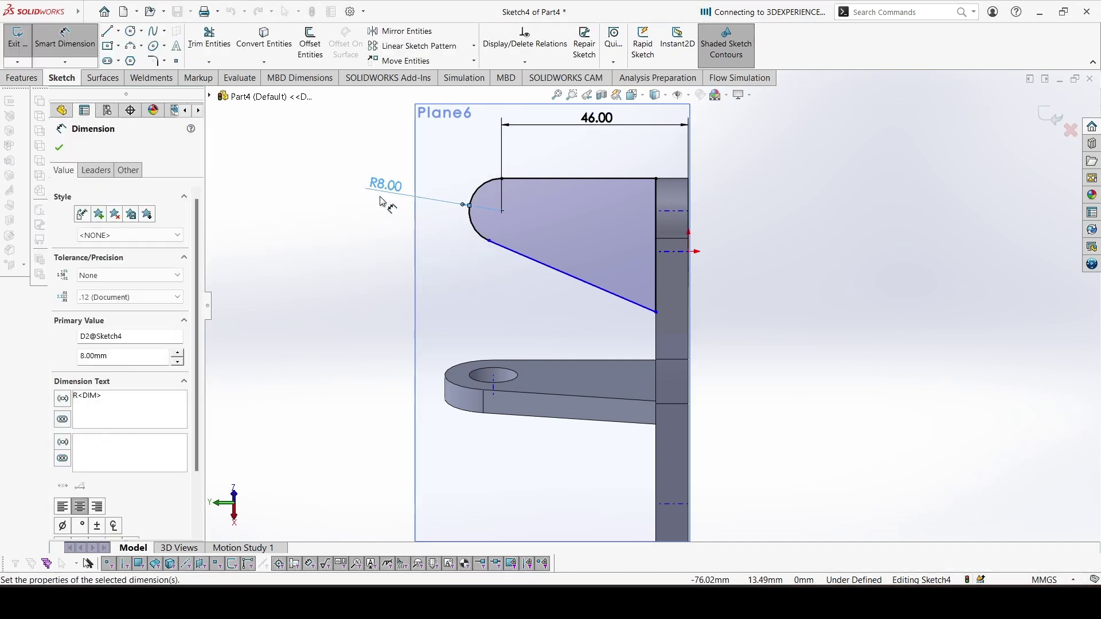
Step: Set a 16° angle between the slanted line and the top line
click(607, 293)
click(618, 178)
click(625, 244)
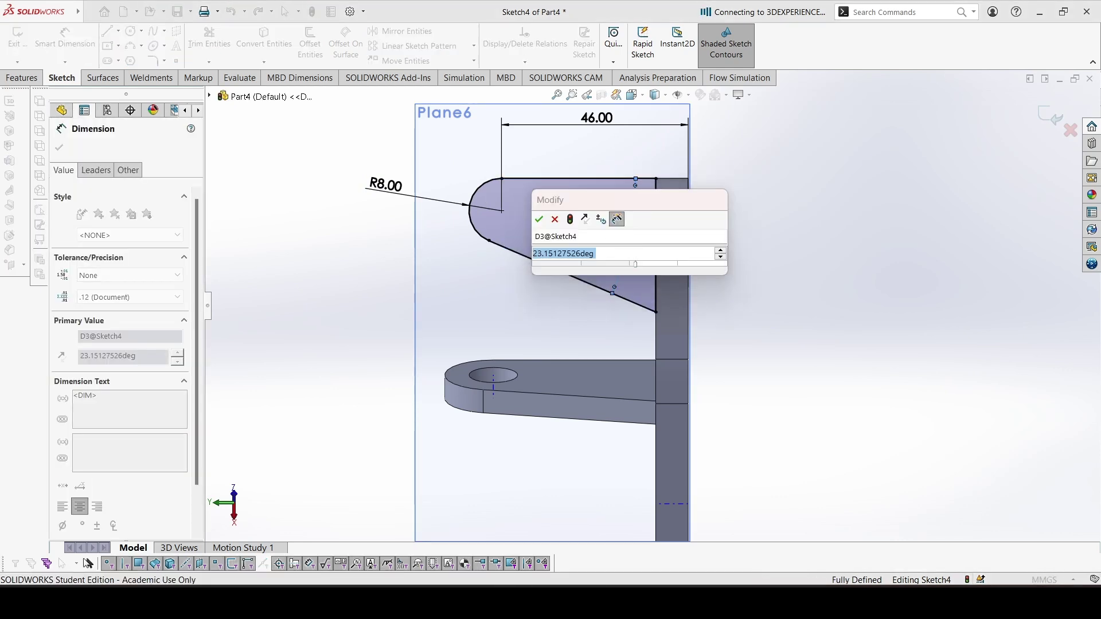
text(16)
key(Return)
Step: Draw a hole circle at the arc centre and dimension it to an 8 mm diameter
key(c)
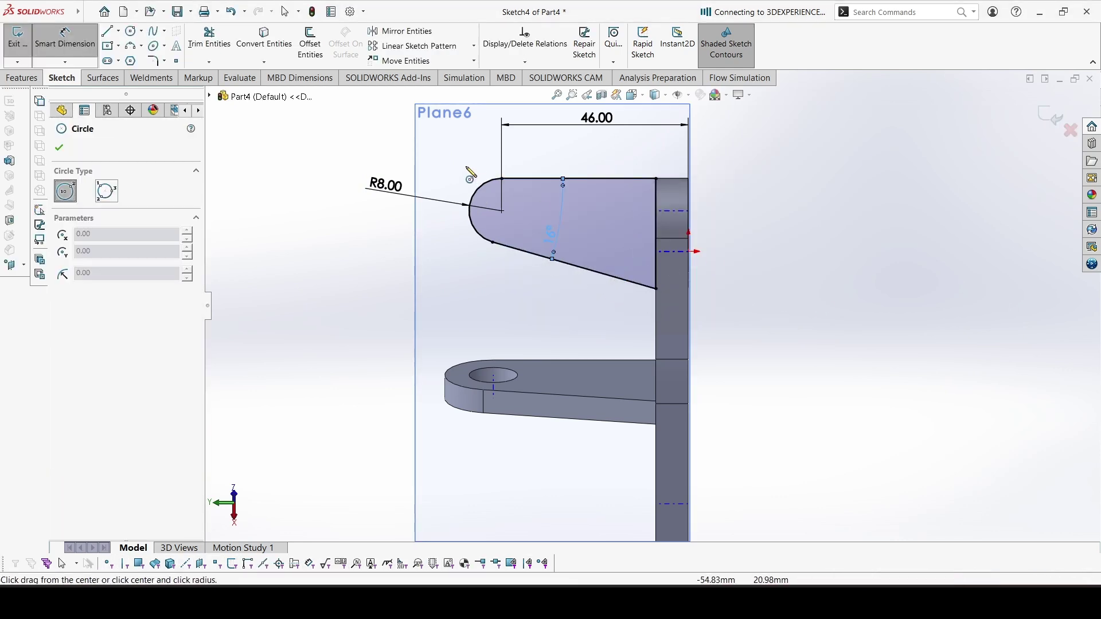
drag(502, 211, 515, 212)
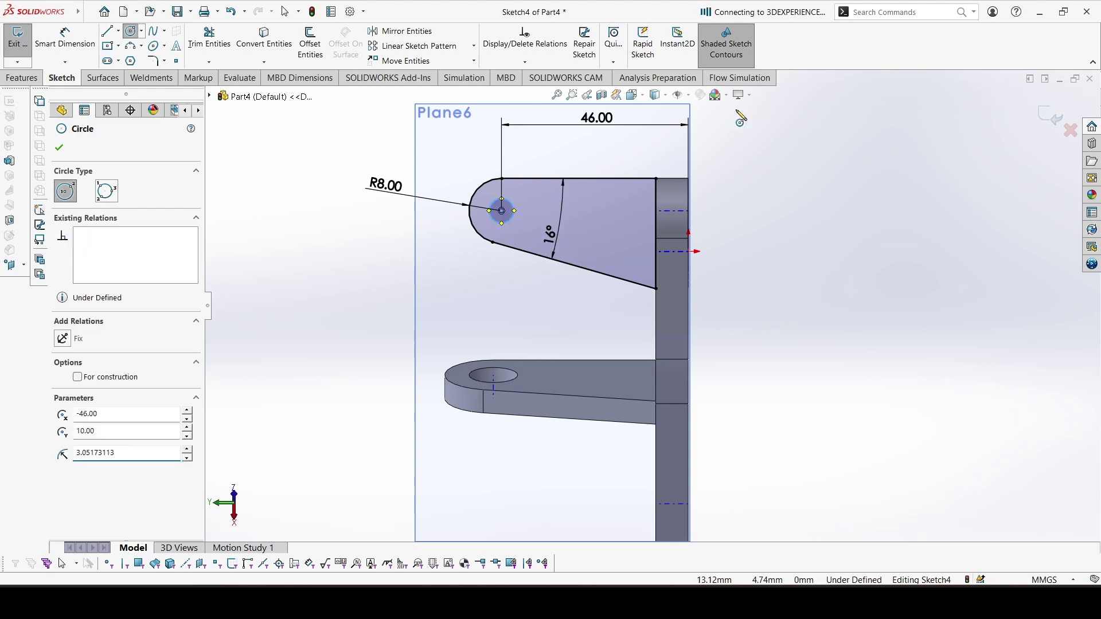
key(d)
click(518, 214)
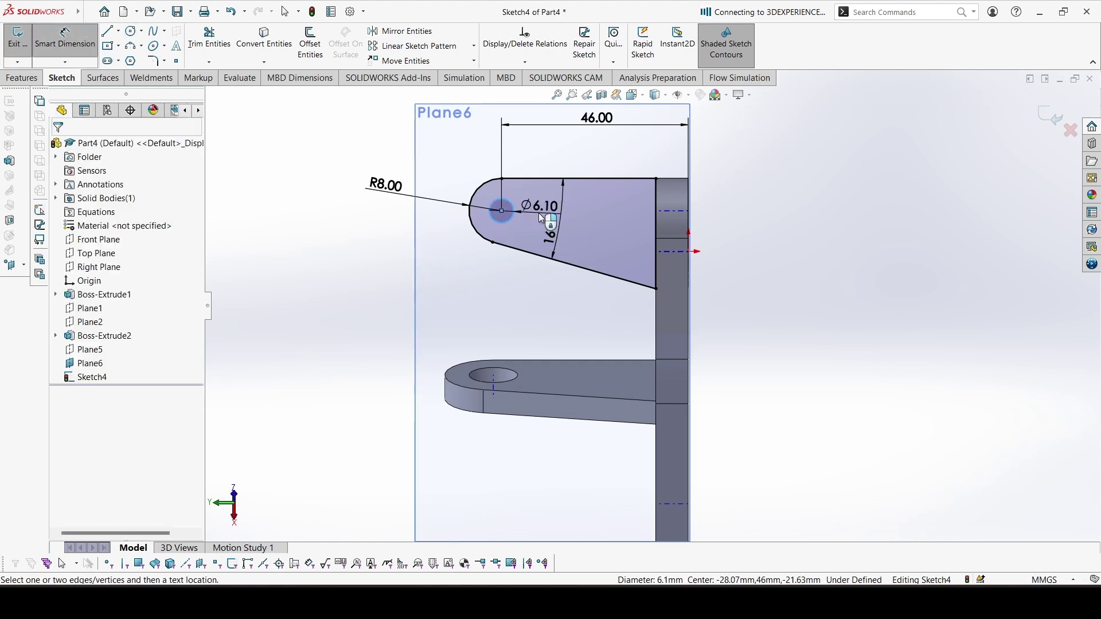
click(539, 213)
text(8)
key(Return)
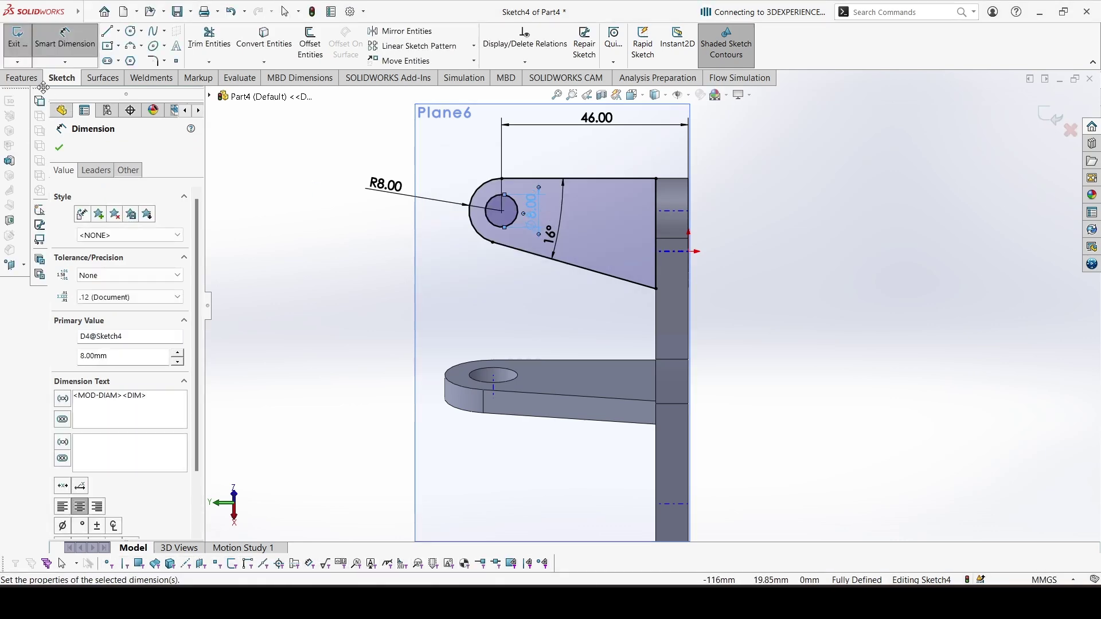
click(23, 78)
click(23, 43)
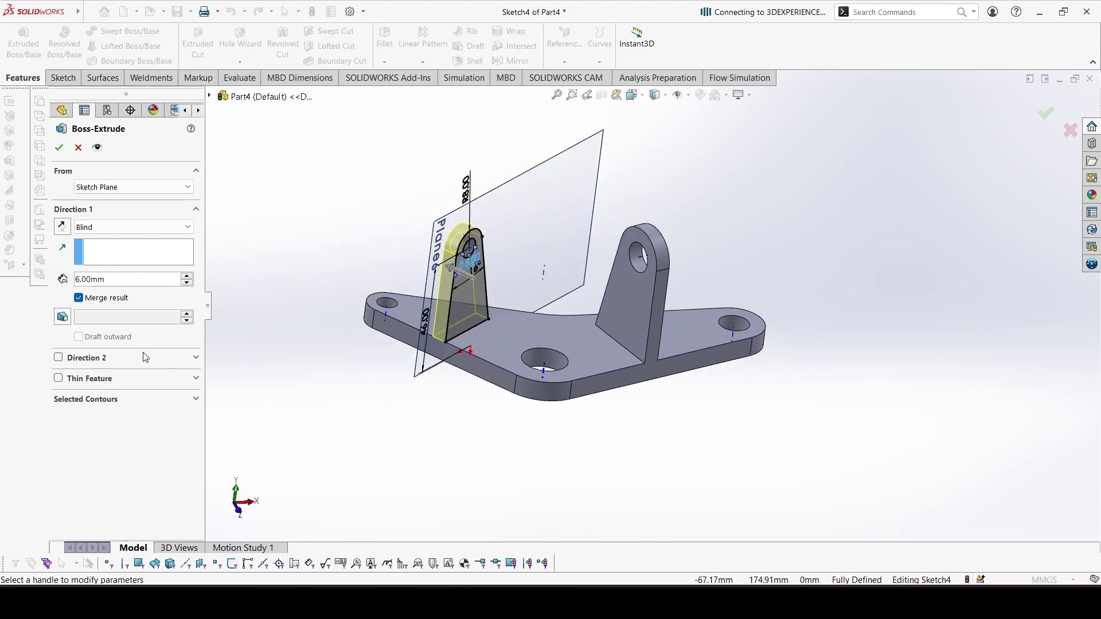
Step: Accept the 6 mm lug extrusion, hide Plane6, and switch to an isometric view
click(59, 150)
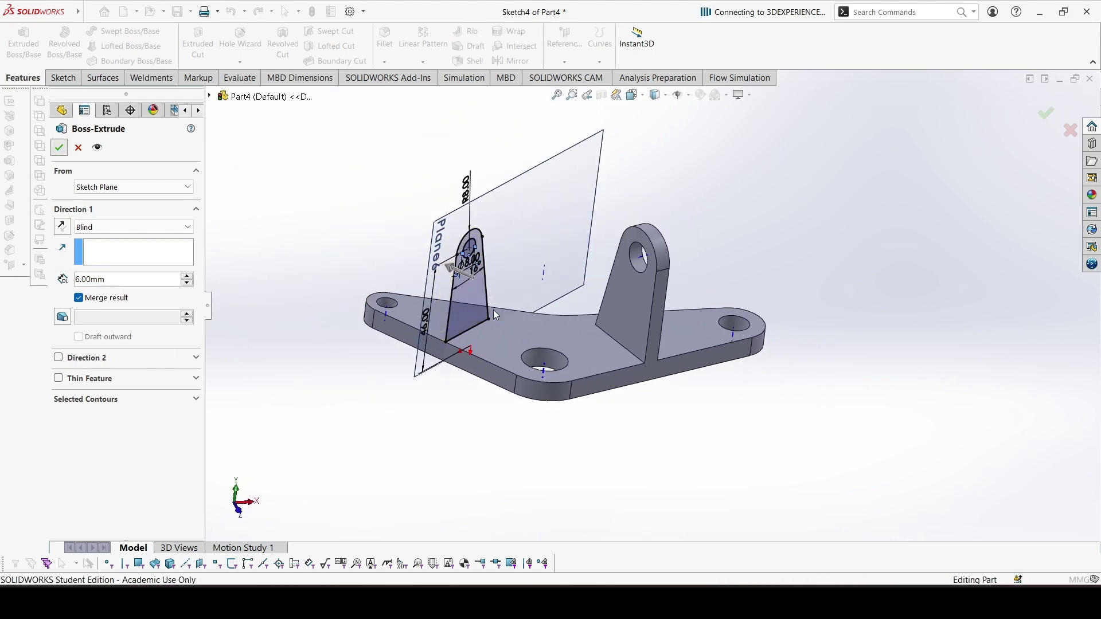
click(589, 209)
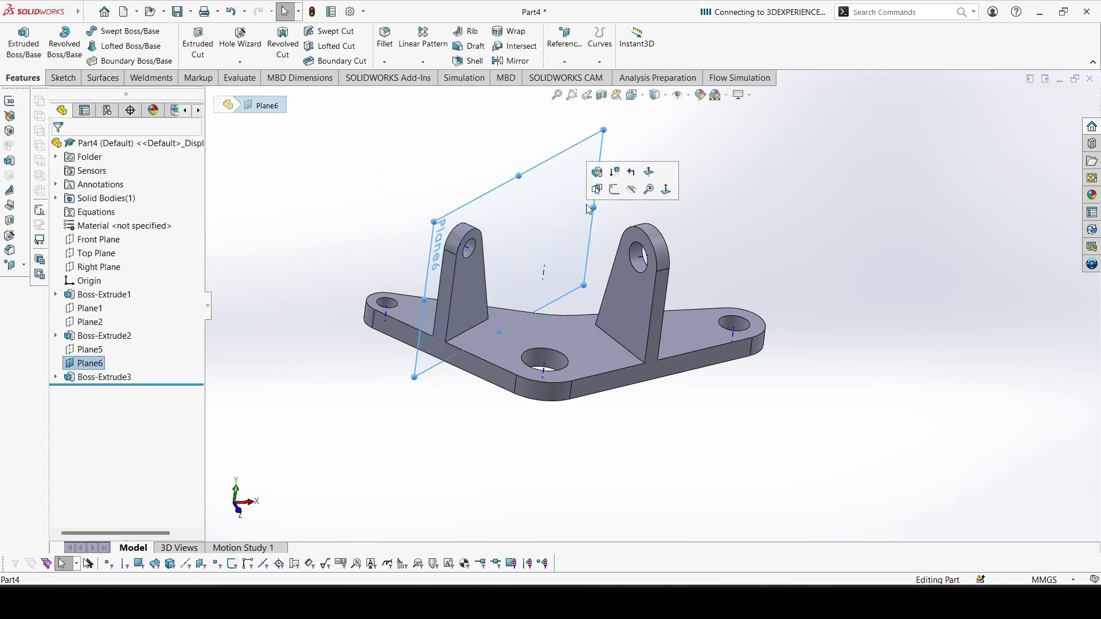
click(632, 189)
click(689, 95)
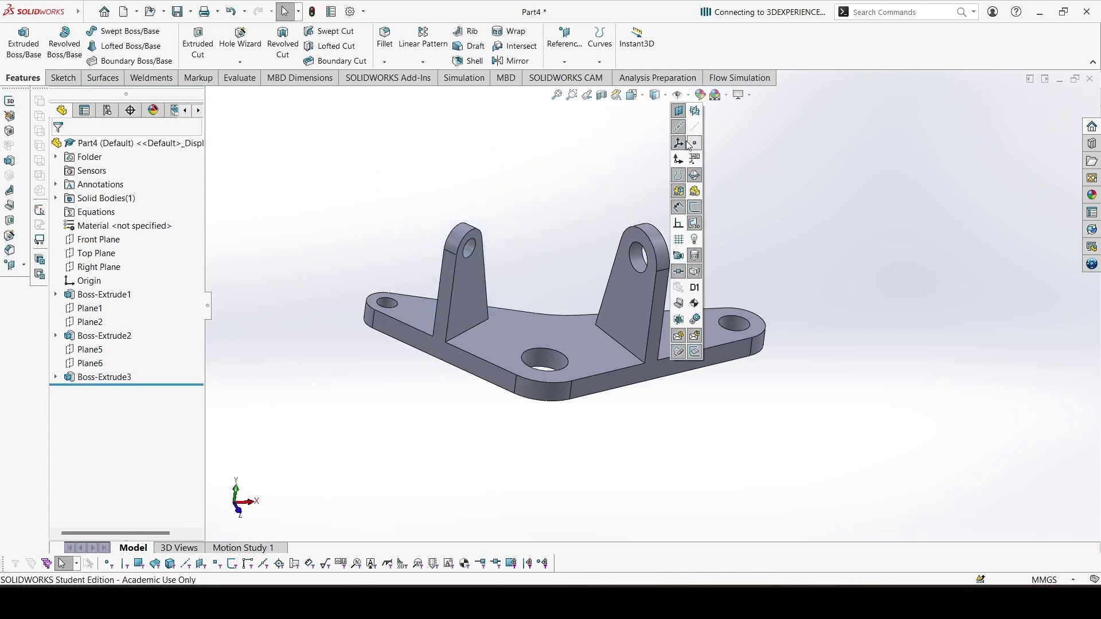
click(695, 131)
key(ctrl+7)
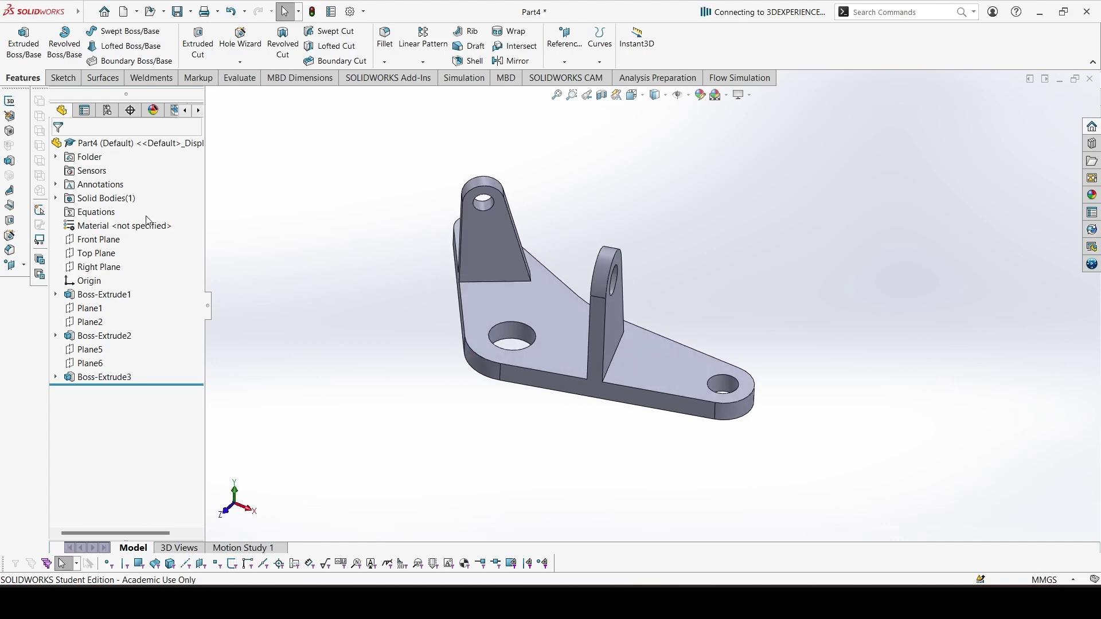
Step: Assign 1060 Alloy from the Aluminium Alloys library as the part material
right_click(106, 227)
click(133, 235)
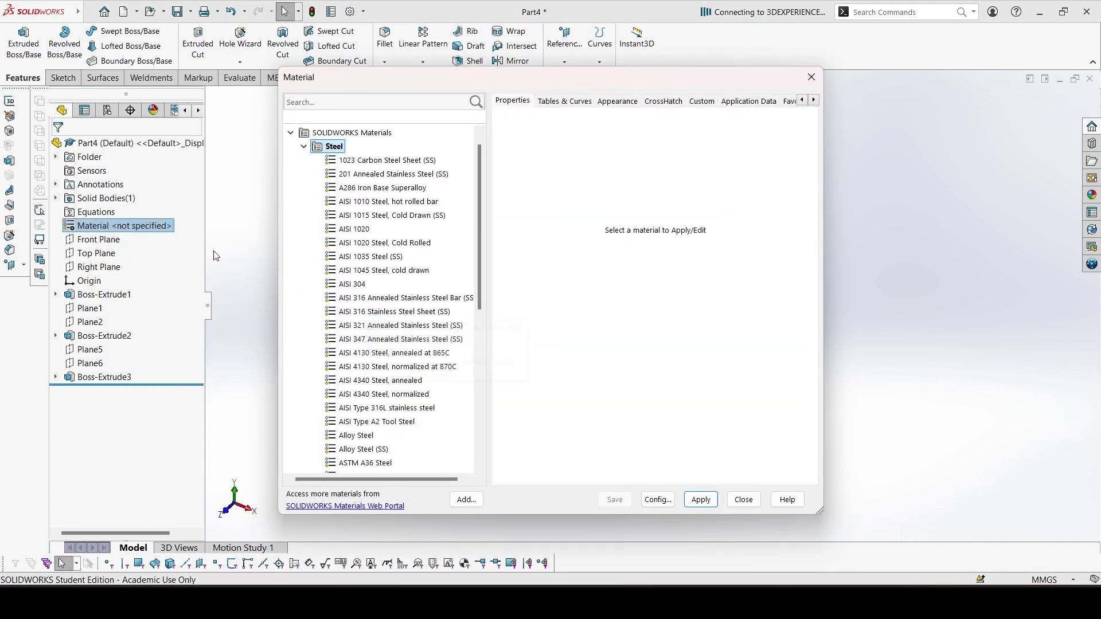
scroll(347, 330, down, 5)
scroll(337, 319, down, 2)
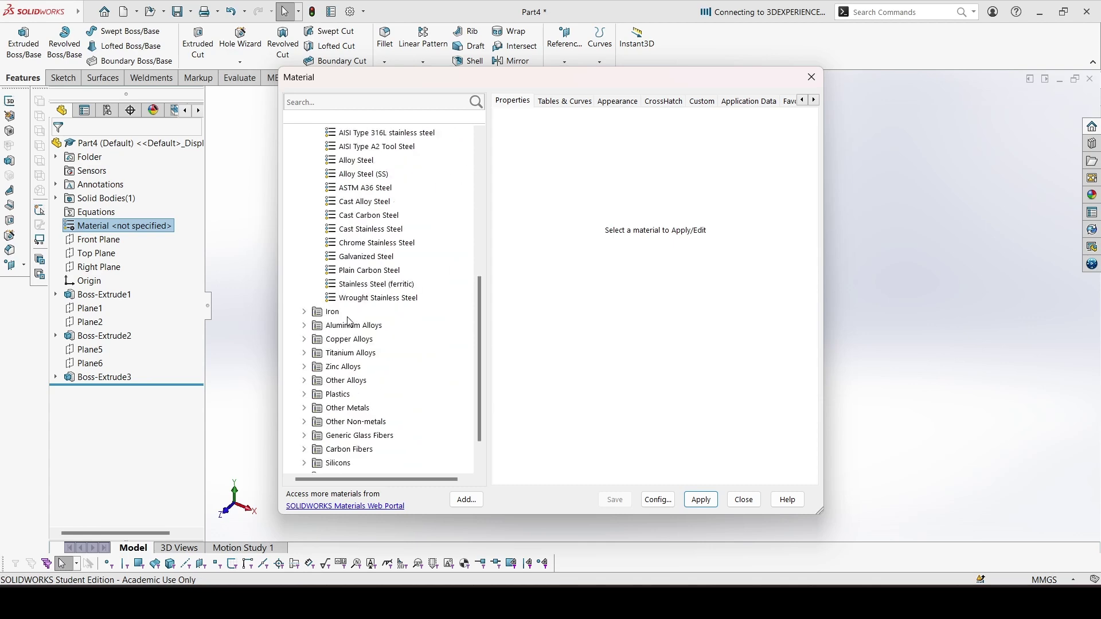
double_click(319, 328)
click(356, 147)
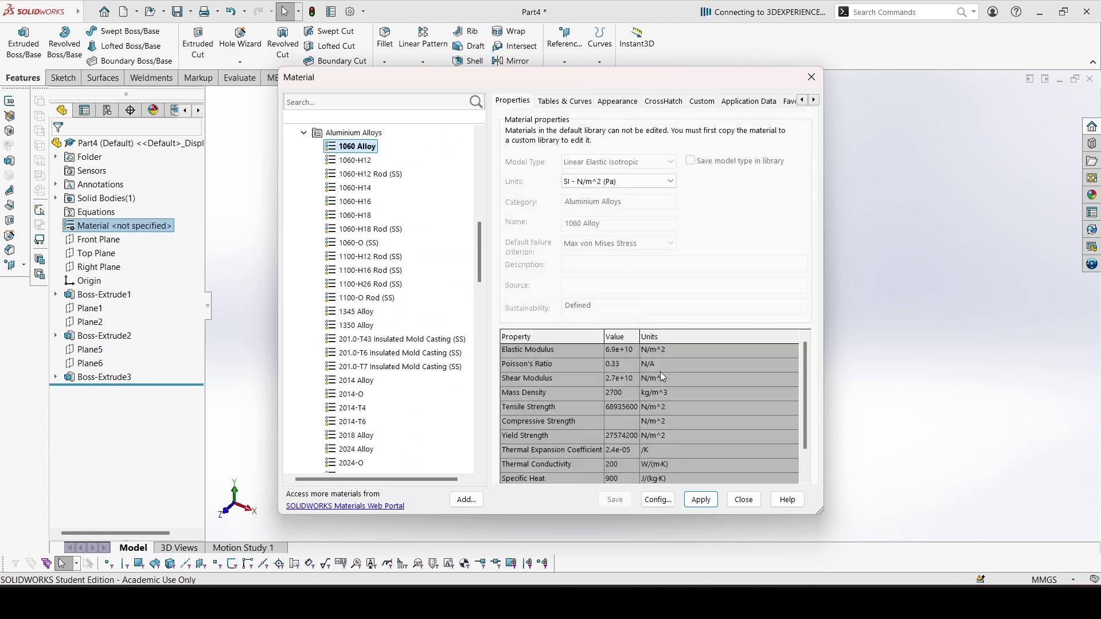
click(700, 498)
click(744, 500)
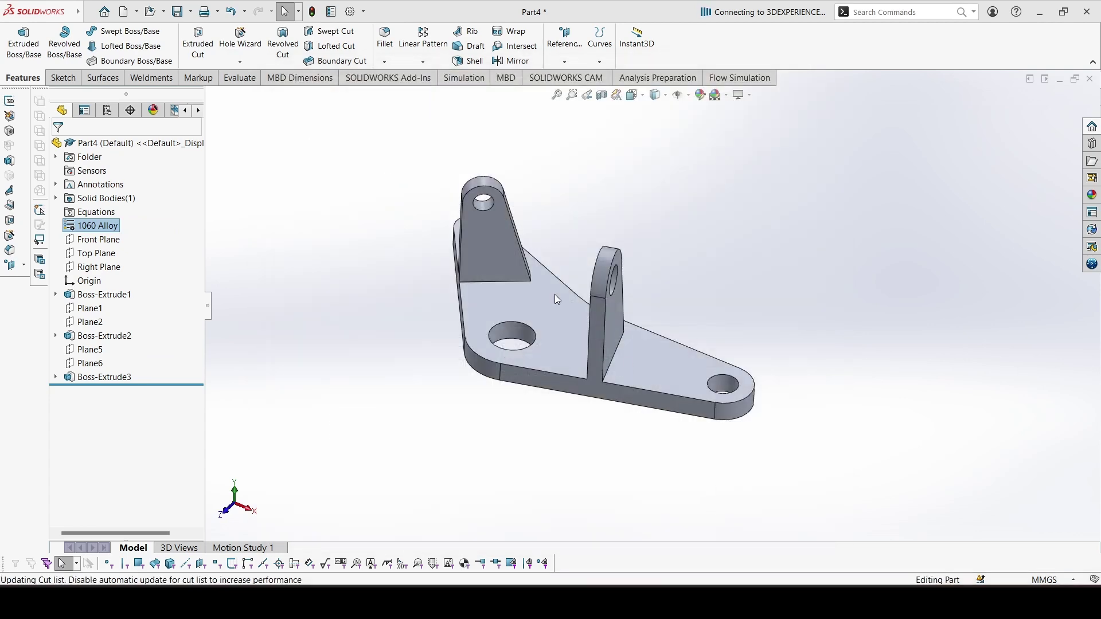
Step: Compare the 146.80 g mass in Mass Properties against the PDF's Solutions page
click(240, 78)
click(194, 43)
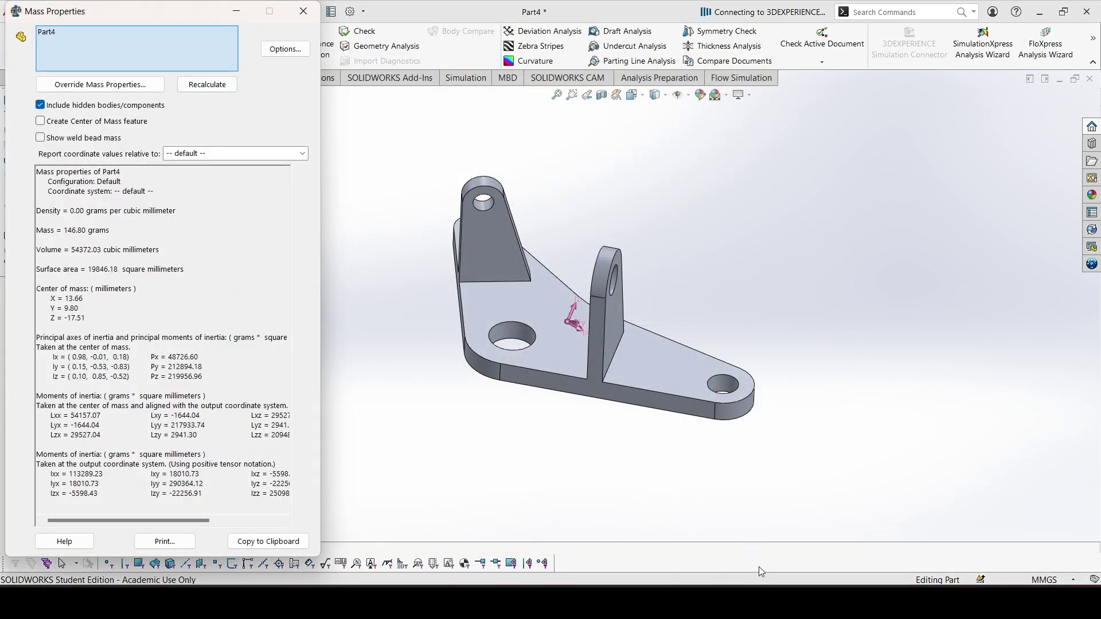
key(alt+Tab)
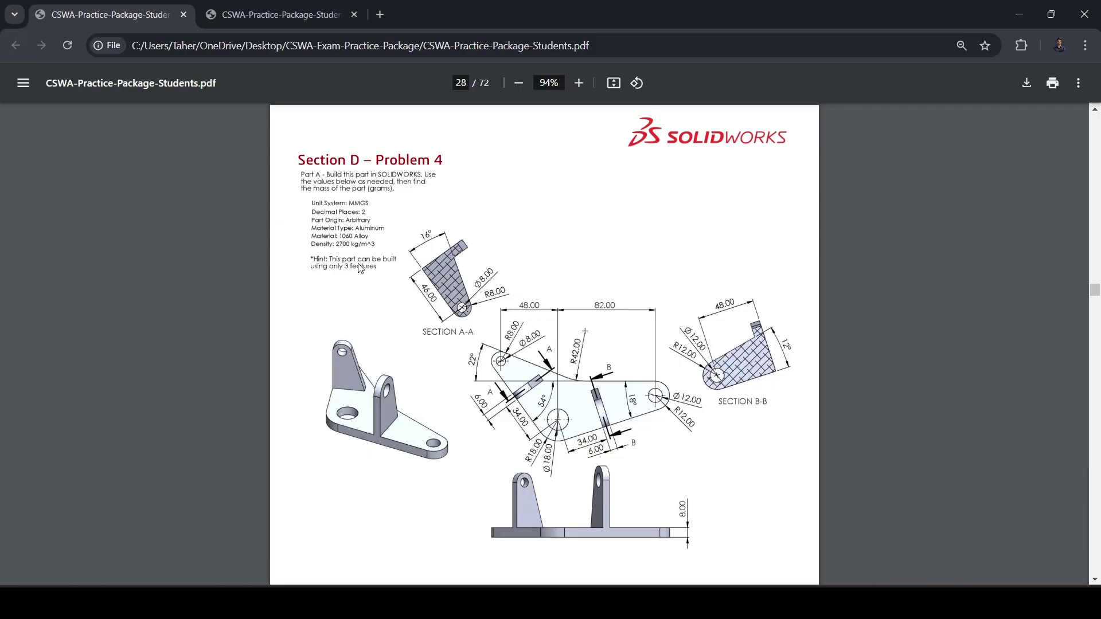
click(305, 18)
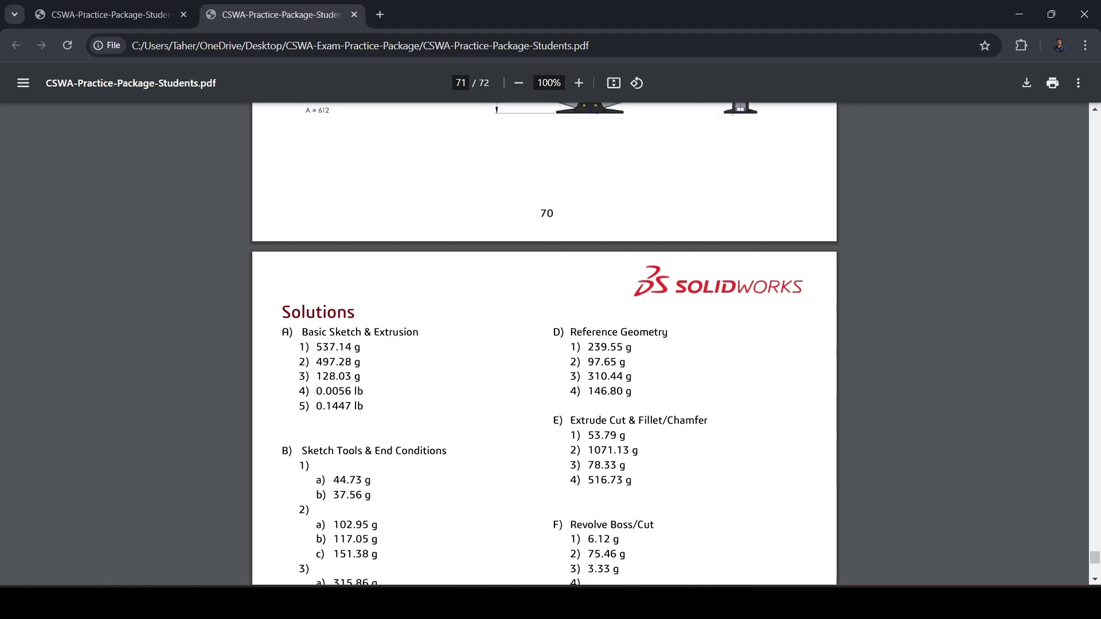
key(alt+Tab)
click(304, 11)
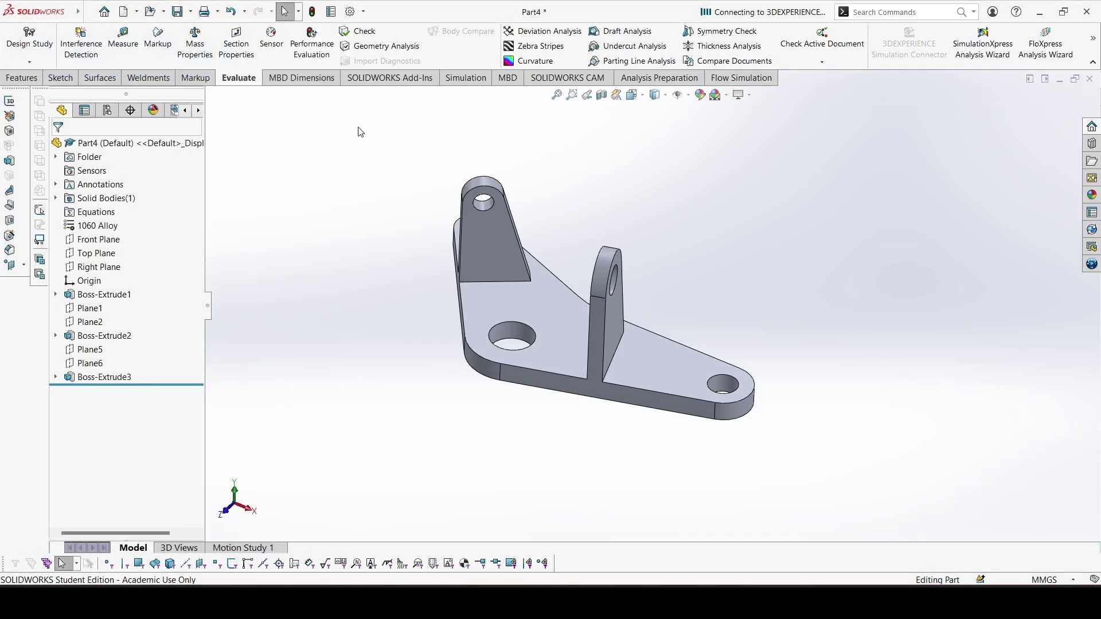